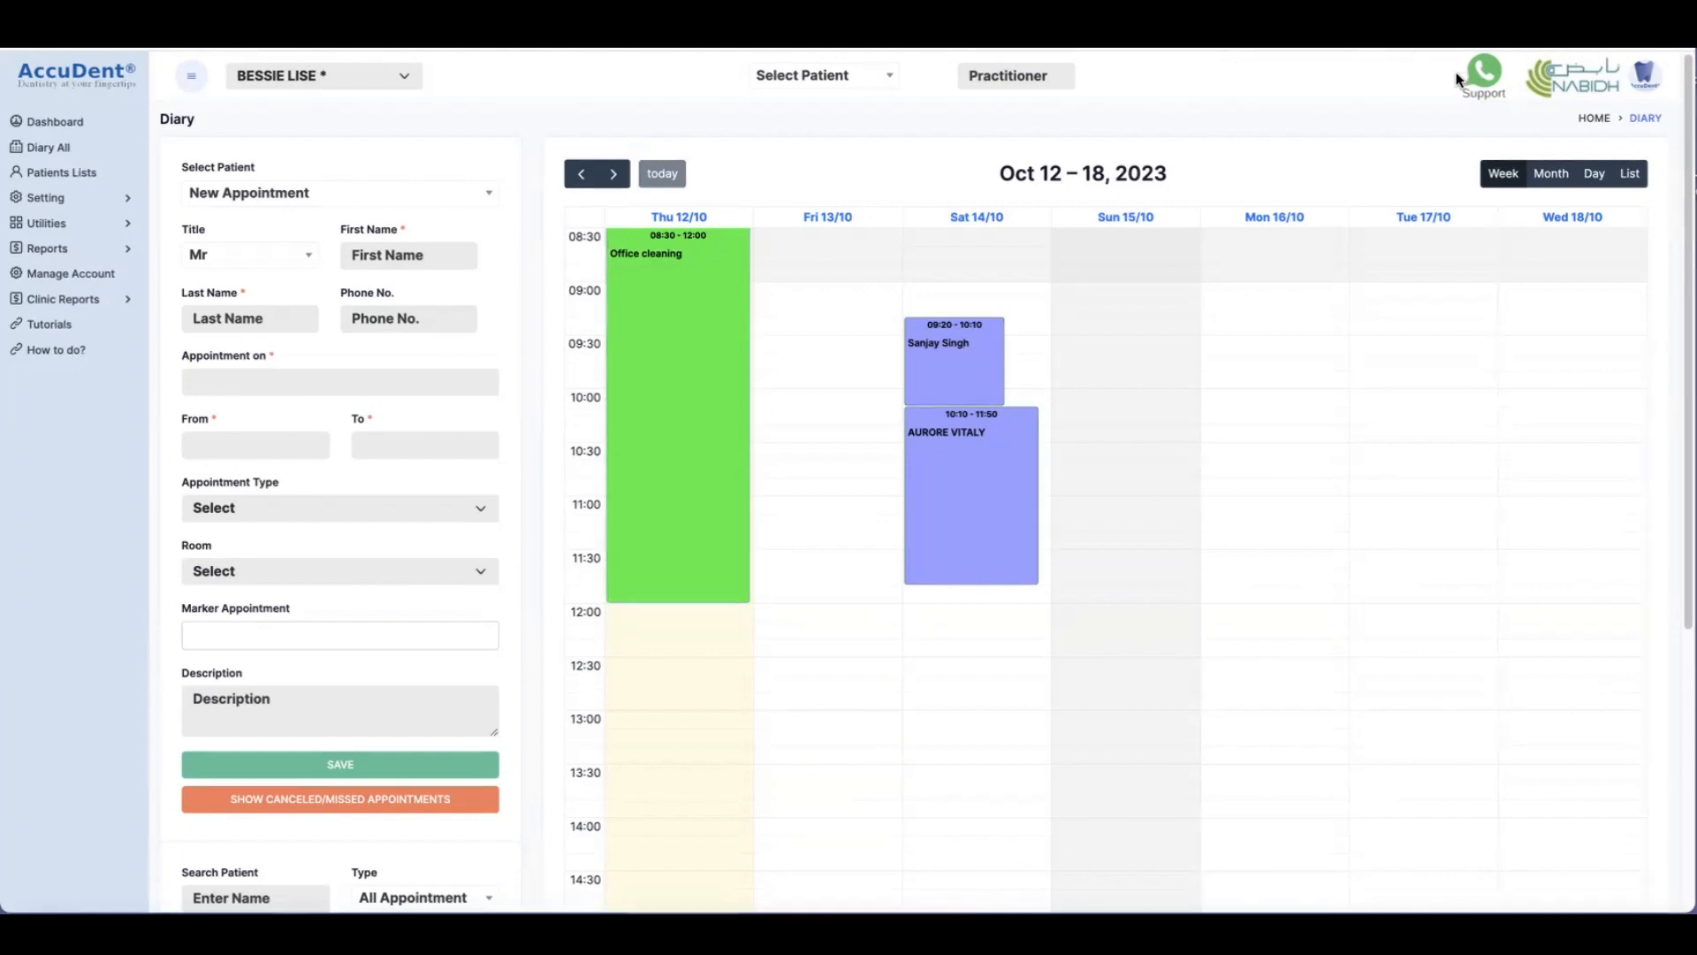
Open the patient file from the earlier Saturday 14/10 diary appointment and display its IMPLANTS treatment plan
{"action": "left_click", "coordinate": [968, 359]}
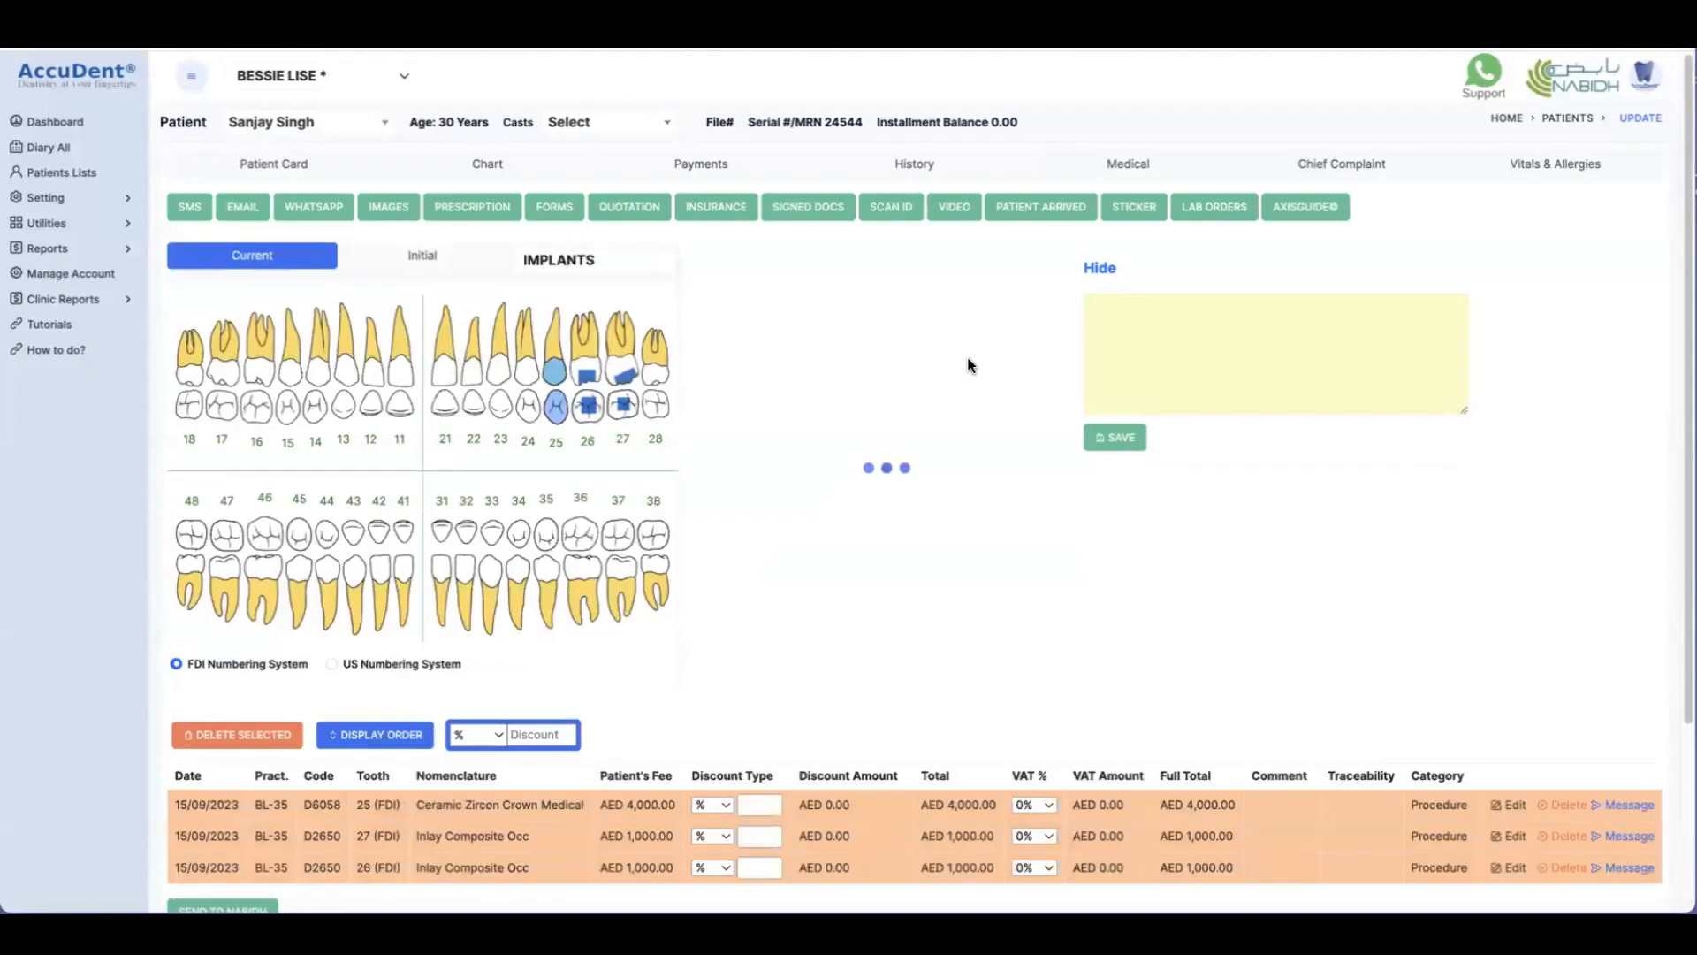
{"action": "left_click", "coordinate": [567, 256]}
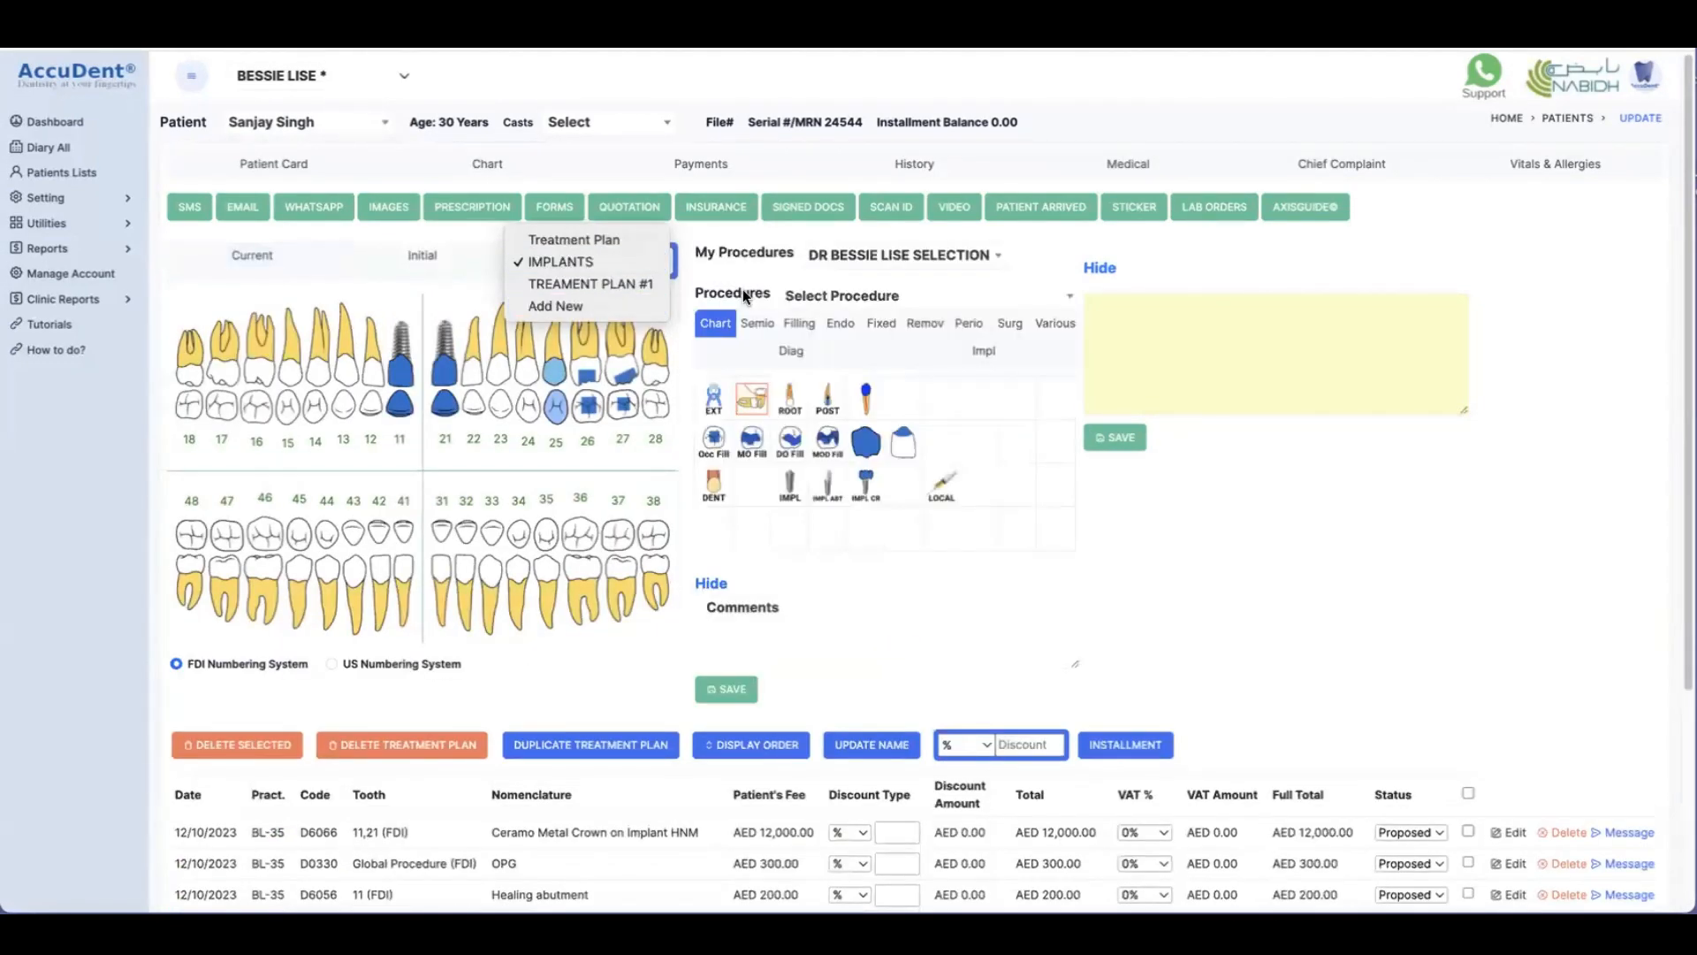
{"action": "right_click", "coordinate": [744, 289]}
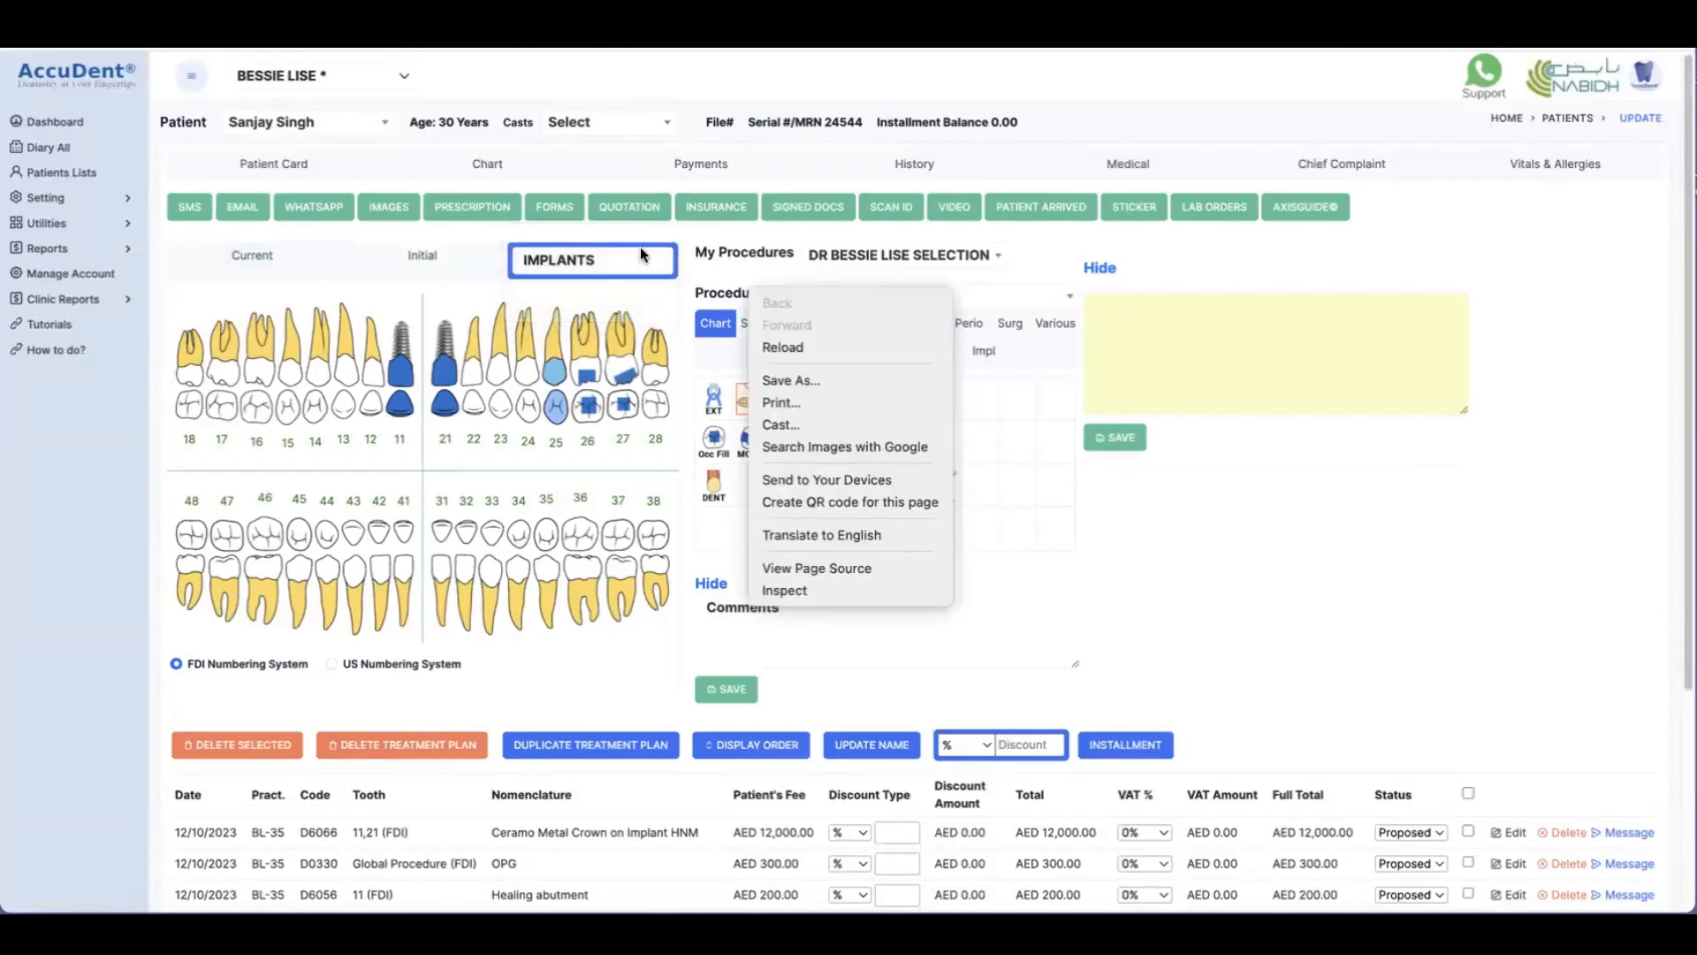
{"action": "left_click", "coordinate": [1237, 512]}
Select all procedures in the IMPLANTS treatment plan and open the installment settings for them
{"action": "scroll", "coordinate": [1237, 512], "scroll_direction": "down", "scroll_amount": 3}
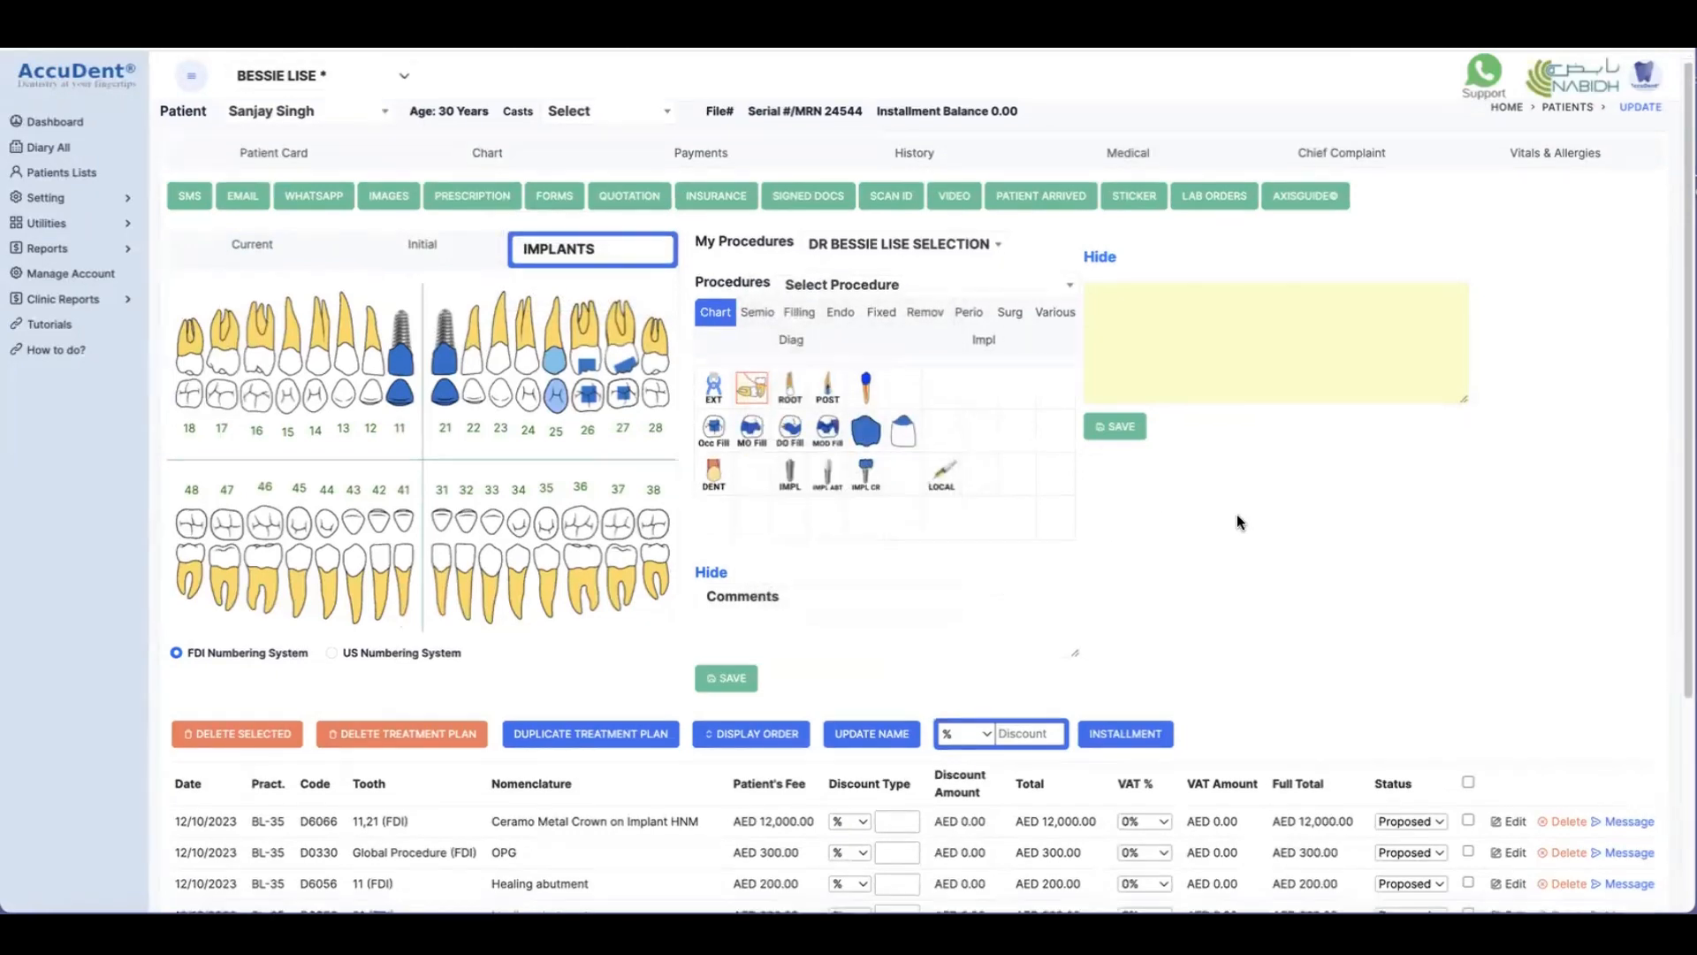
{"action": "scroll", "coordinate": [1238, 522], "scroll_direction": "down", "scroll_amount": 1}
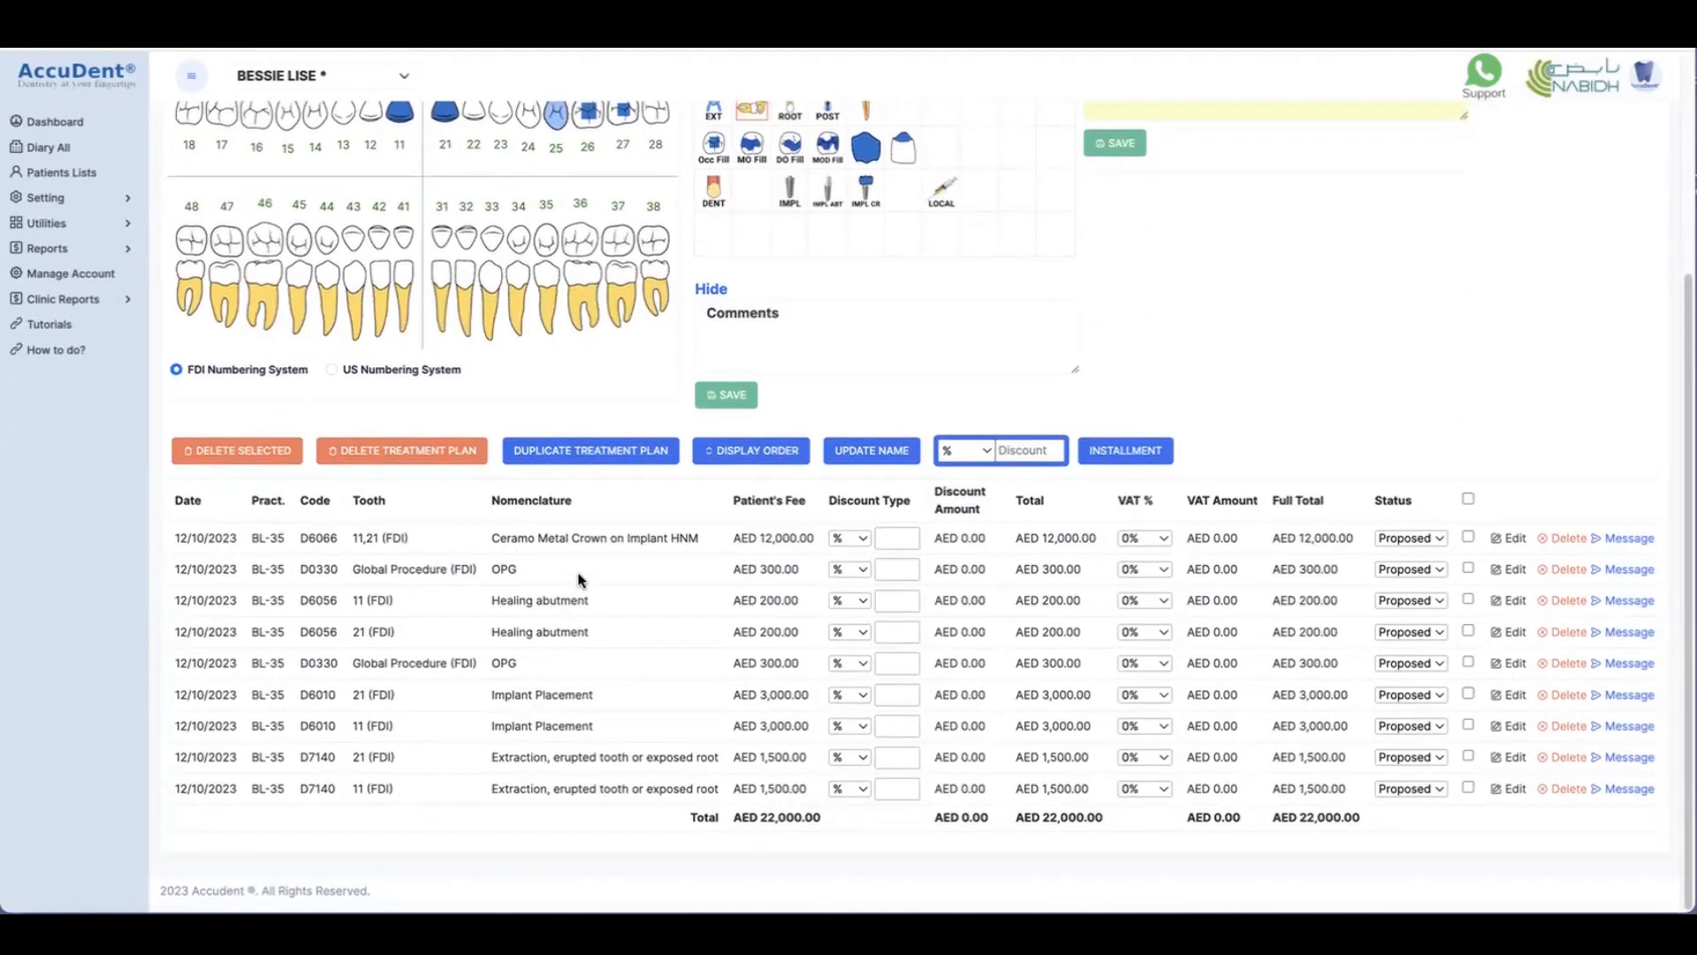
{"action": "left_click_drag", "start_coordinate": [617, 531], "coordinate": [606, 785]}
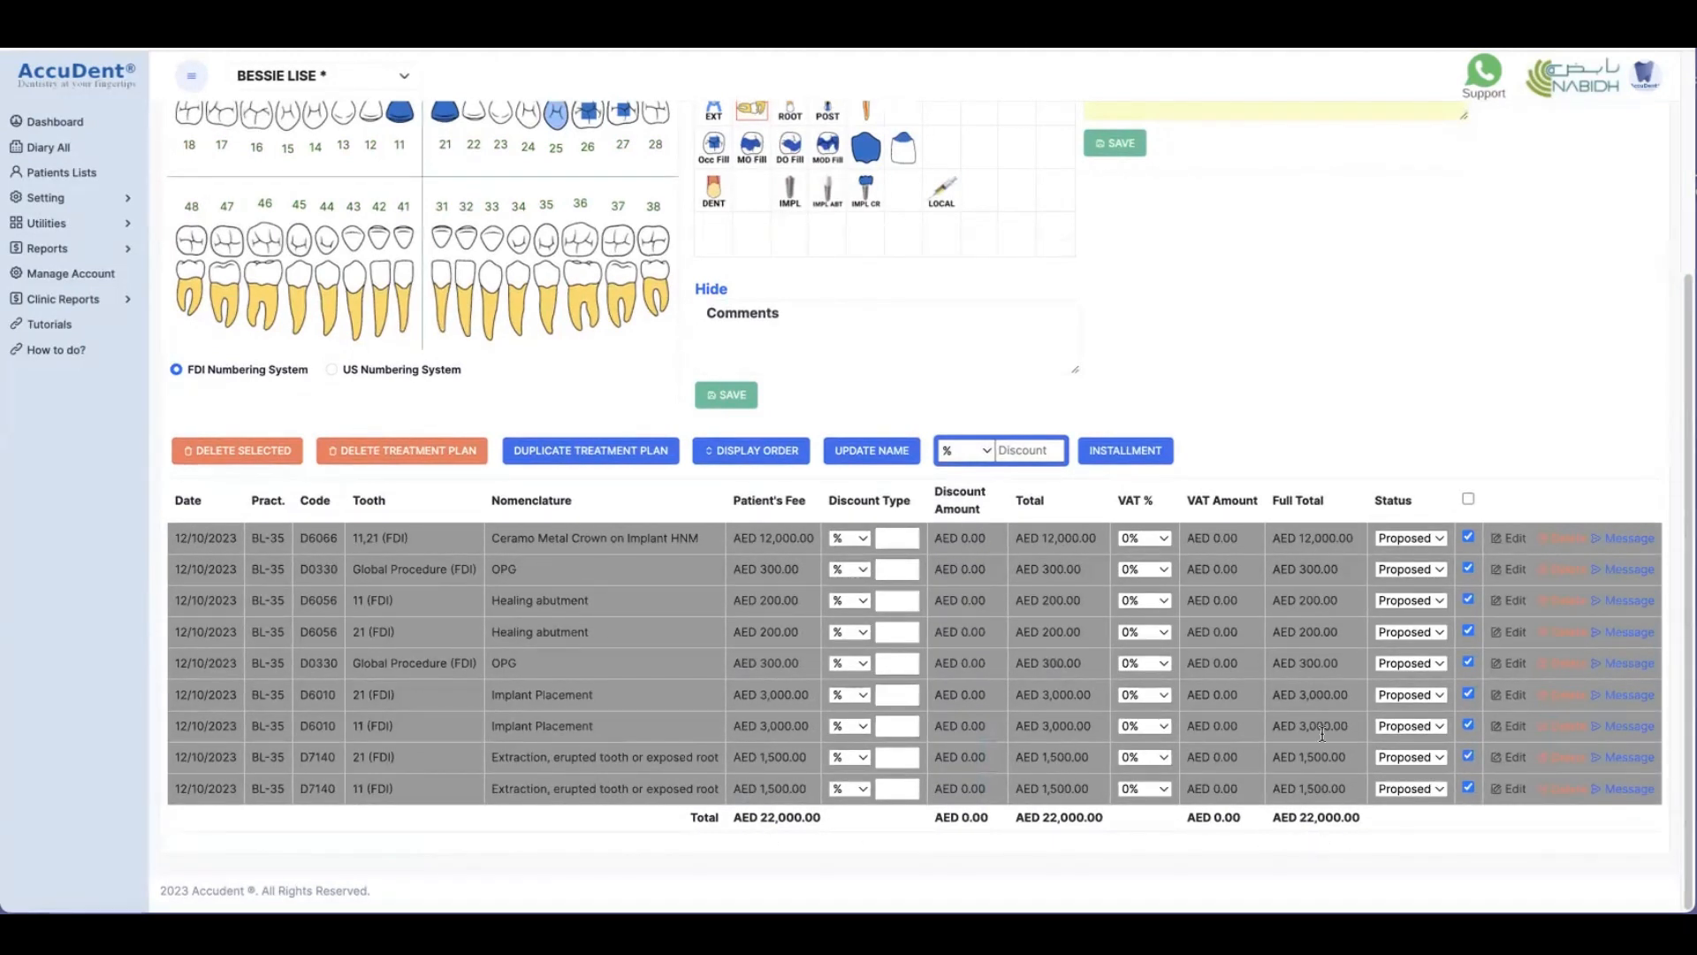
{"action": "left_click", "coordinate": [1126, 454]}
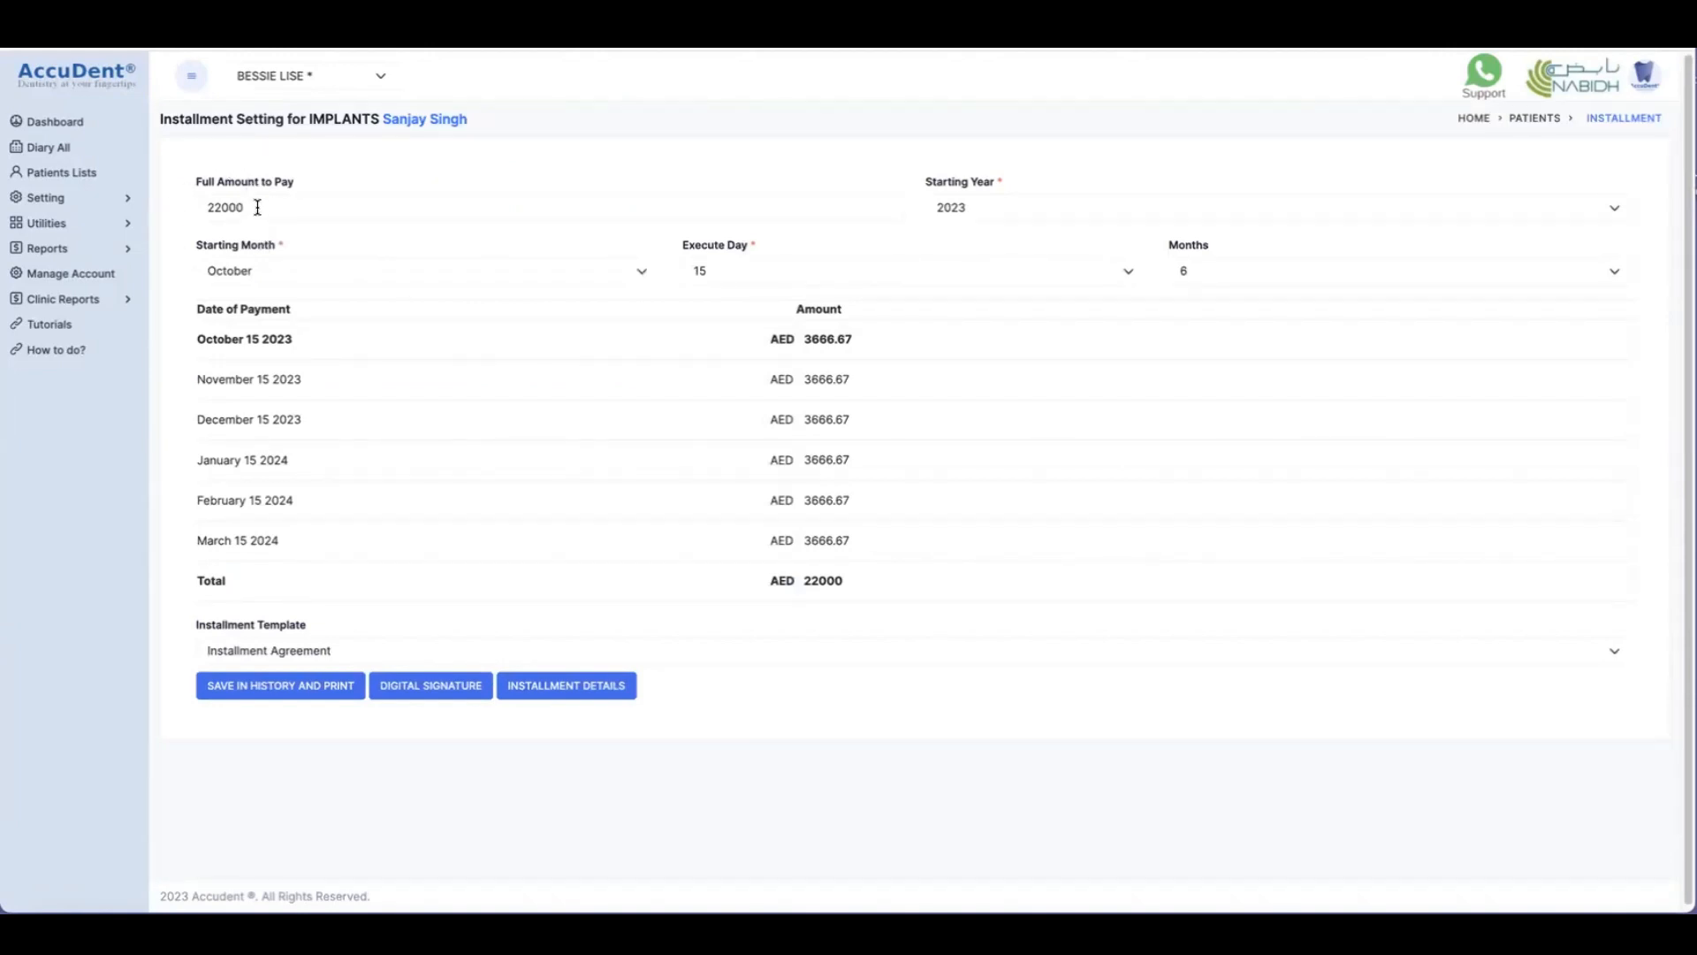
Keep the full amount to pay at 22000 and choose 2023 as the starting year of the installments
{"action": "left_click_drag", "start_coordinate": [258, 207], "coordinate": [203, 206]}
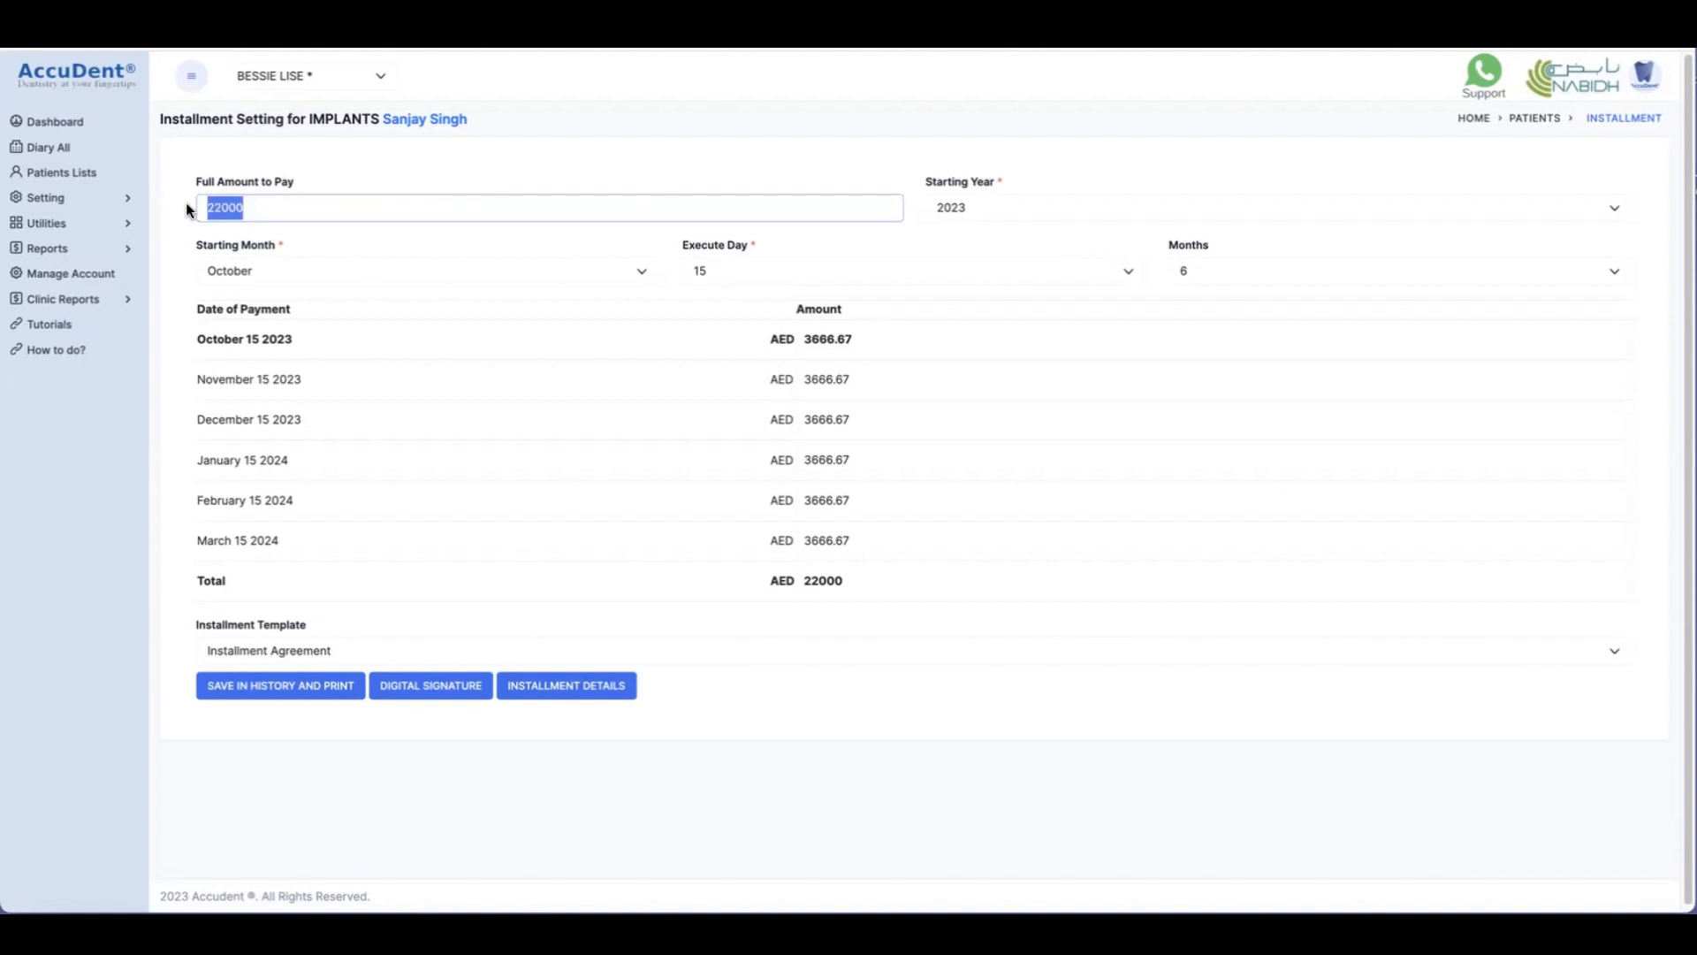
{"action": "left_click", "coordinate": [262, 204]}
{"action": "left_click", "coordinate": [992, 212]}
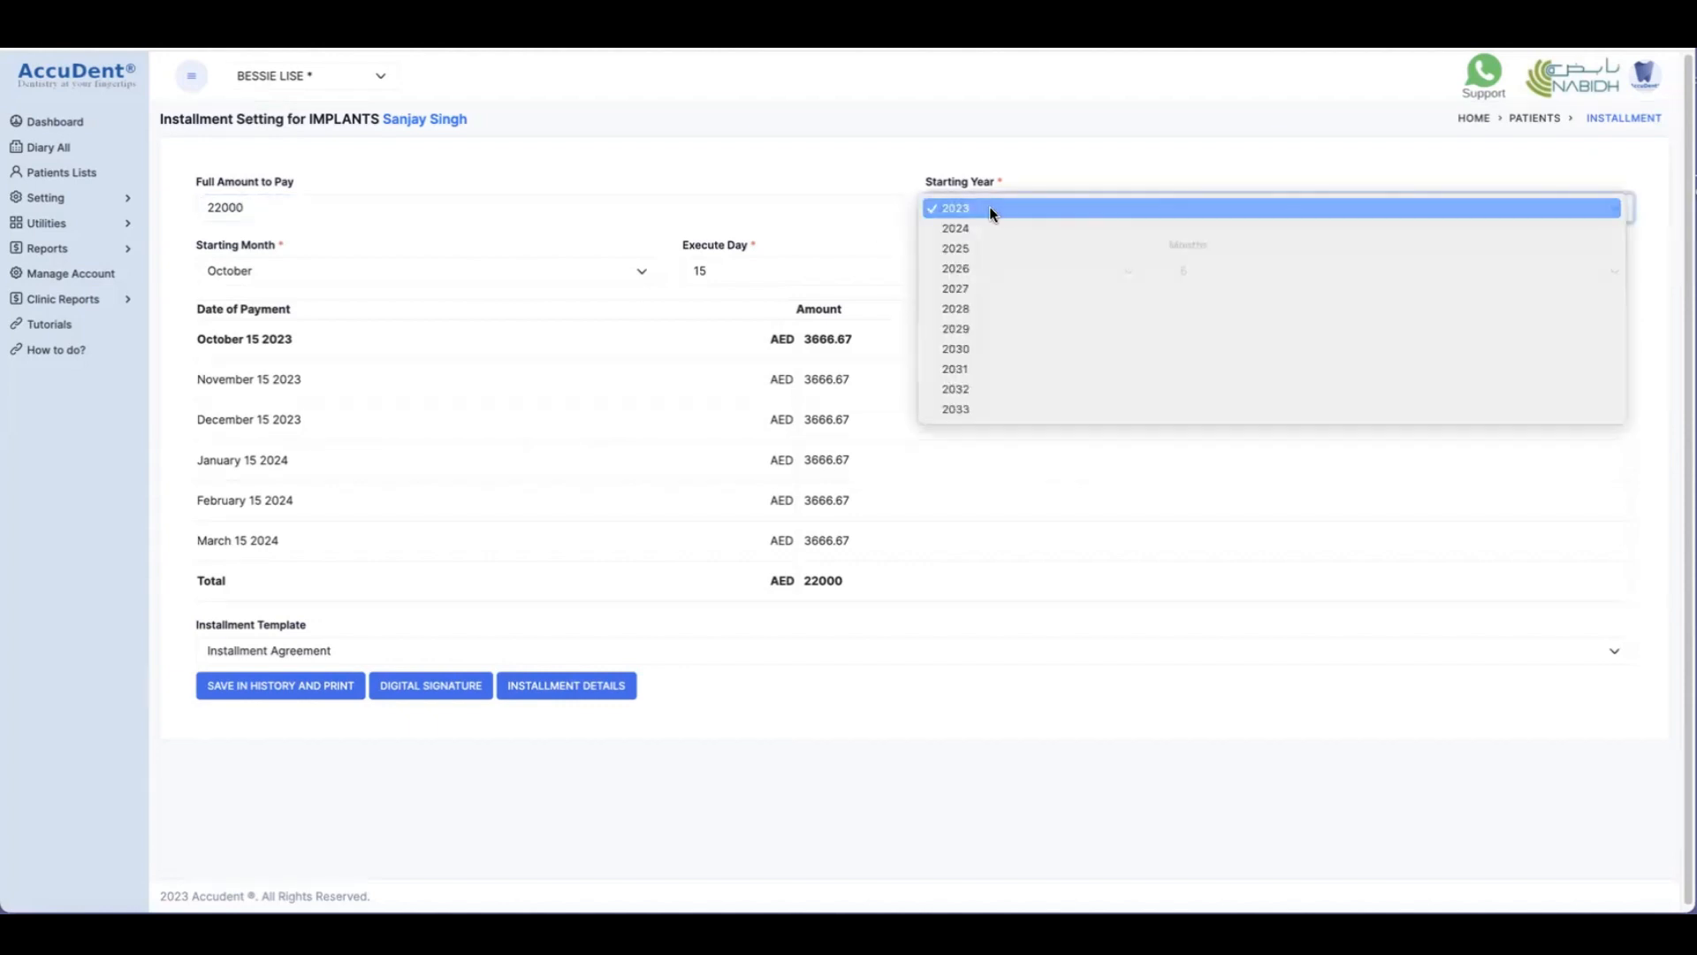
{"action": "left_click", "coordinate": [991, 210]}
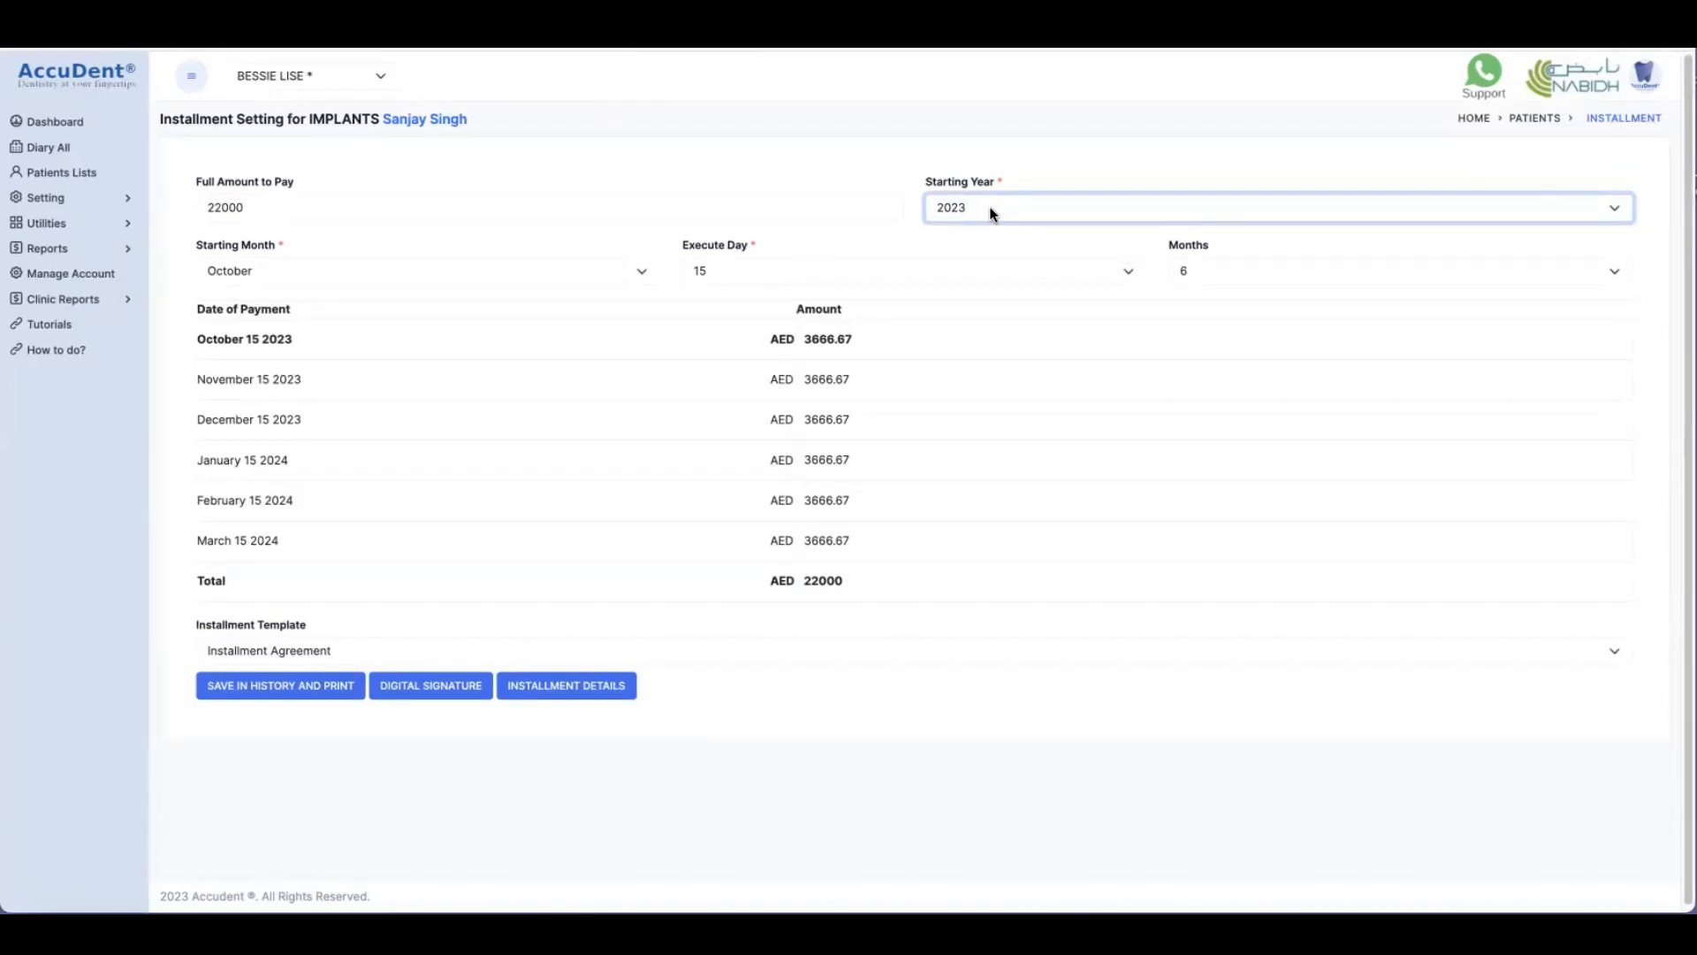
{"action": "left_click", "coordinate": [990, 209]}
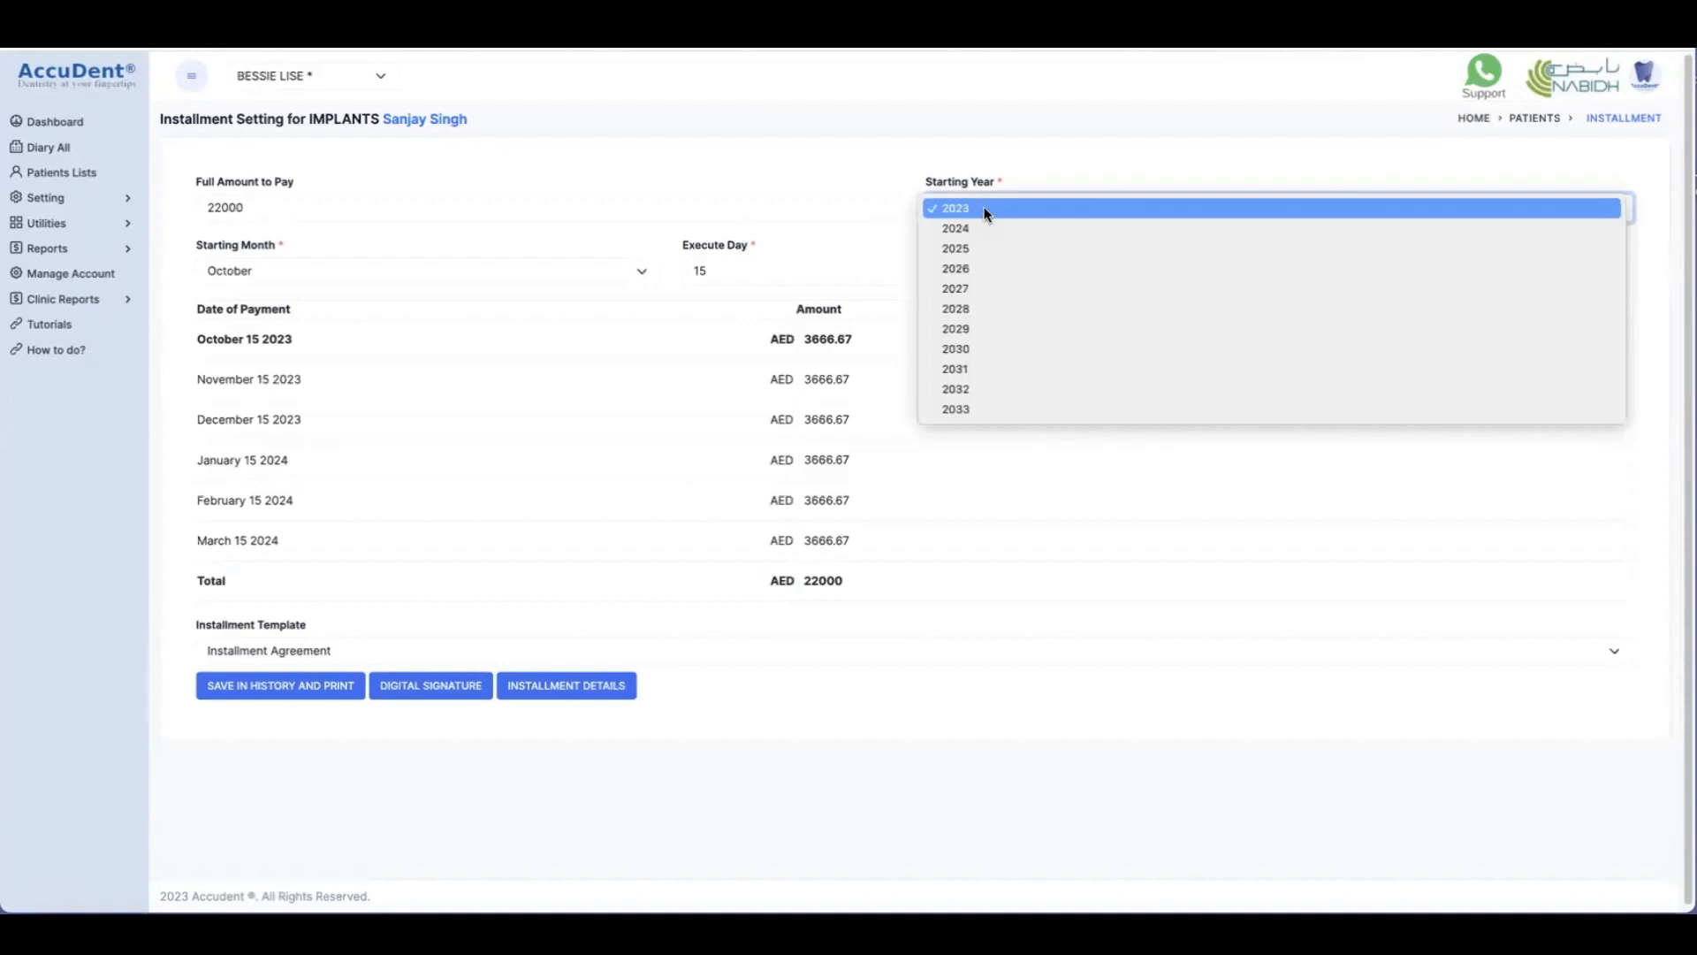
{"action": "left_click", "coordinate": [984, 208]}
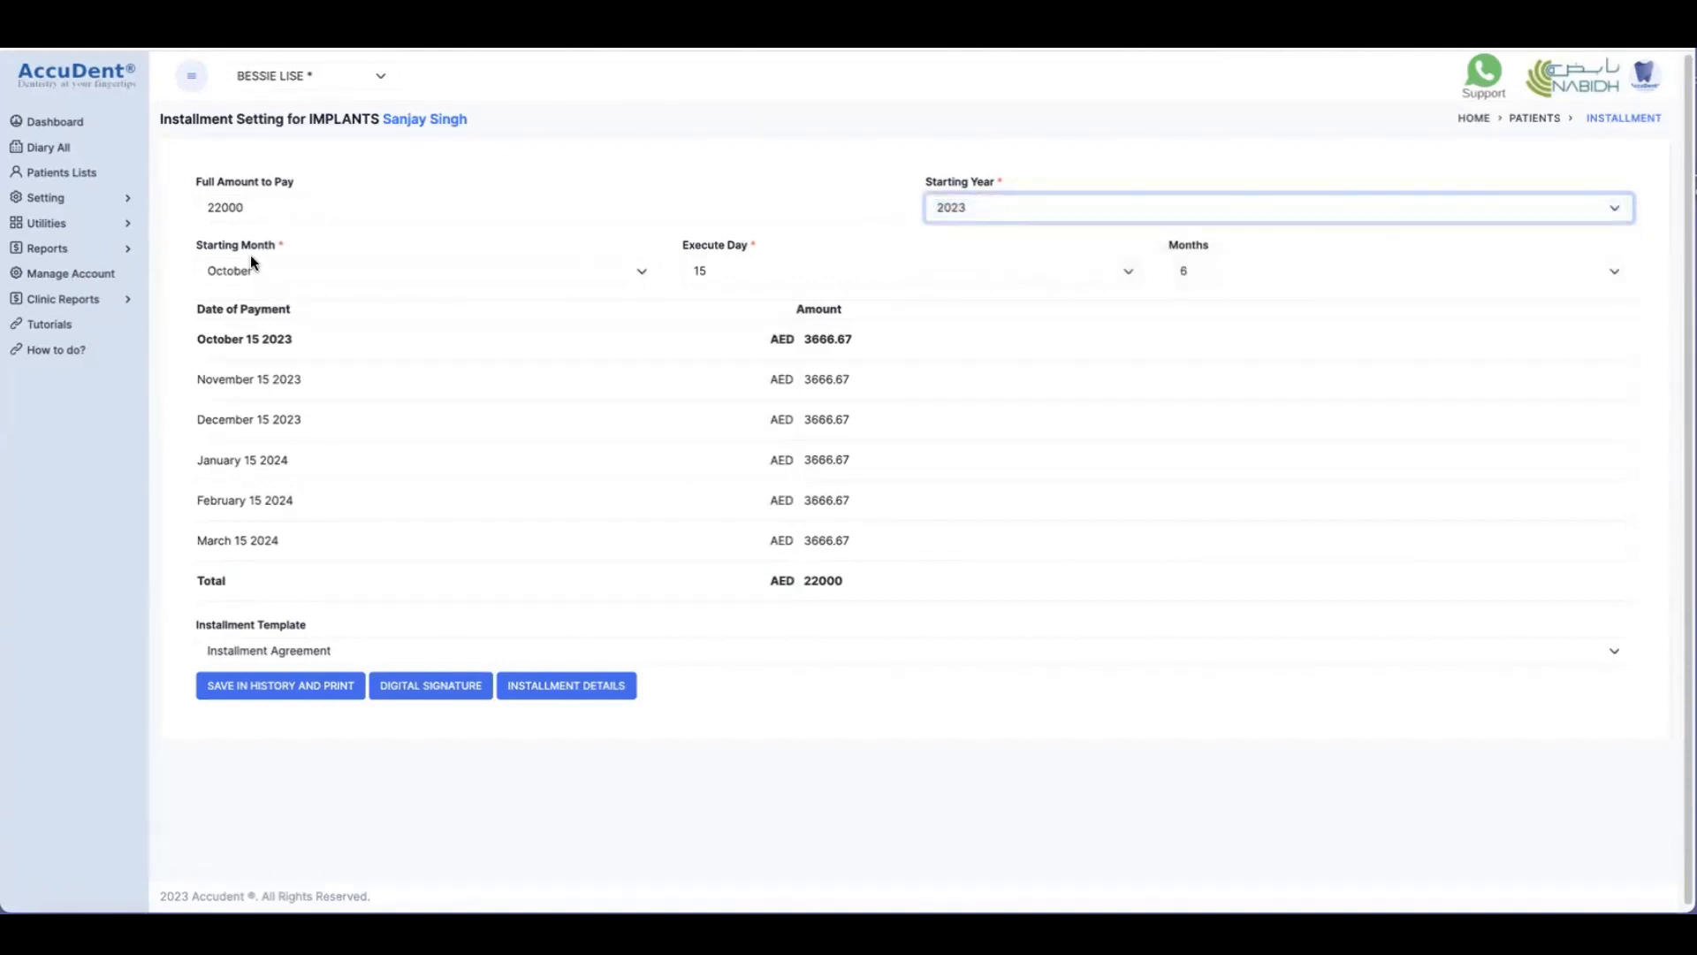
Choose October as the starting month and 15 as the execute day for the installments
{"action": "left_click", "coordinate": [271, 271]}
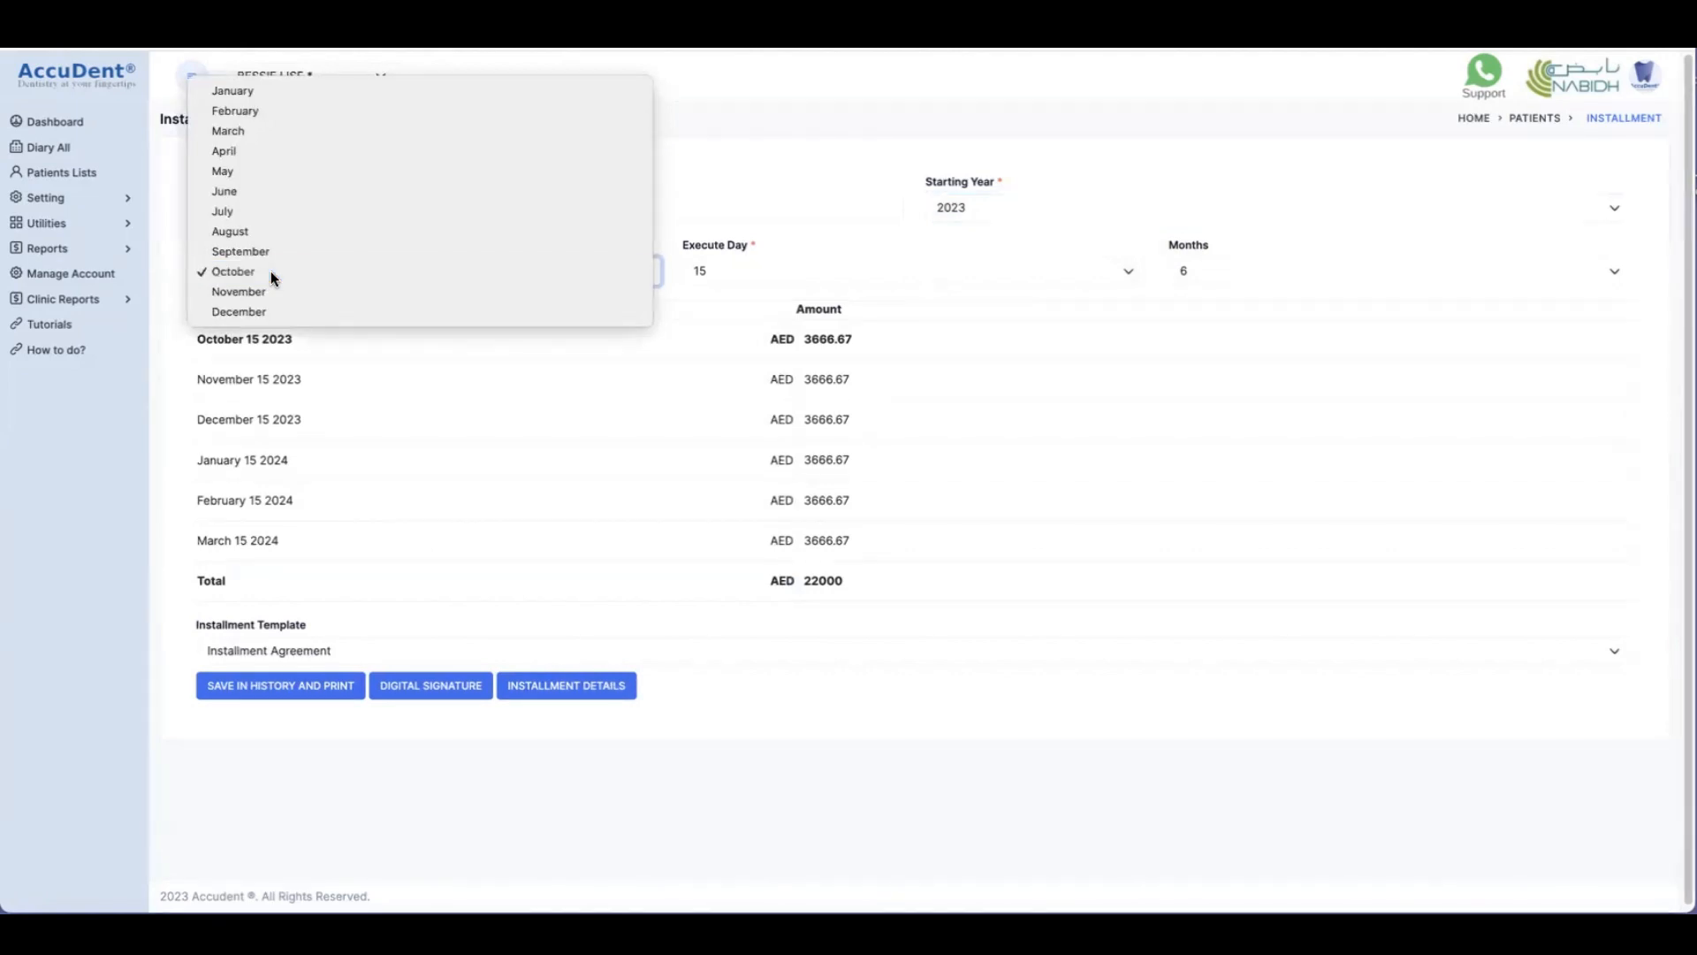
{"action": "left_click", "coordinate": [270, 270]}
{"action": "left_click", "coordinate": [271, 271]}
{"action": "left_click", "coordinate": [270, 270]}
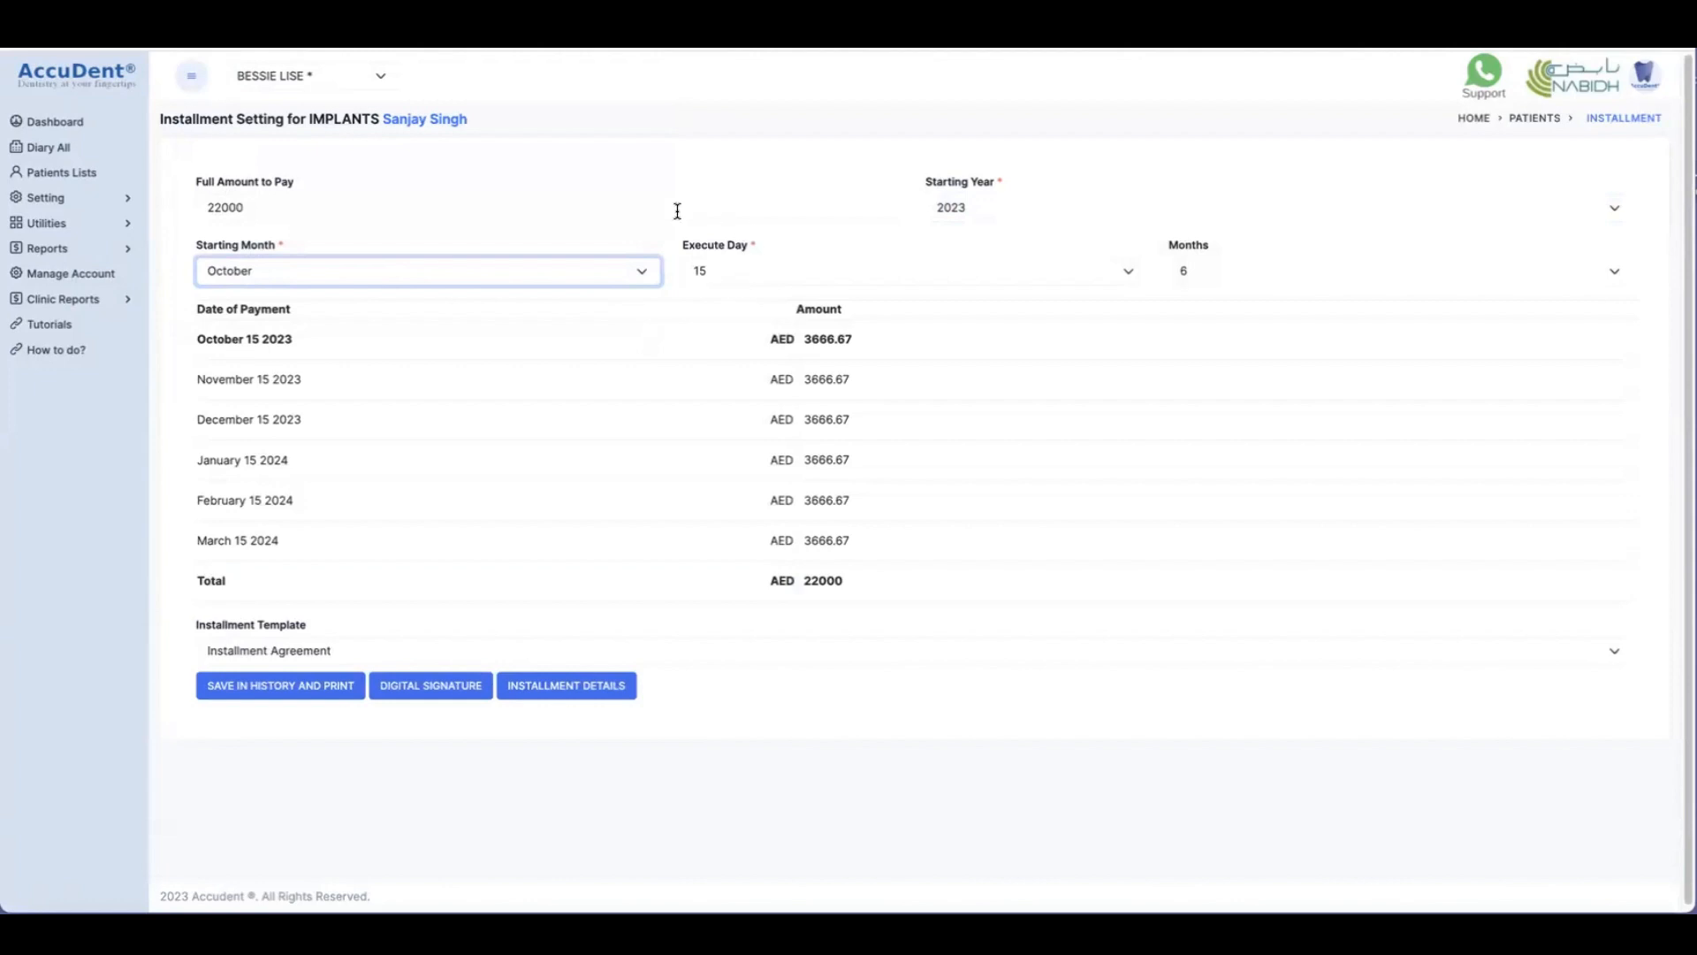
{"action": "left_click", "coordinate": [725, 270]}
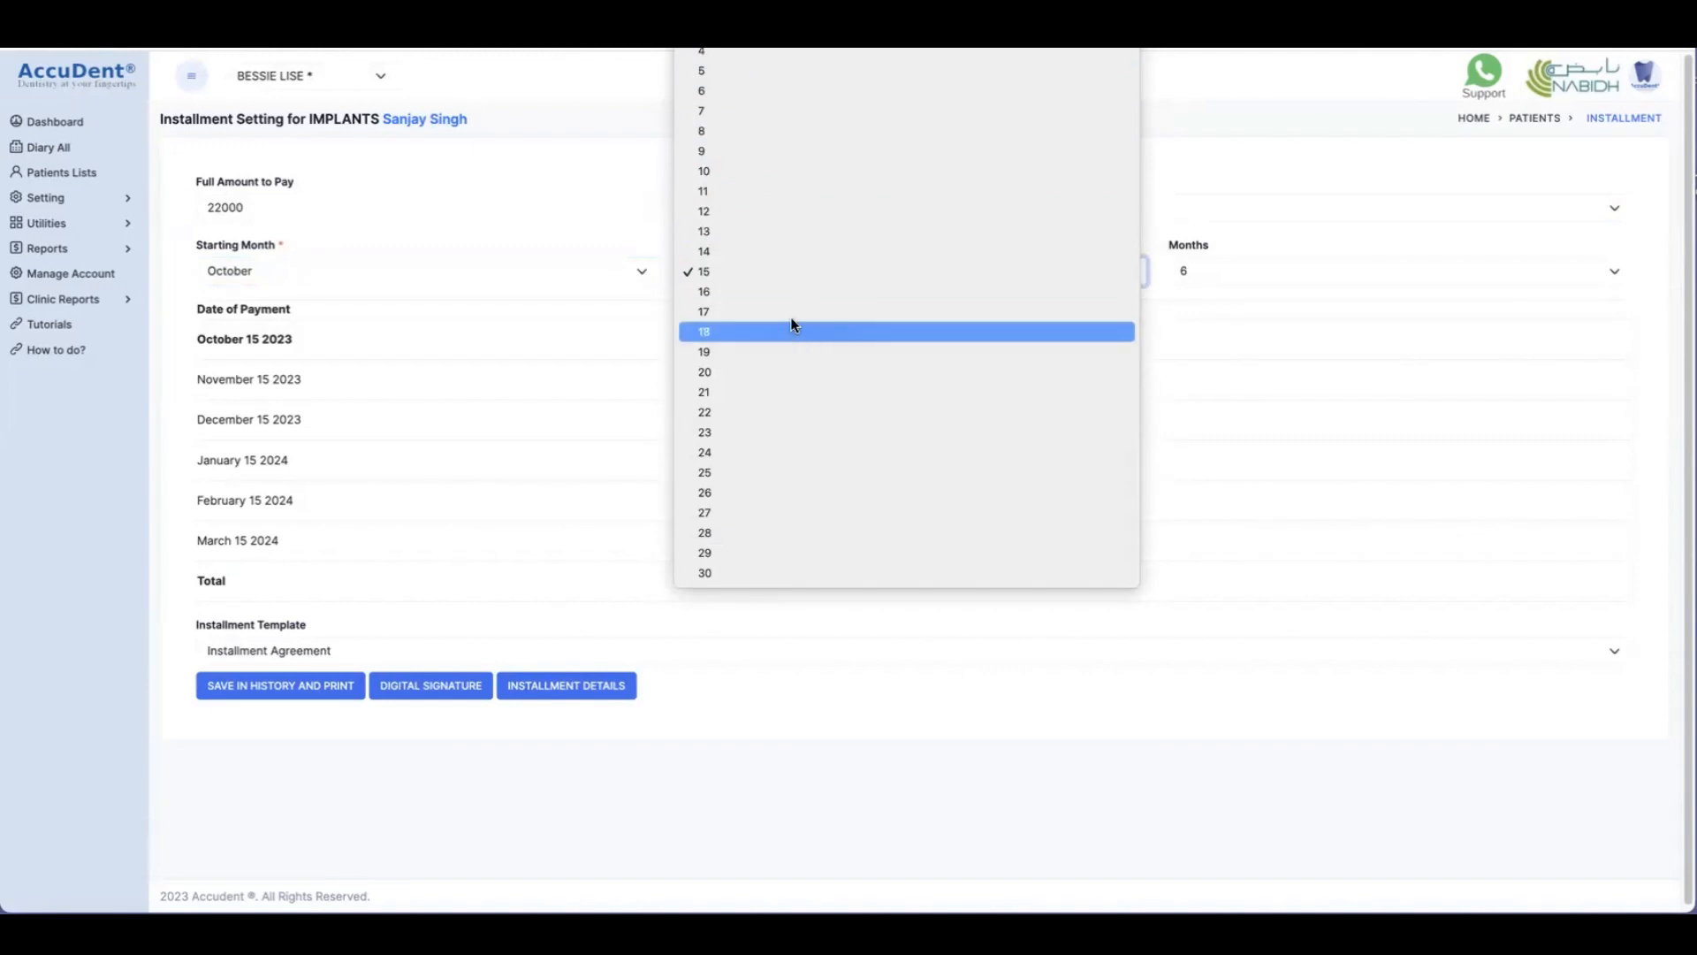
{"action": "left_click", "coordinate": [786, 270]}
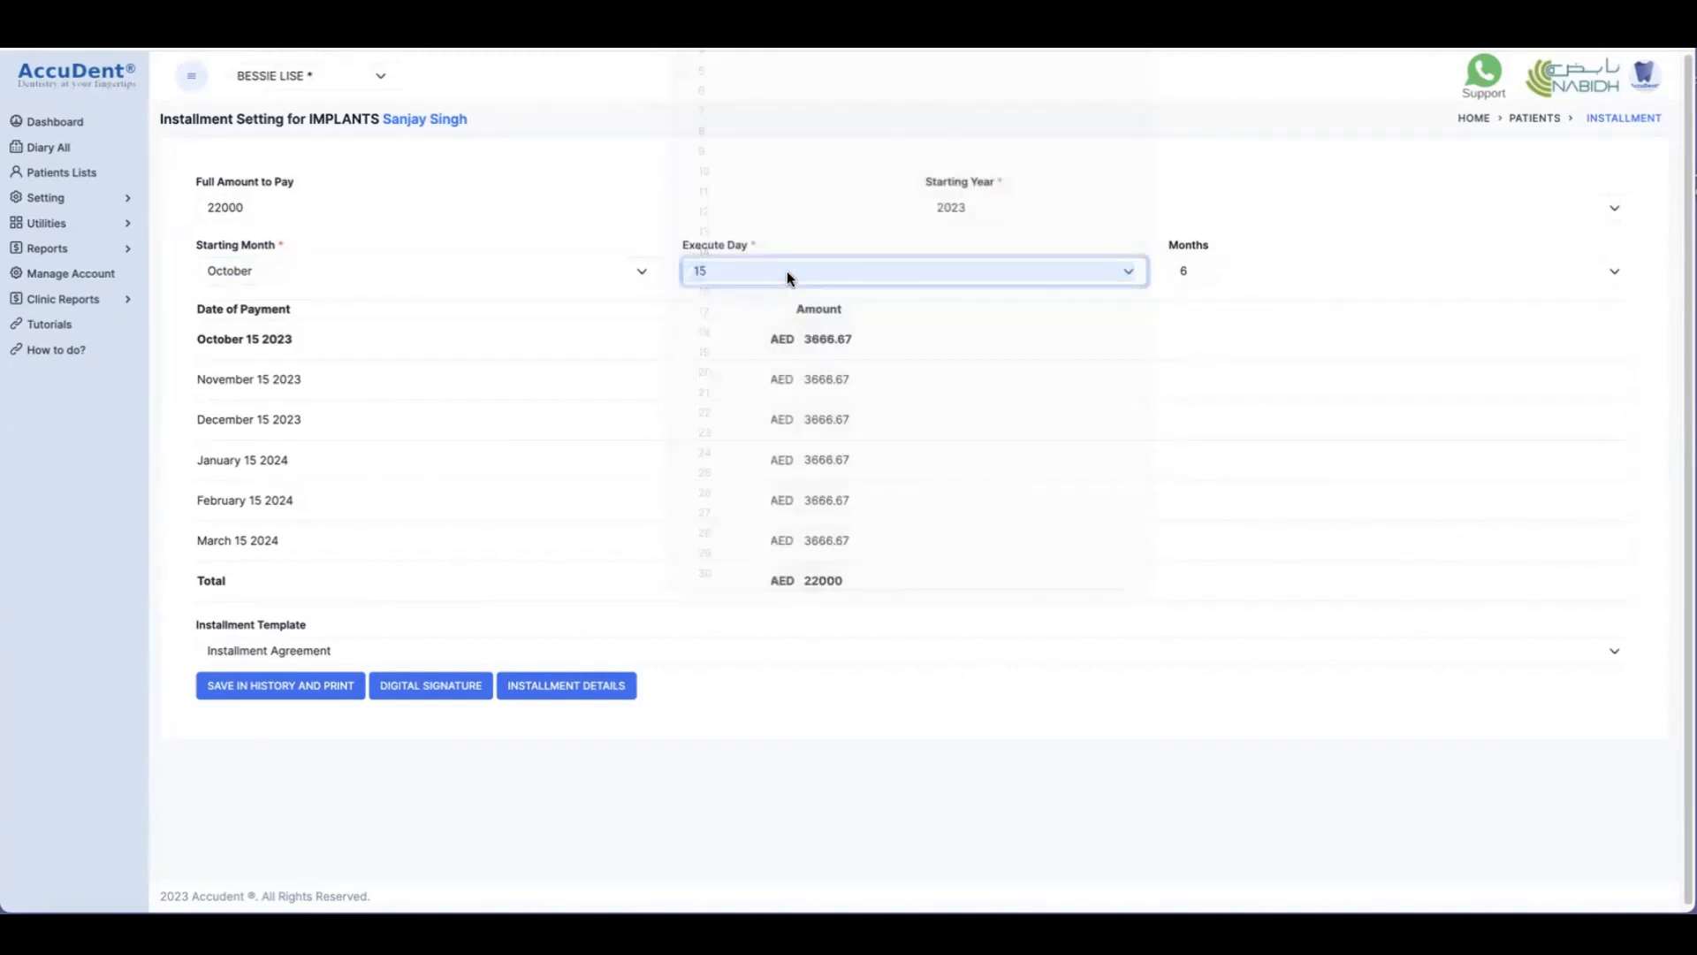
Spread the payments over 3 months and set the October 15 2023 amount to AED 12000
{"action": "left_click", "coordinate": [1210, 274]}
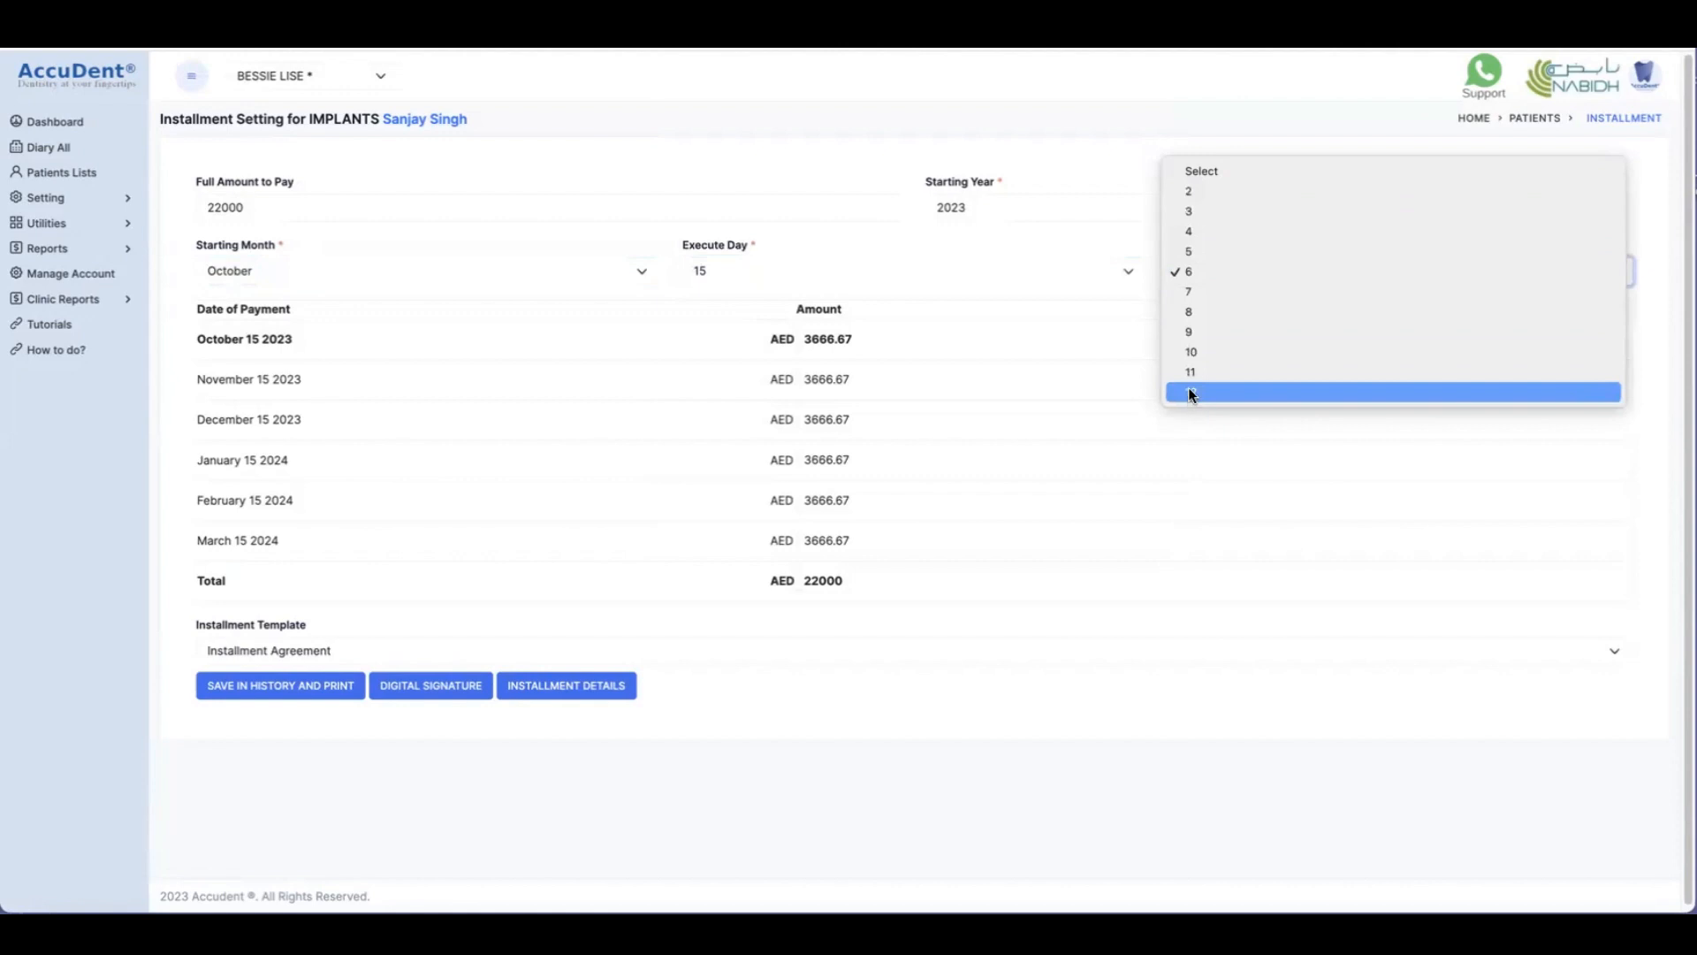
{"action": "left_click", "coordinate": [1222, 214]}
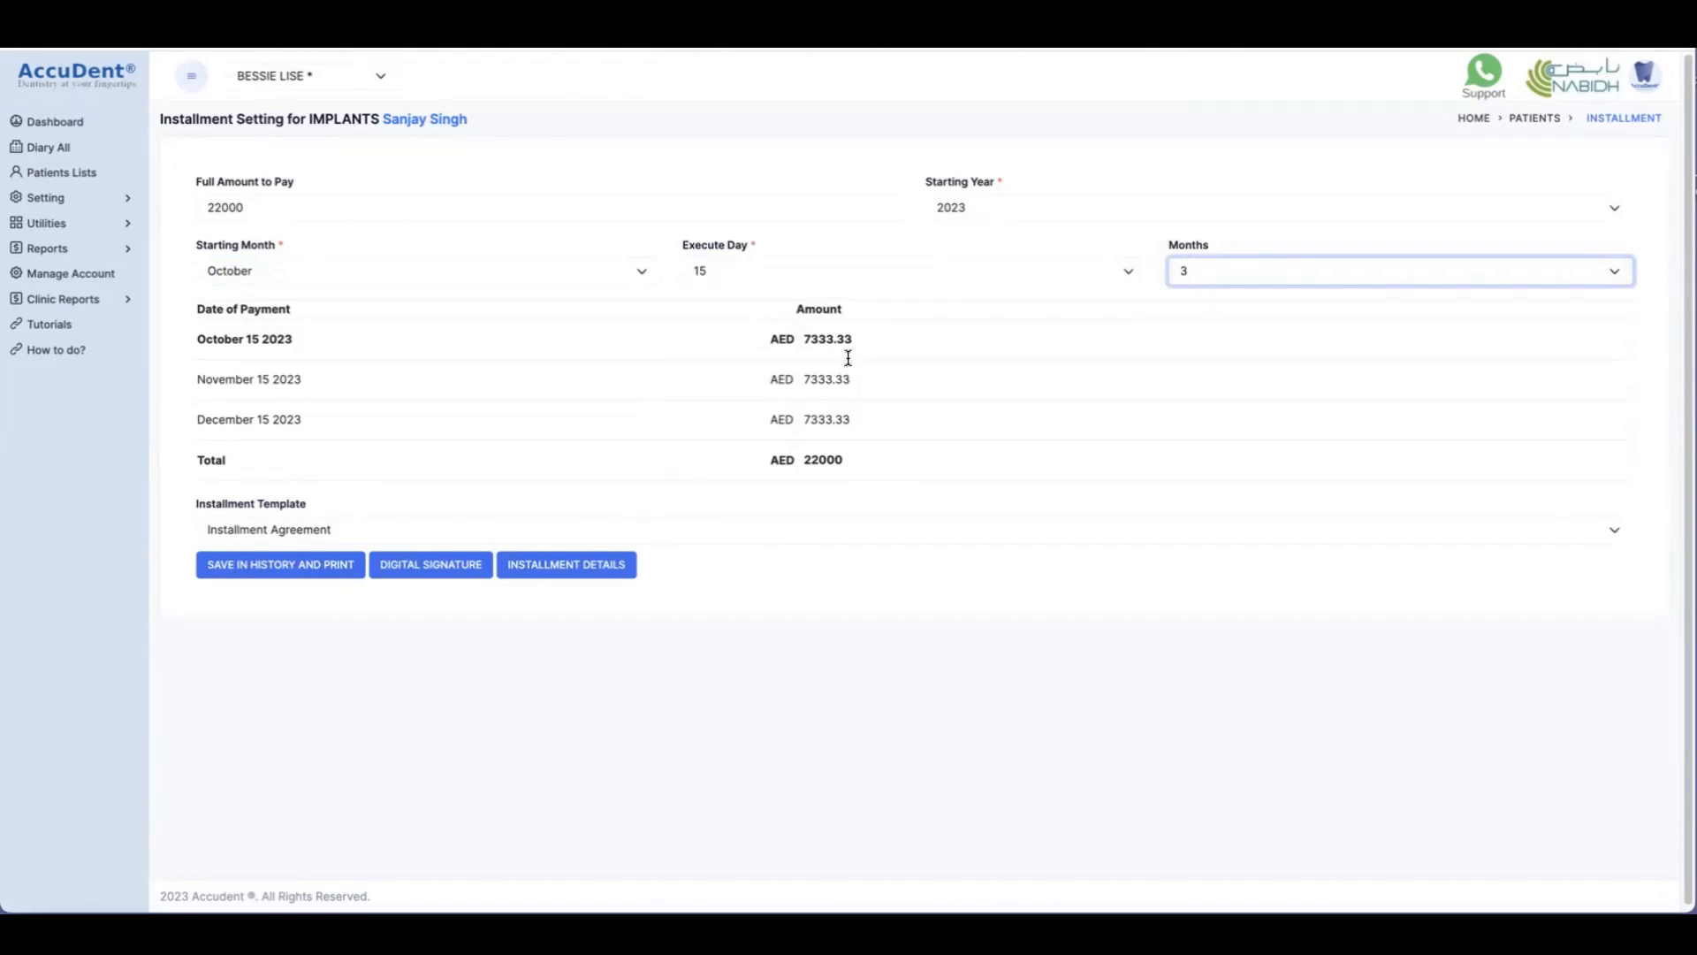
{"action": "left_click_drag", "start_coordinate": [798, 339], "coordinate": [880, 341]}
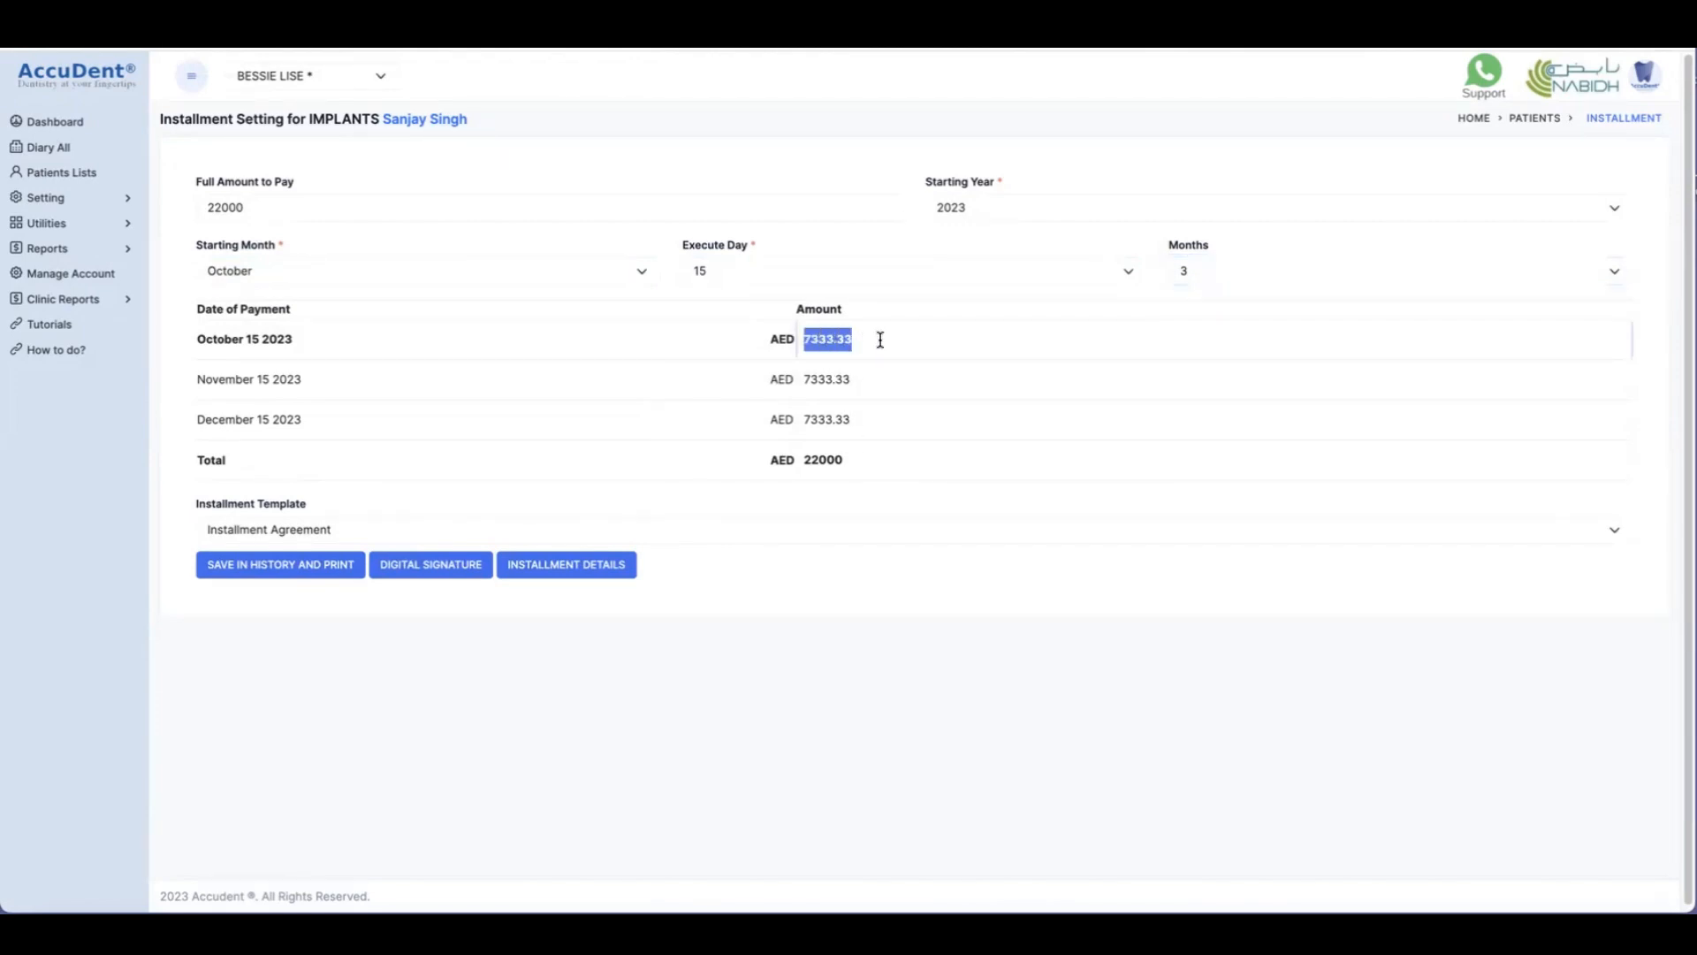
{"action": "type", "text": "1"}
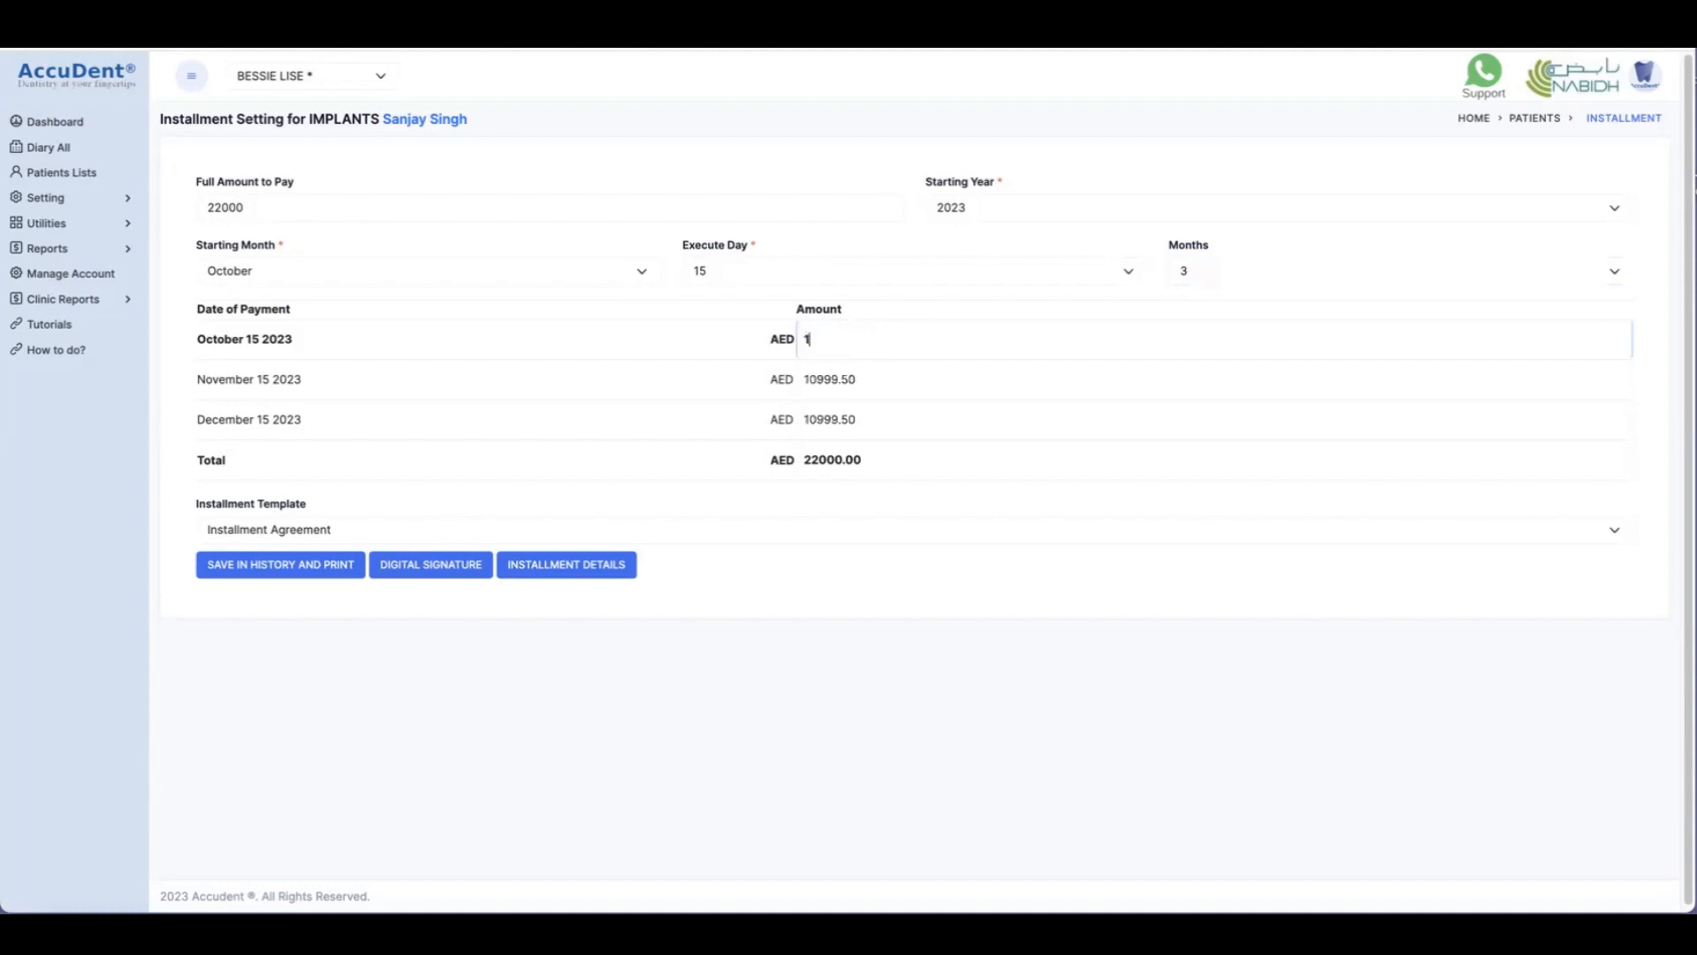
{"action": "type", "text": "2000"}
Check the installment total and save the Installment Agreement in the patient's history, generating its printable document
{"action": "left_click_drag", "start_coordinate": [803, 459], "coordinate": [906, 459]}
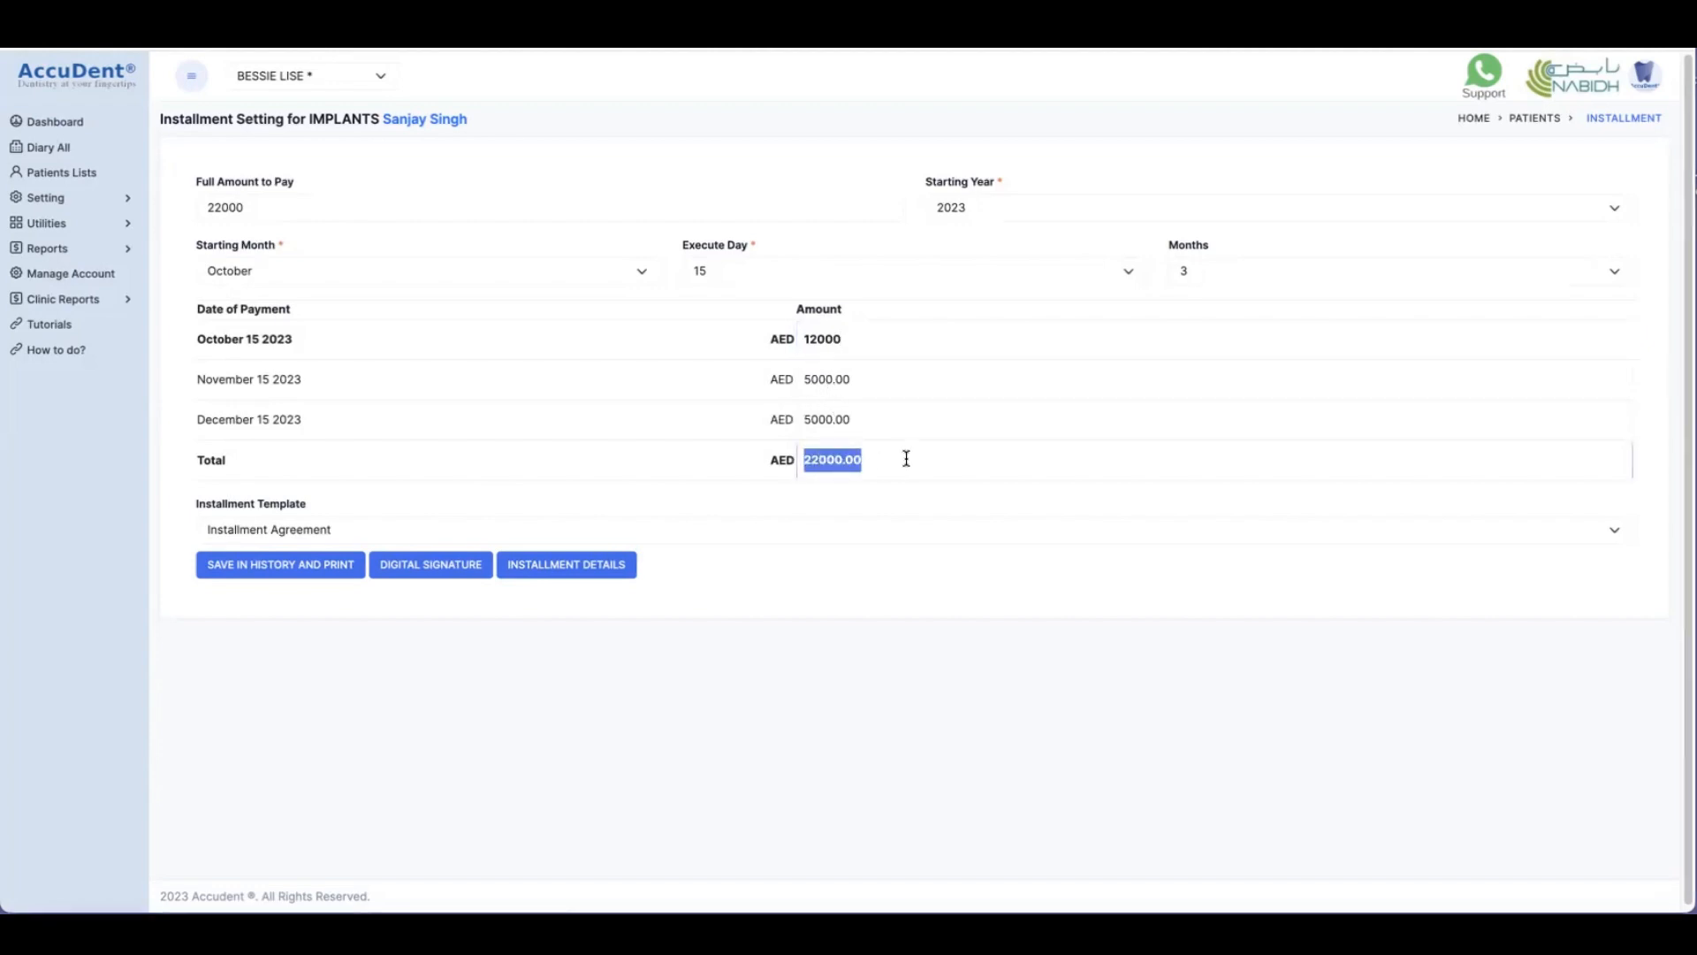
{"action": "left_click", "coordinate": [913, 557]}
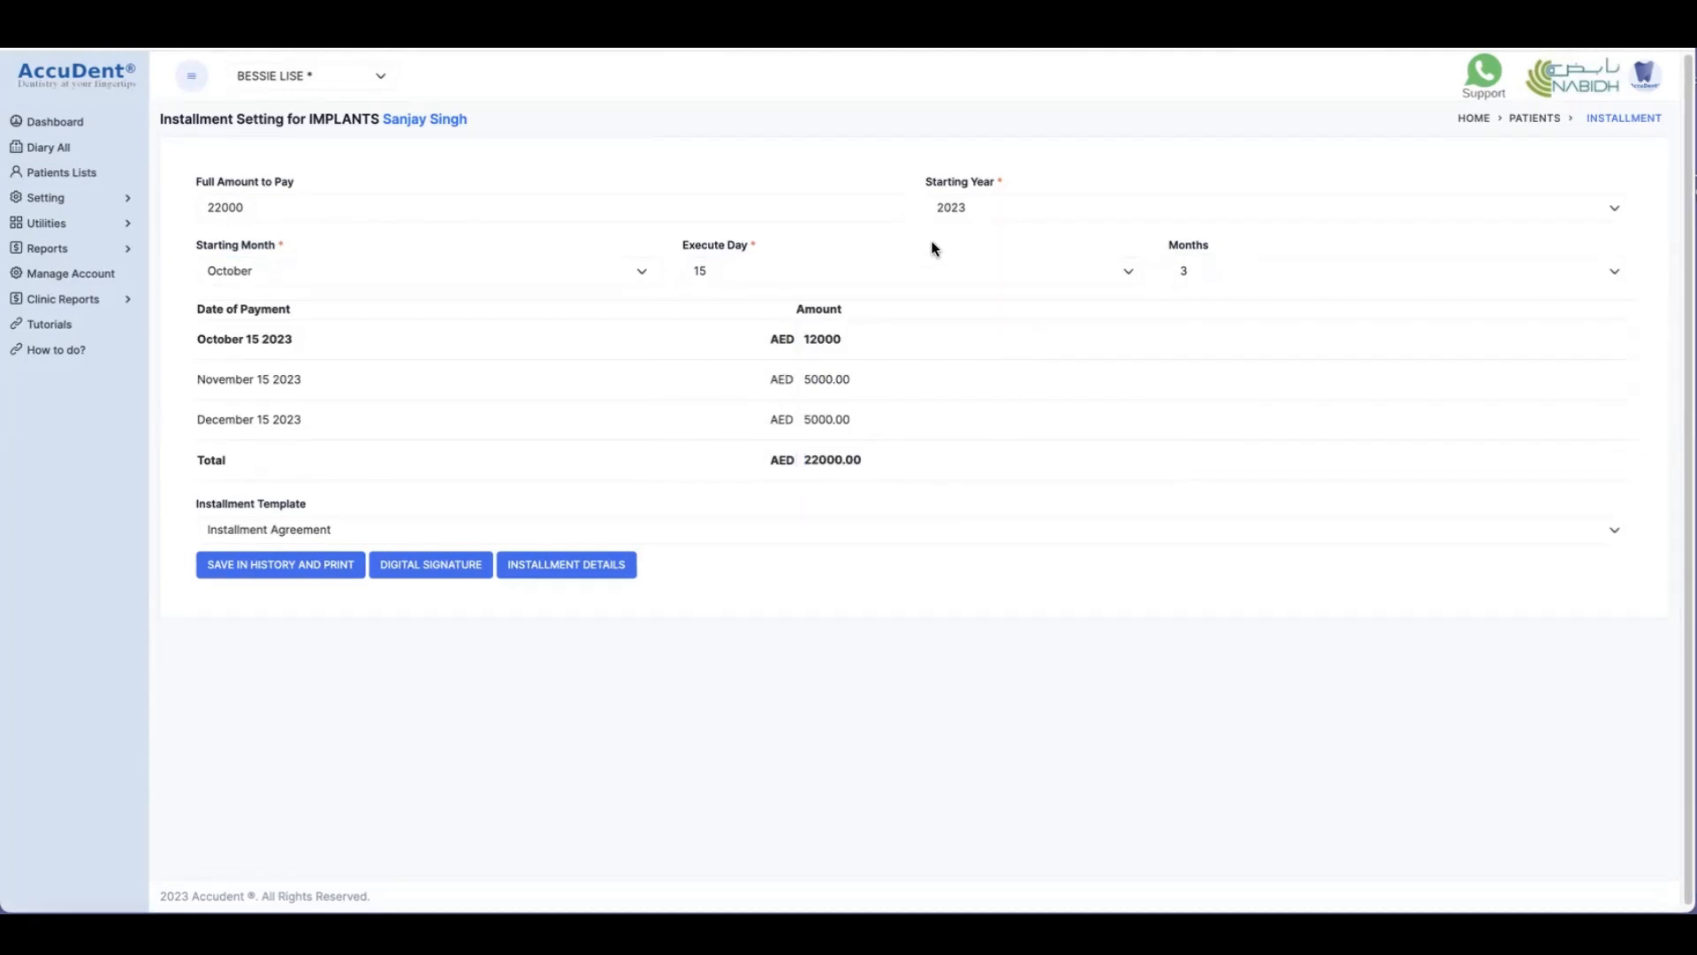
{"action": "left_click", "coordinate": [272, 566]}
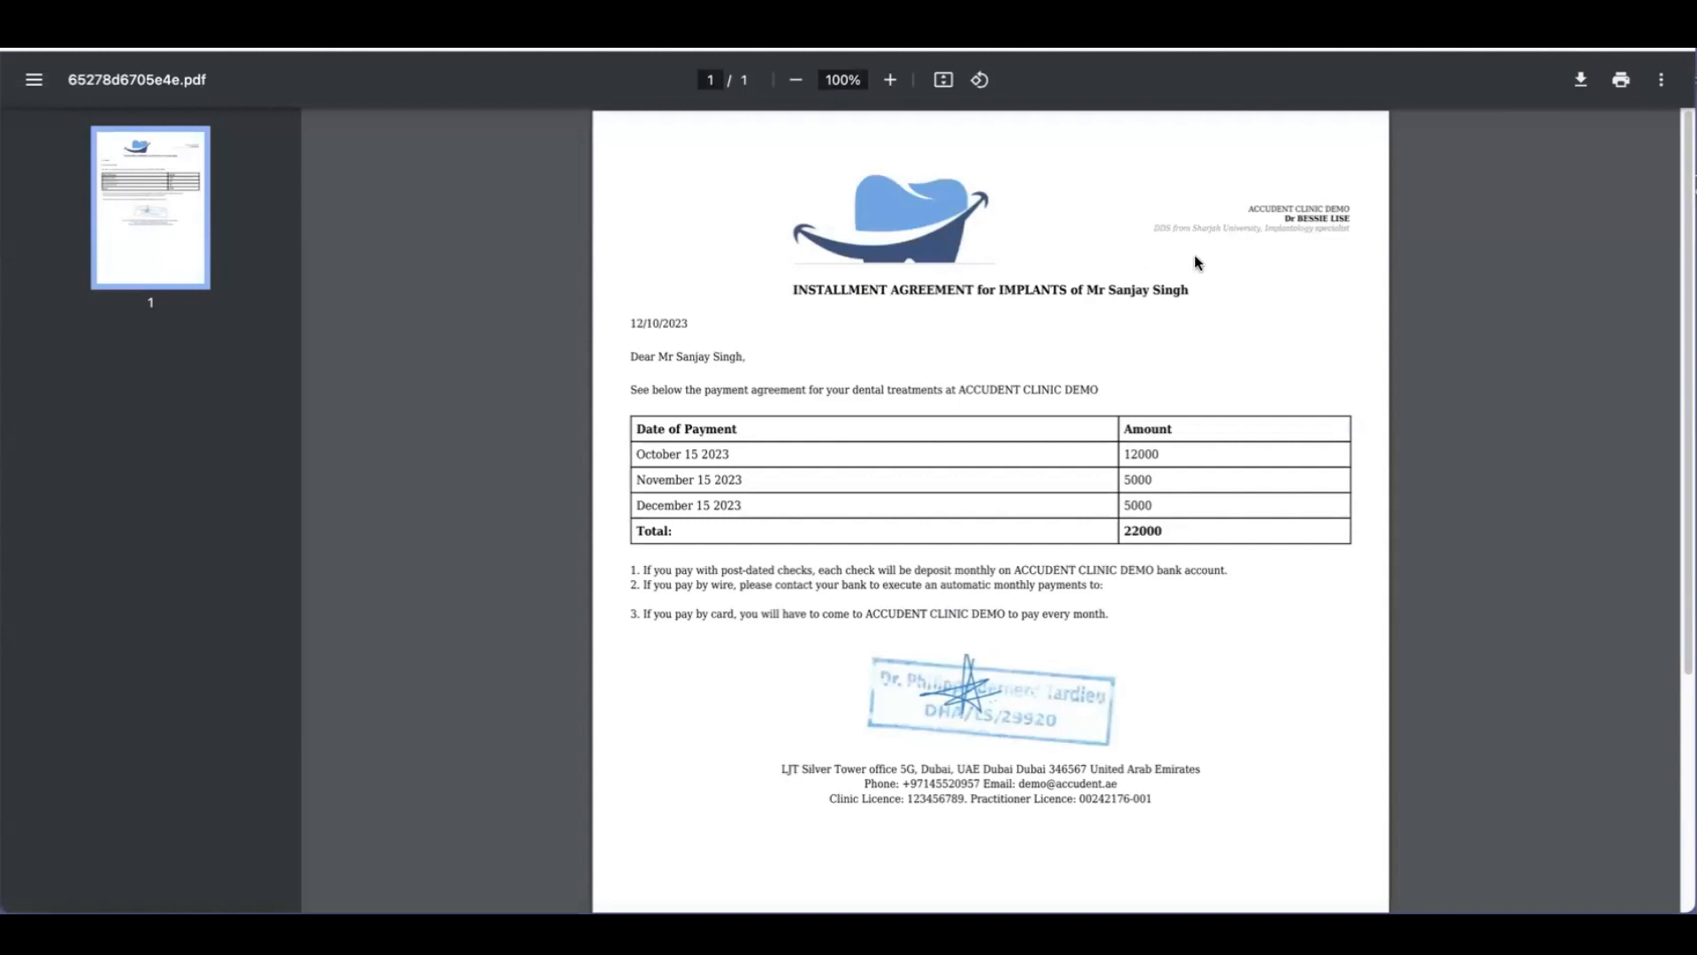
Review the installment agreement's heading, treatment plan name, patient name and payment schedule table
{"action": "scroll", "coordinate": [1195, 254], "scroll_direction": "down", "scroll_amount": 1}
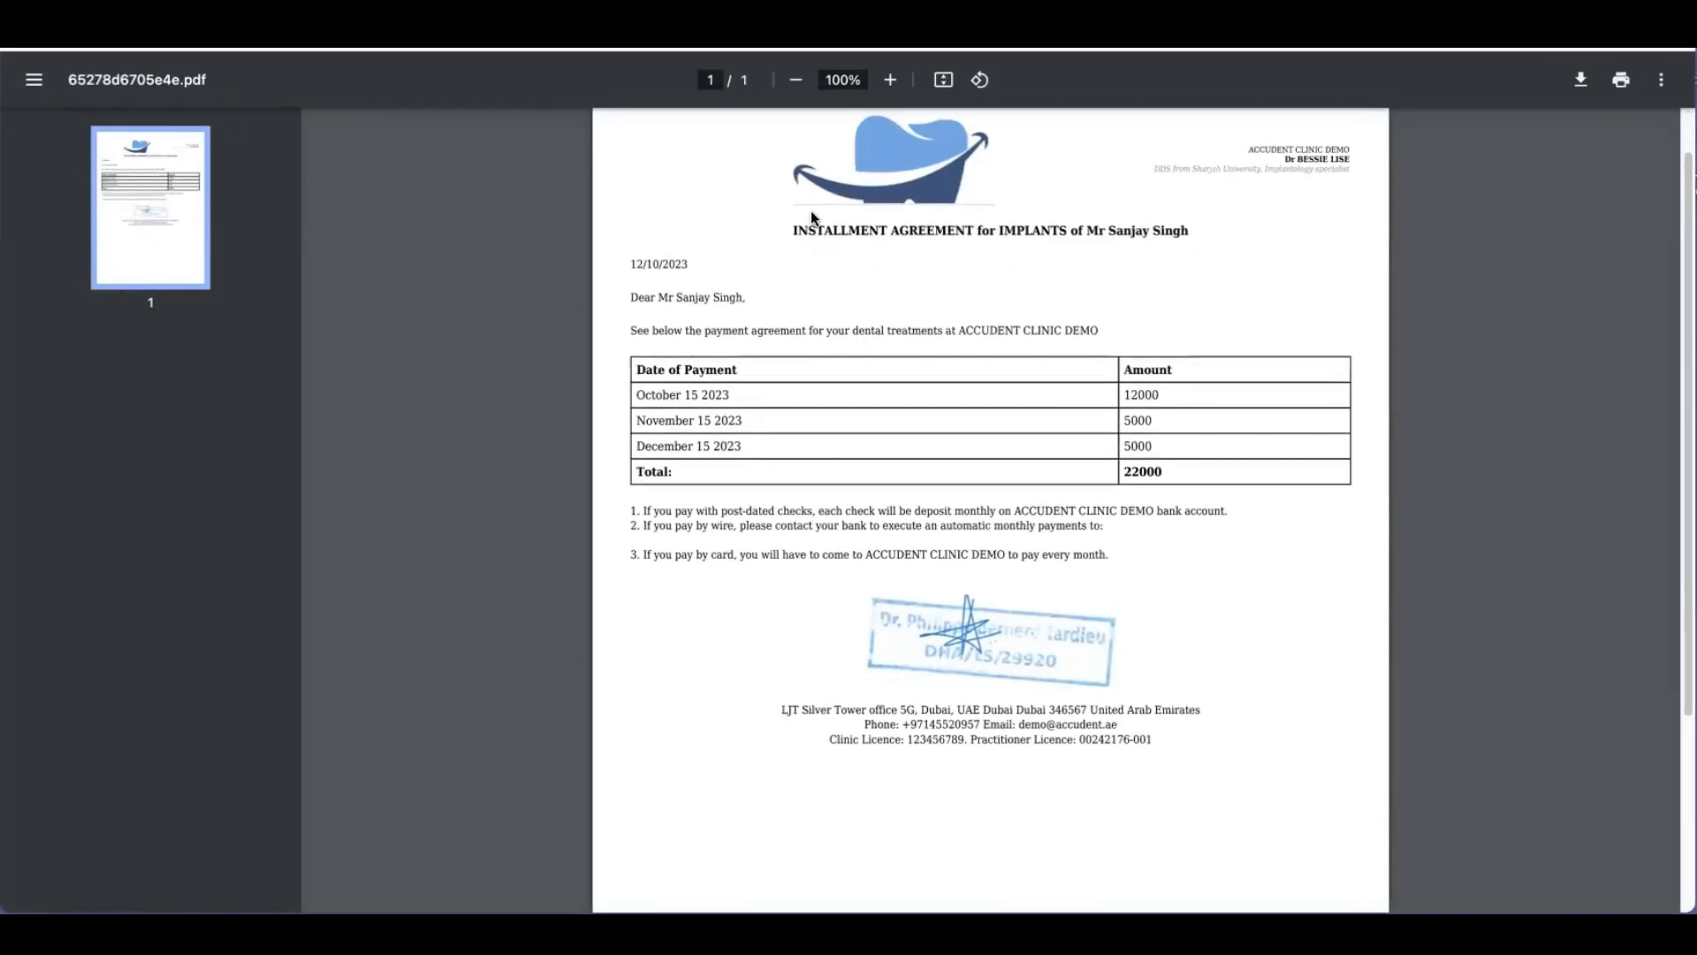
{"action": "double_click", "coordinate": [1032, 230]}
{"action": "left_click", "coordinate": [1238, 228]}
{"action": "left_click_drag", "start_coordinate": [1087, 229], "coordinate": [1223, 231]}
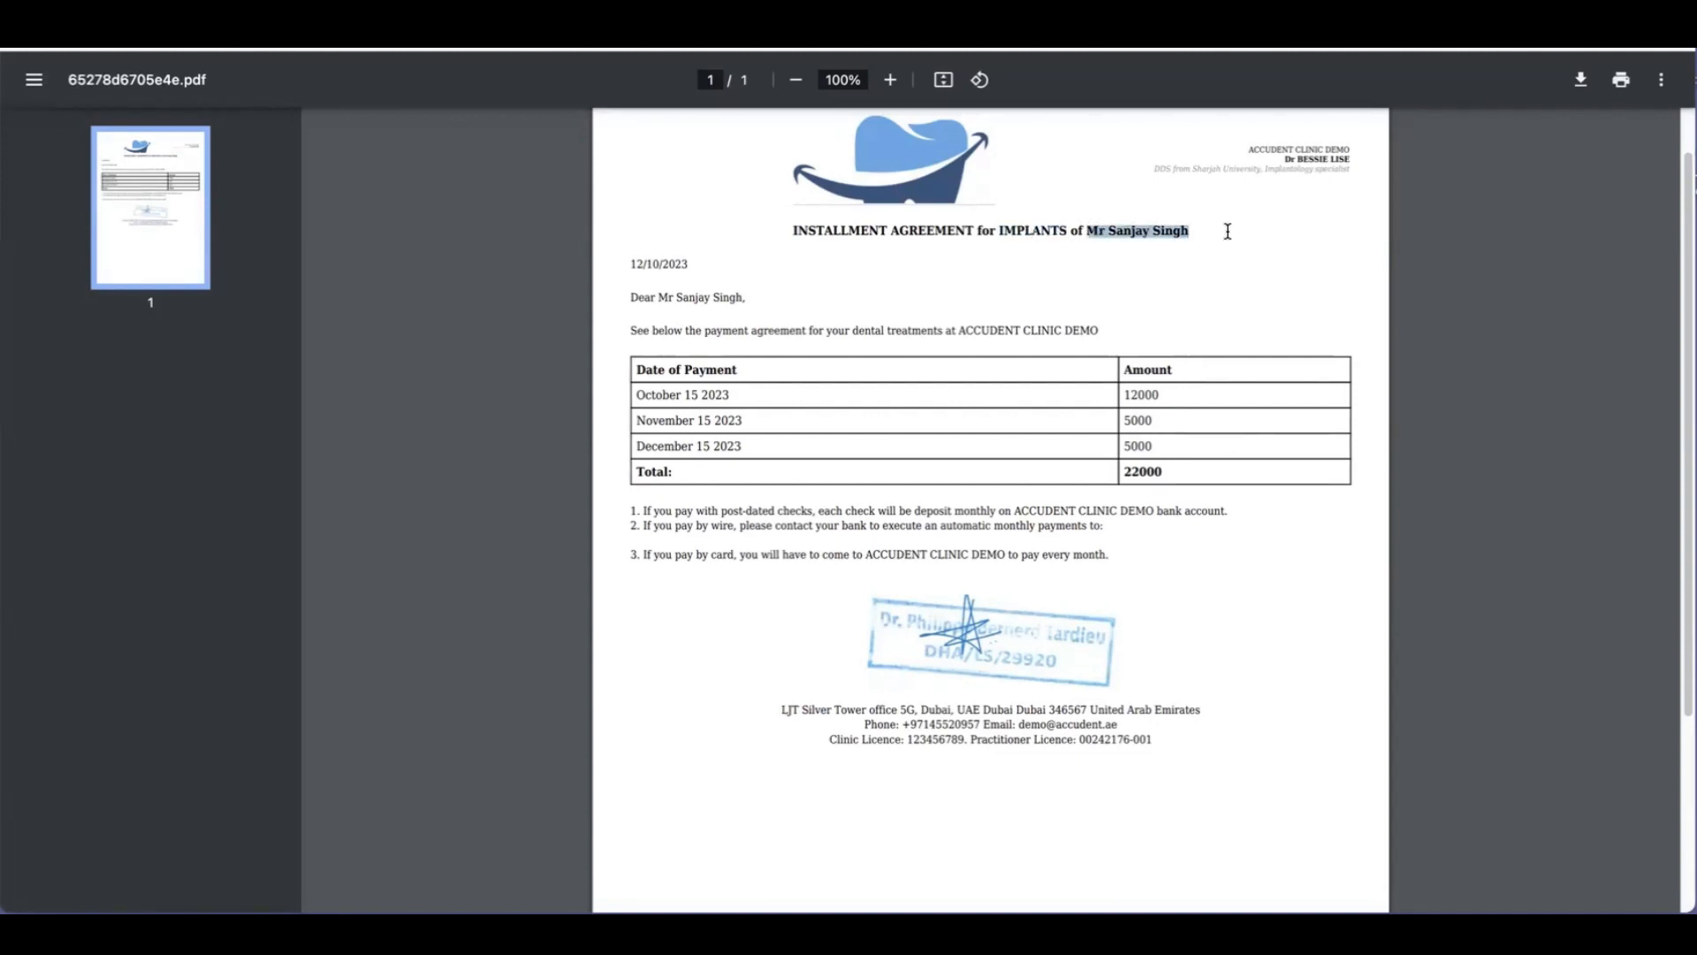
{"action": "left_click", "coordinate": [1222, 236]}
{"action": "scroll", "coordinate": [730, 300], "scroll_direction": "down", "scroll_amount": 2}
{"action": "scroll", "coordinate": [730, 305], "scroll_direction": "down", "scroll_amount": 2}
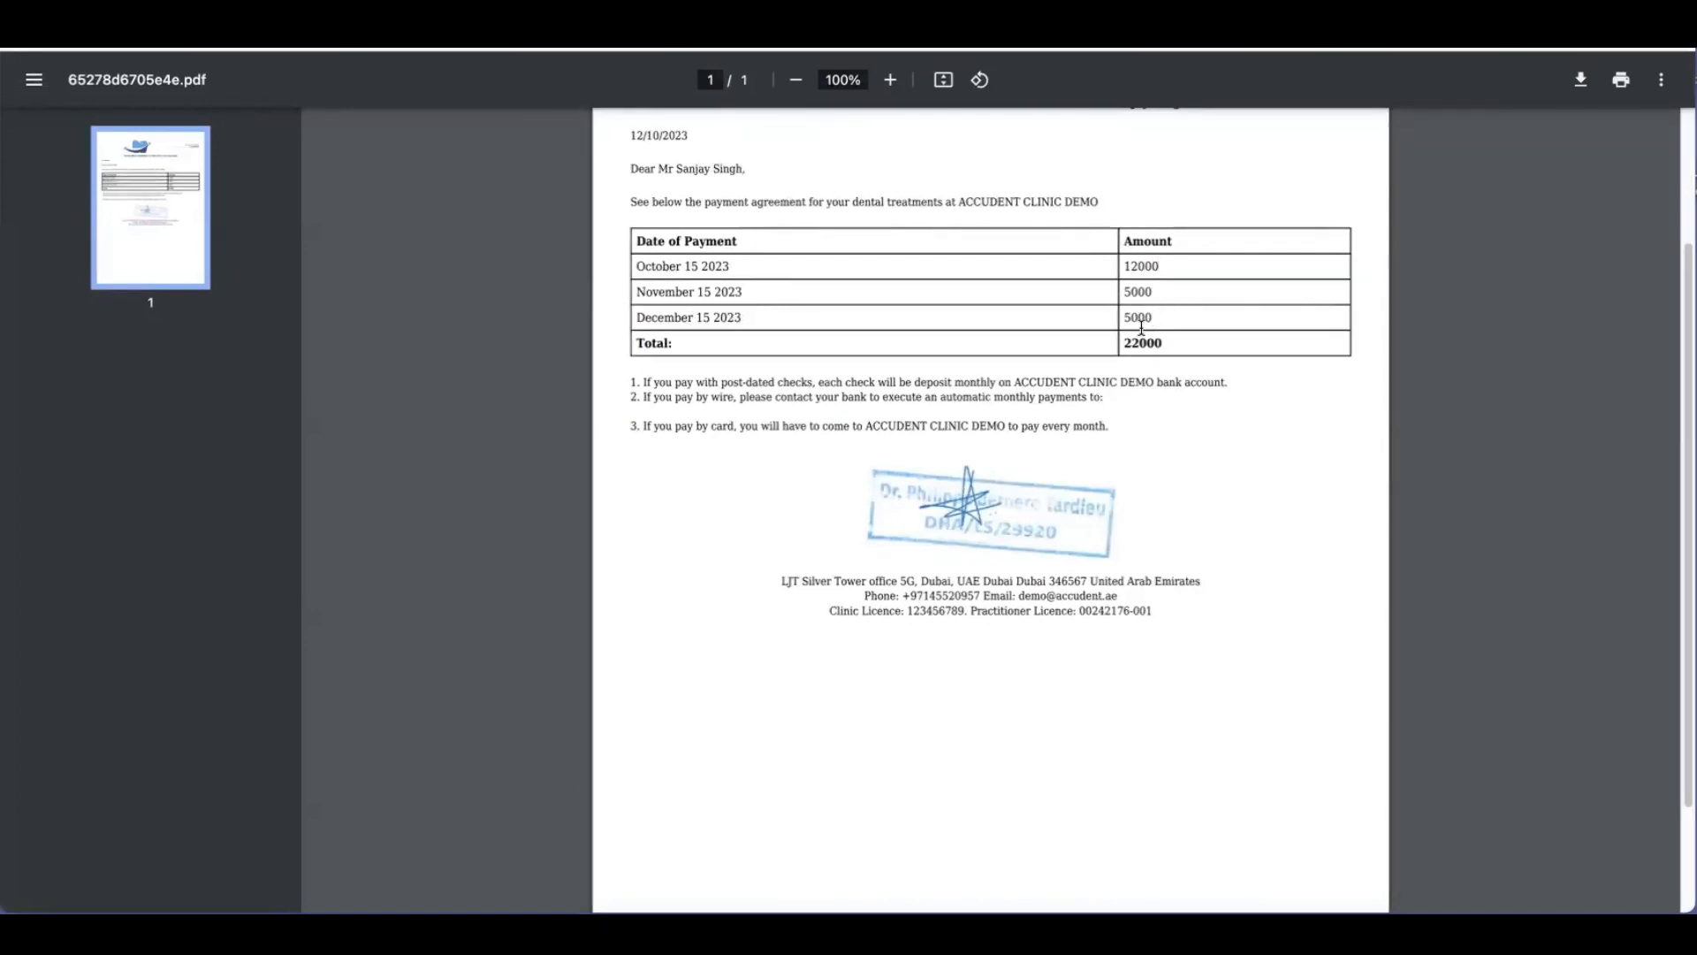
{"action": "scroll", "coordinate": [726, 469], "scroll_direction": "down", "scroll_amount": 1}
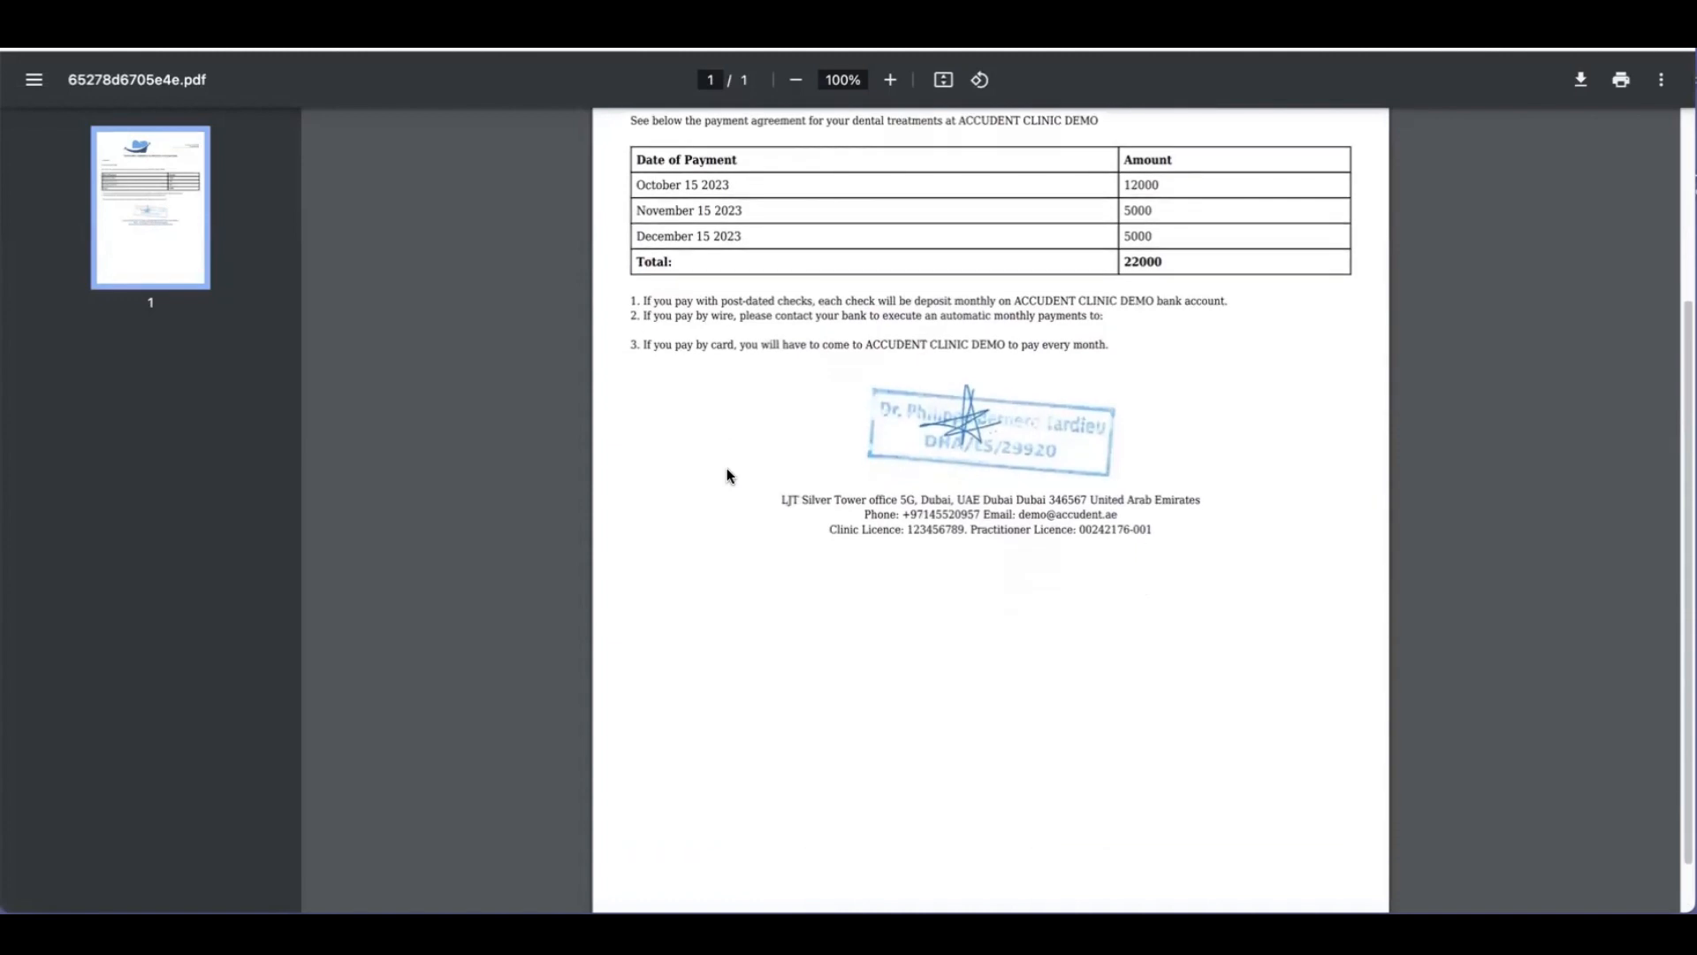
Enlarge the agreement to 175% and examine the check, wire and card payment conditions, the stamp and the clinic details
{"action": "scroll", "coordinate": [726, 474], "scroll_direction": "up", "scroll_amount": 3}
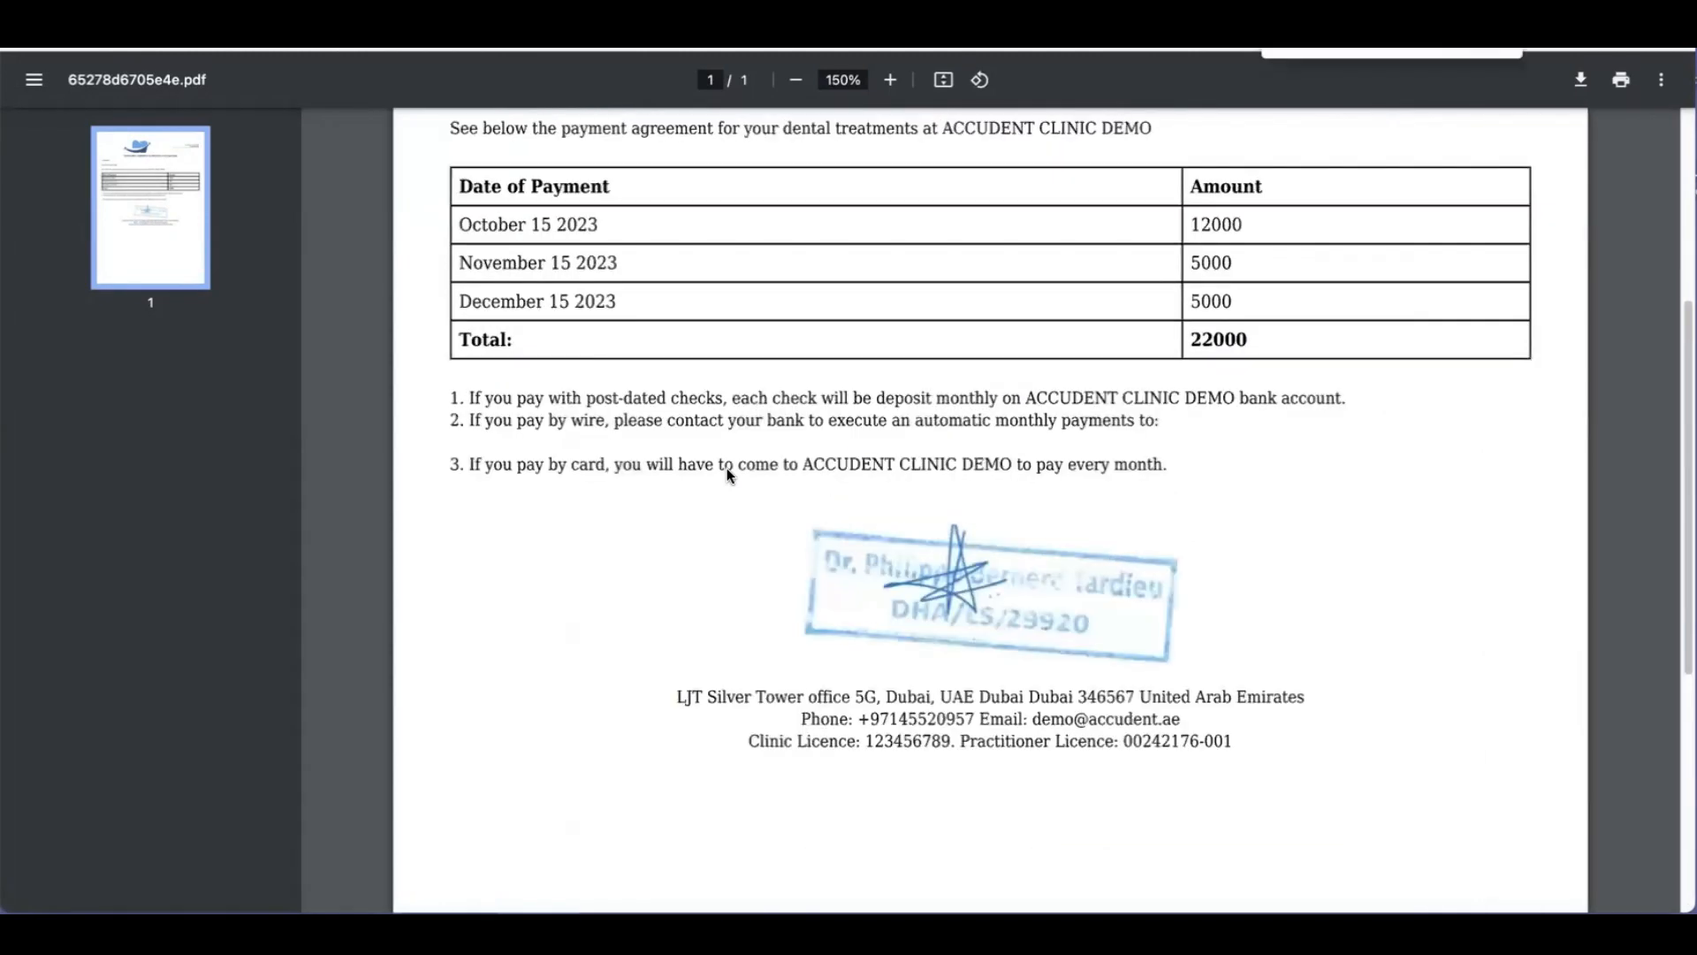
{"action": "scroll", "coordinate": [727, 468], "scroll_direction": "up", "scroll_amount": 1}
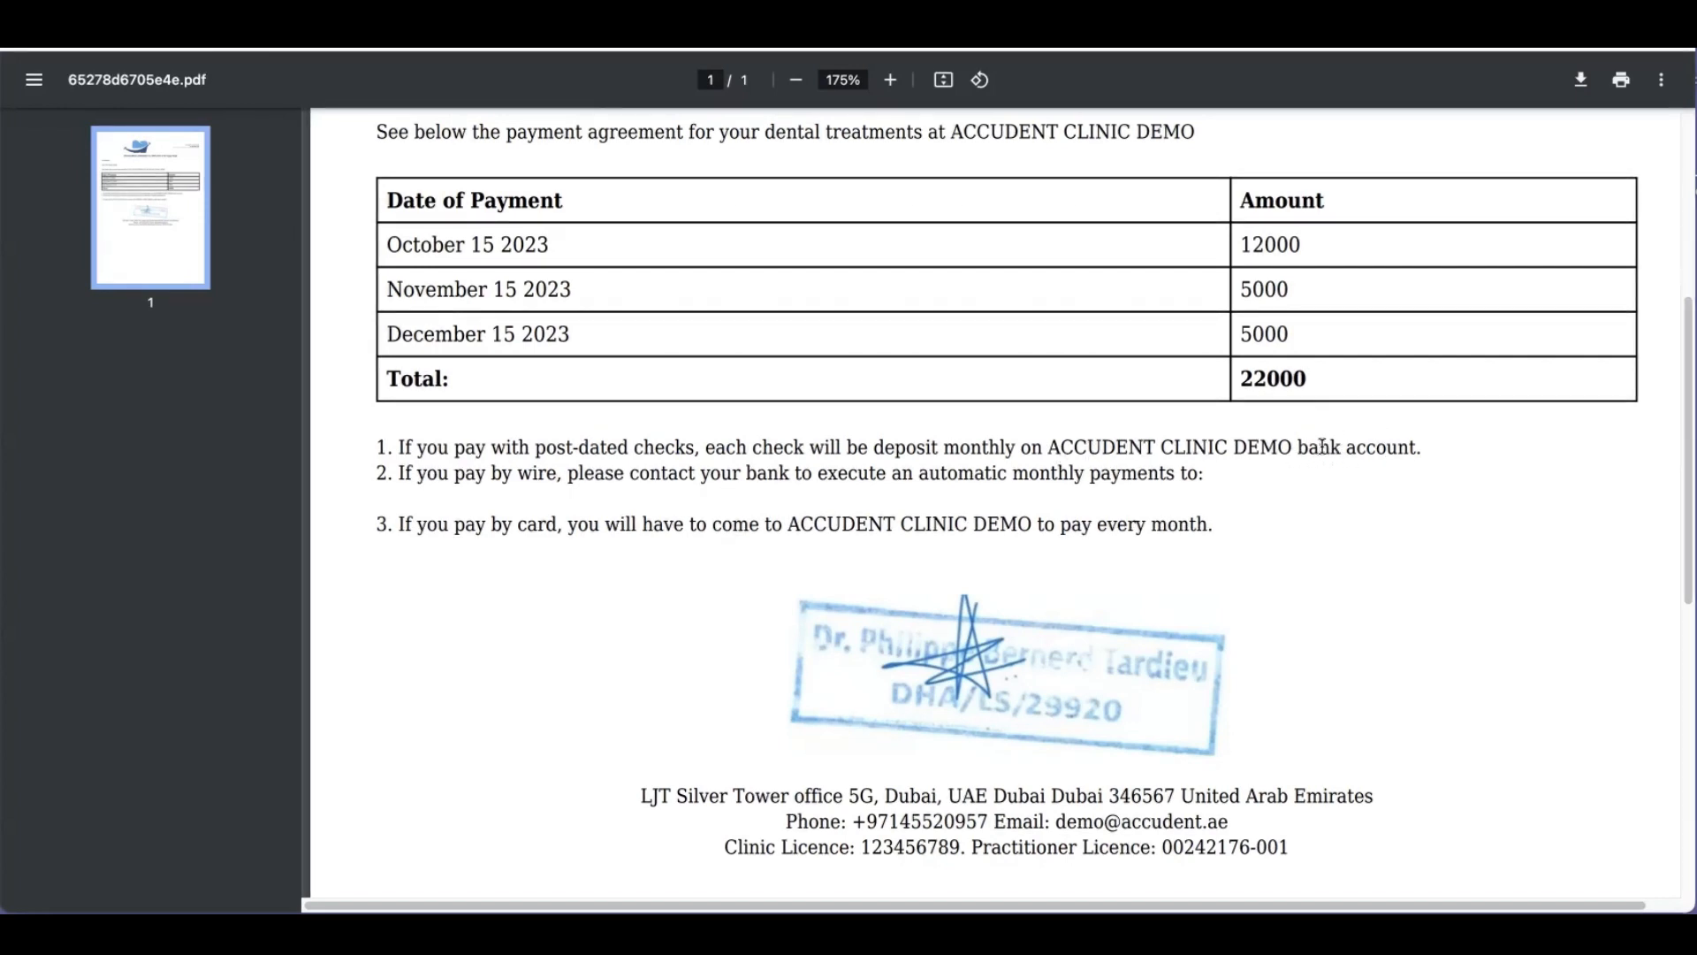
{"action": "scroll", "coordinate": [1322, 447], "scroll_direction": "up", "scroll_amount": 2}
{"action": "scroll", "coordinate": [1323, 446], "scroll_direction": "down", "scroll_amount": 2}
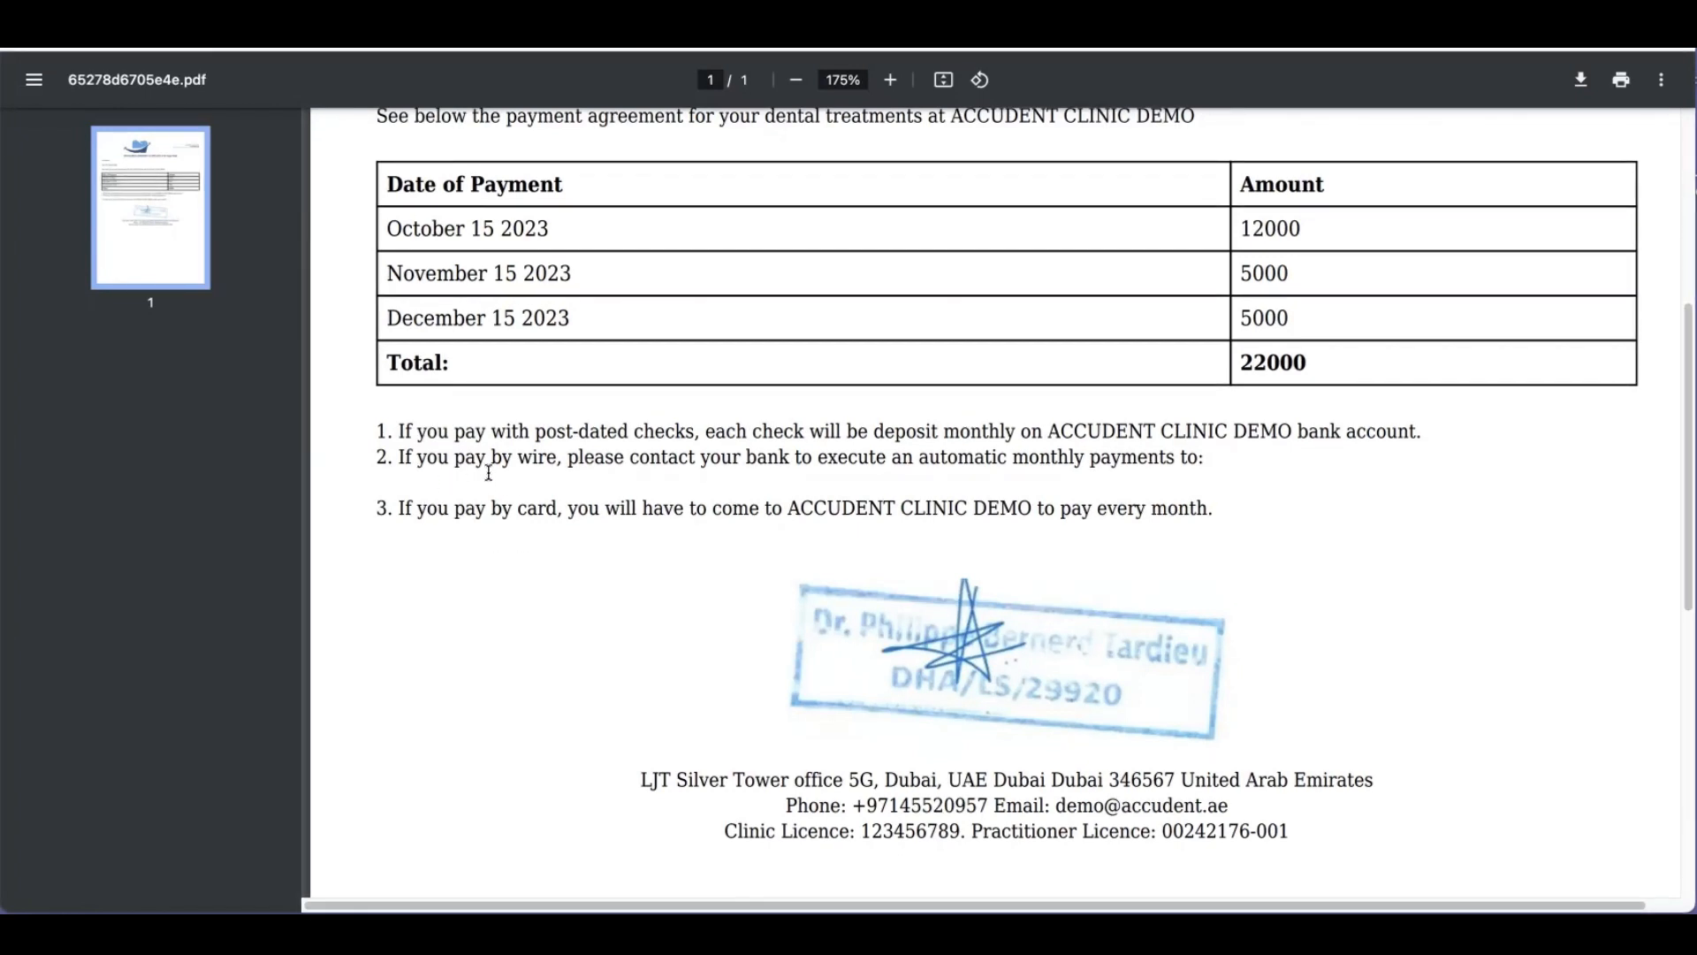
{"action": "scroll", "coordinate": [487, 473], "scroll_direction": "down", "scroll_amount": 3}
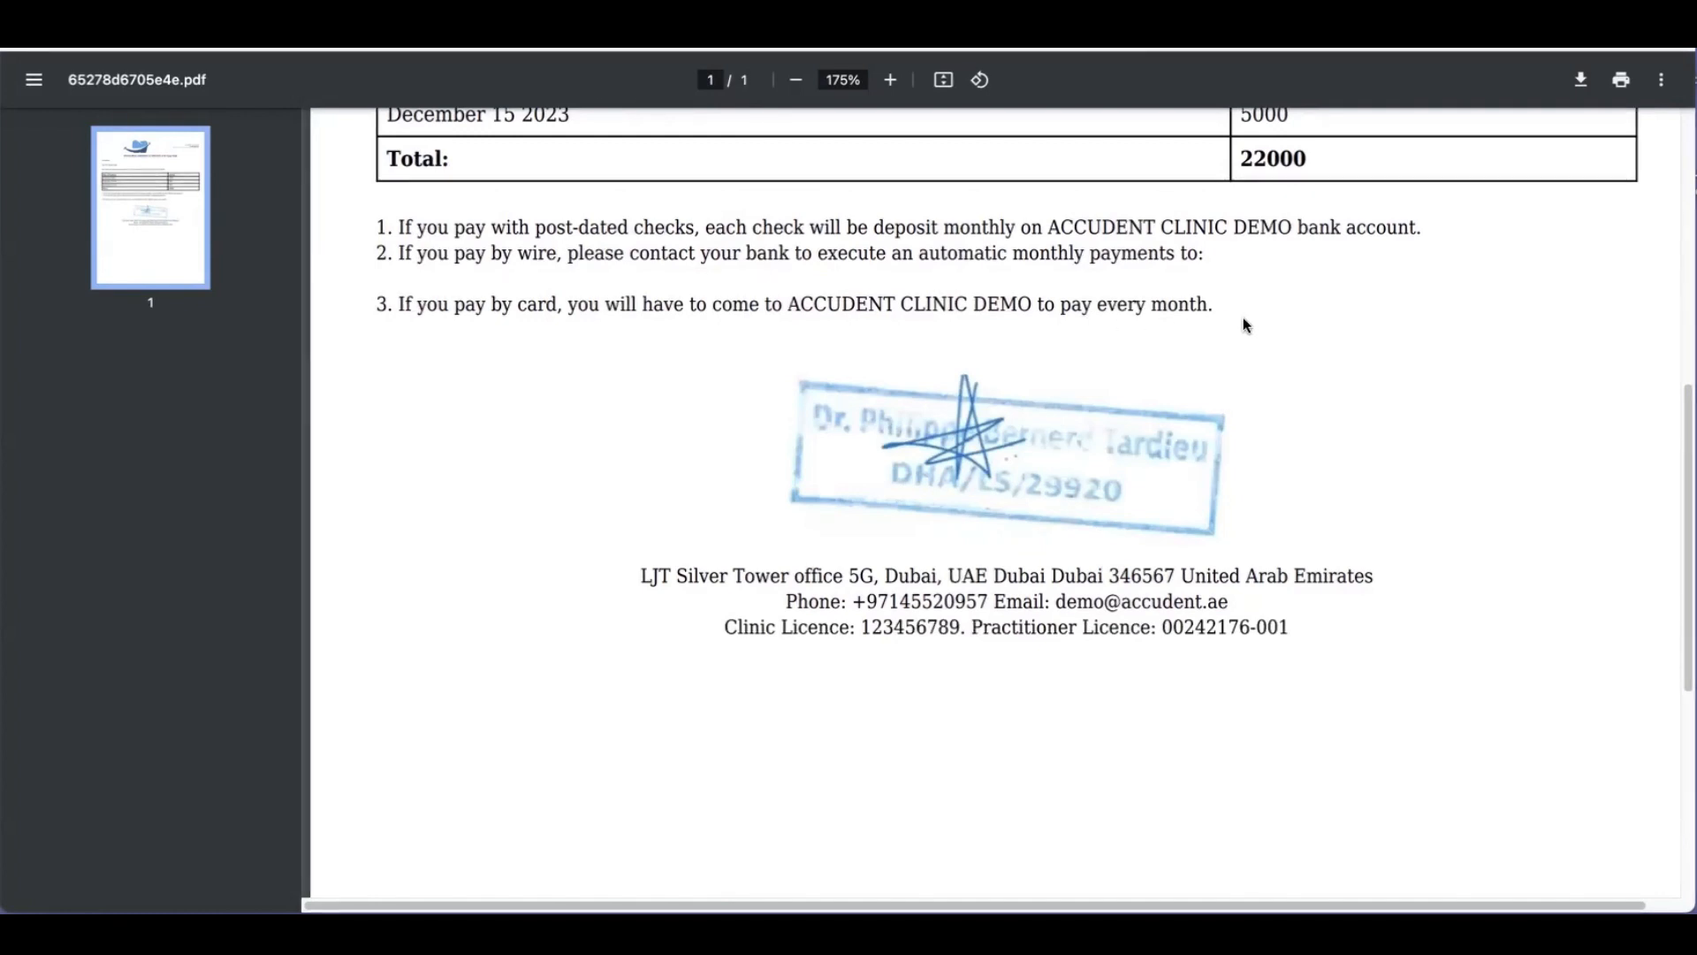
{"action": "scroll", "coordinate": [1265, 340], "scroll_direction": "down", "scroll_amount": 1}
{"action": "scroll", "coordinate": [1265, 340], "scroll_direction": "up", "scroll_amount": 2}
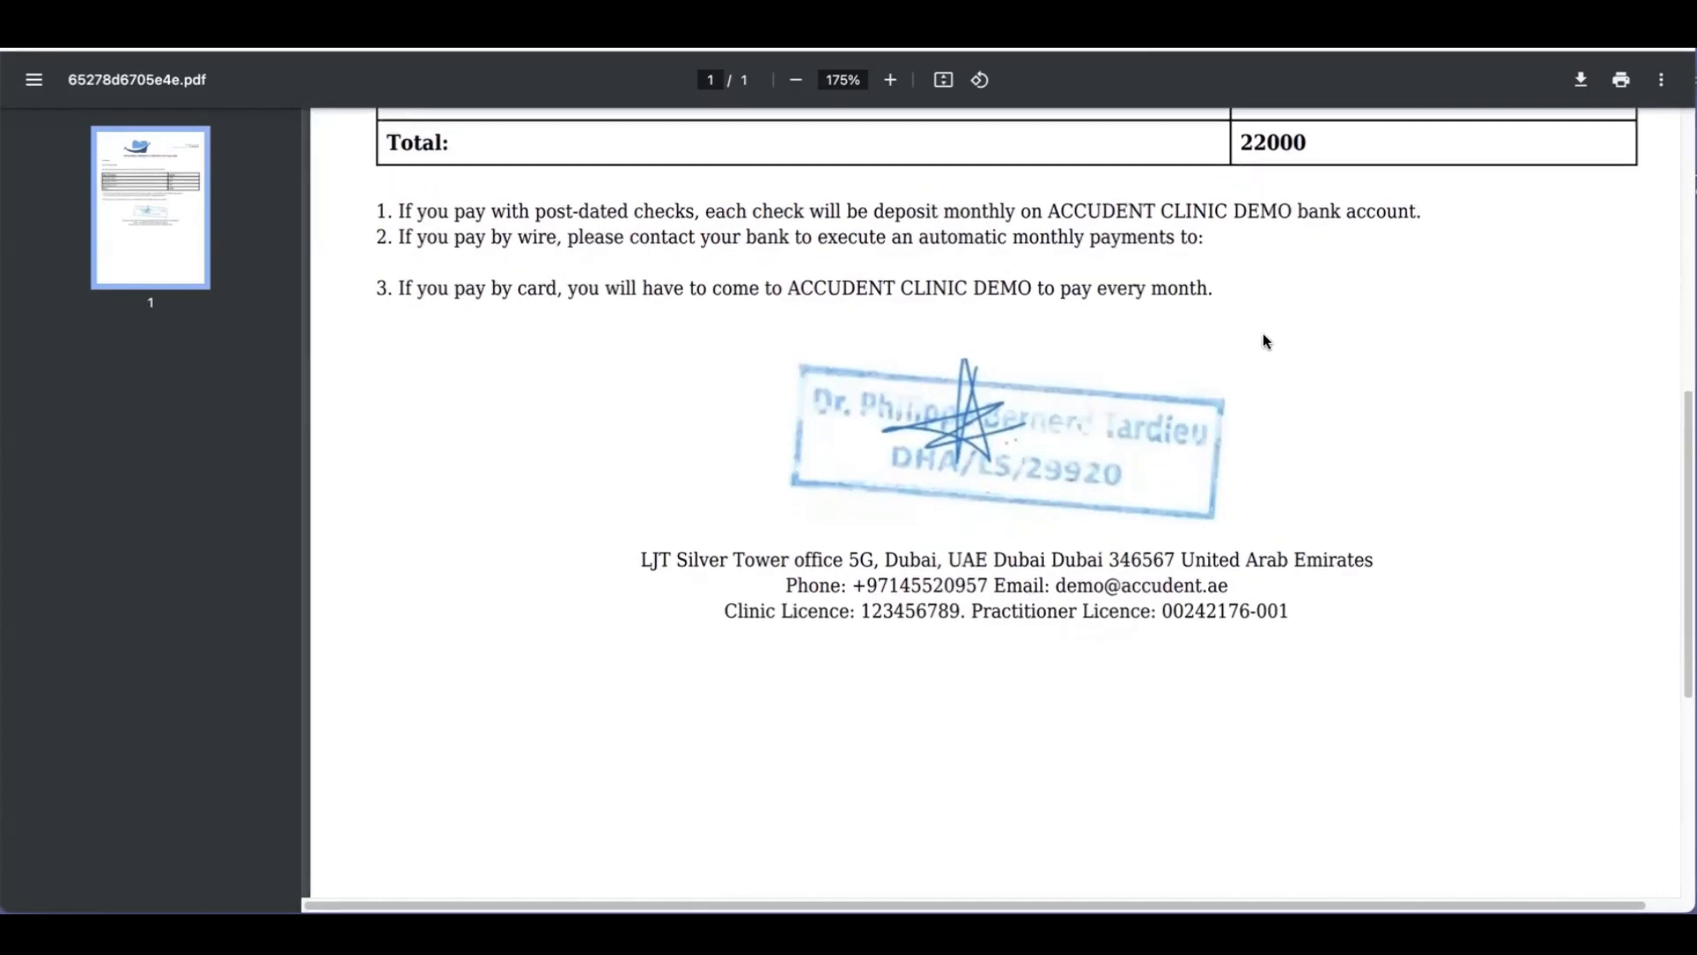
{"action": "scroll", "coordinate": [1265, 341], "scroll_direction": "up", "scroll_amount": 3}
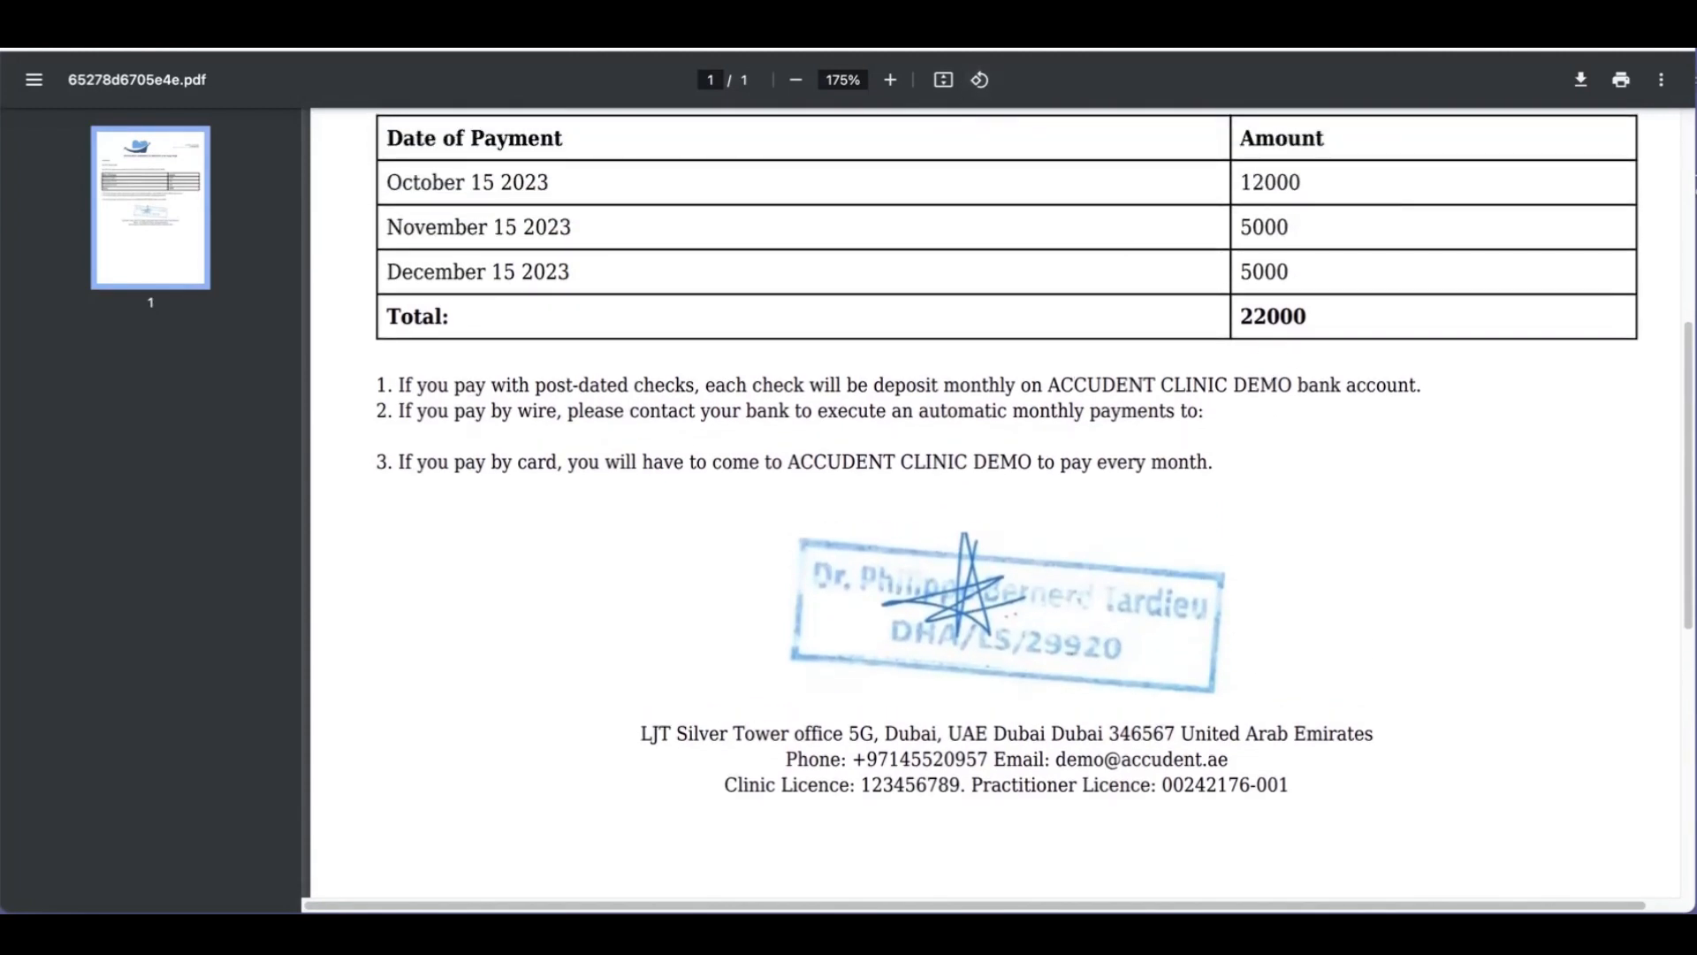
Close the agreement document and reopen the installment settings for the selected IMPLANTS procedures
{"action": "key", "text": "super+w"}
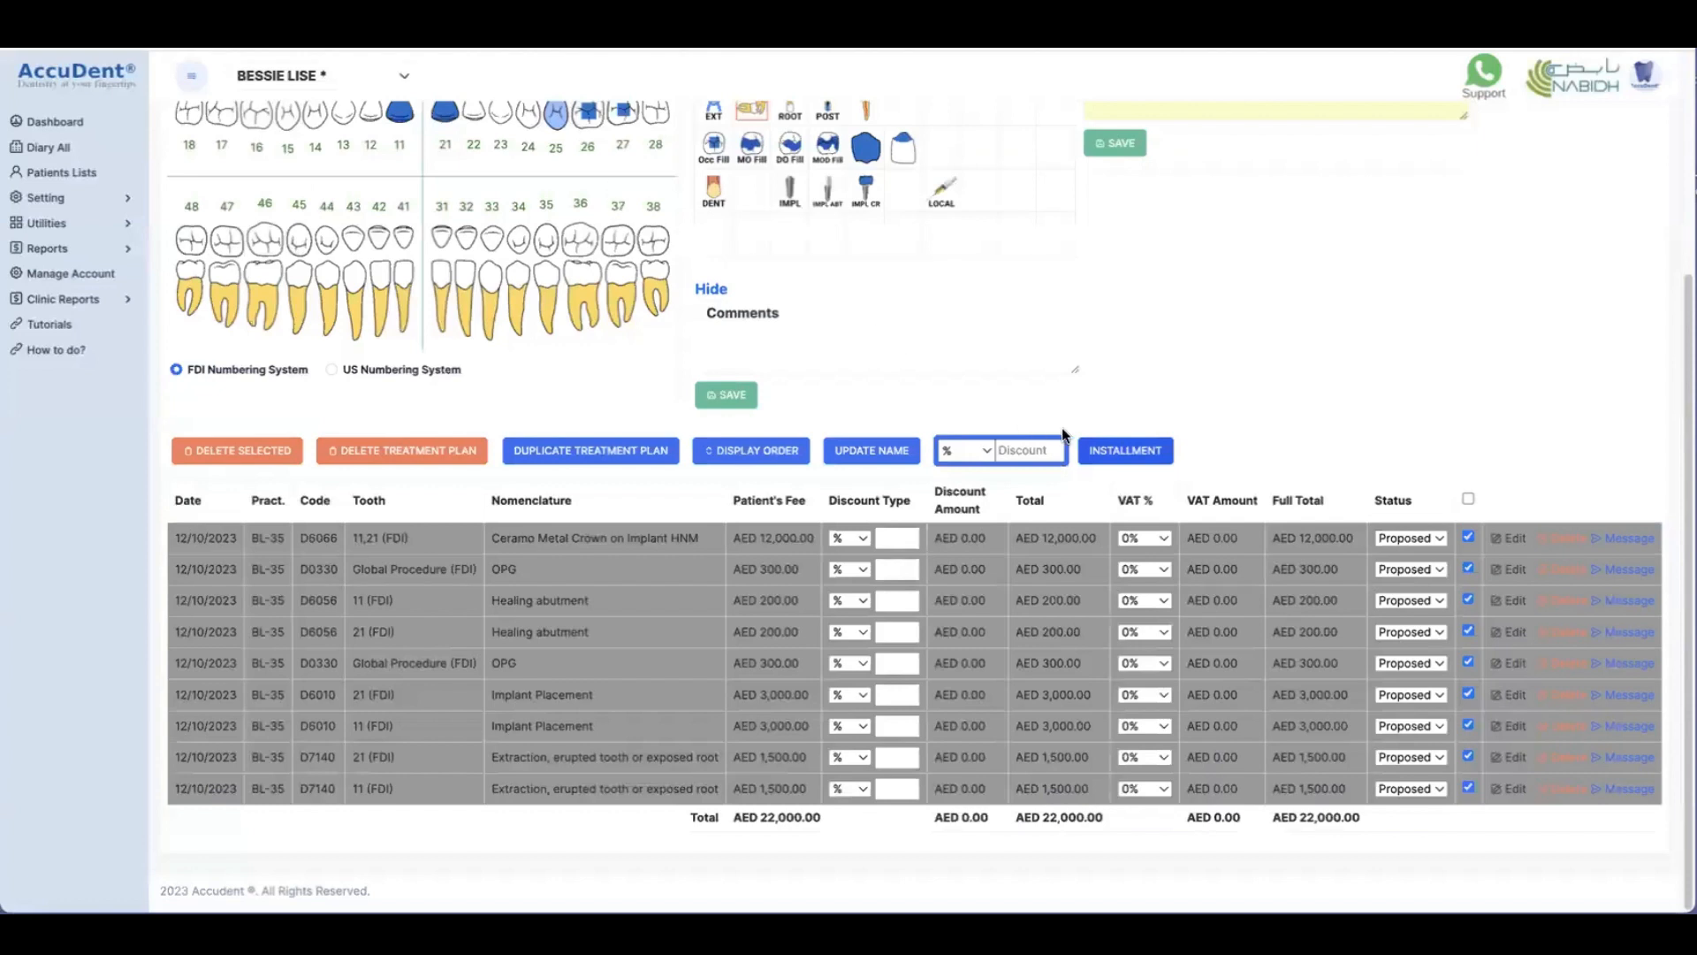
{"action": "left_click", "coordinate": [1114, 456]}
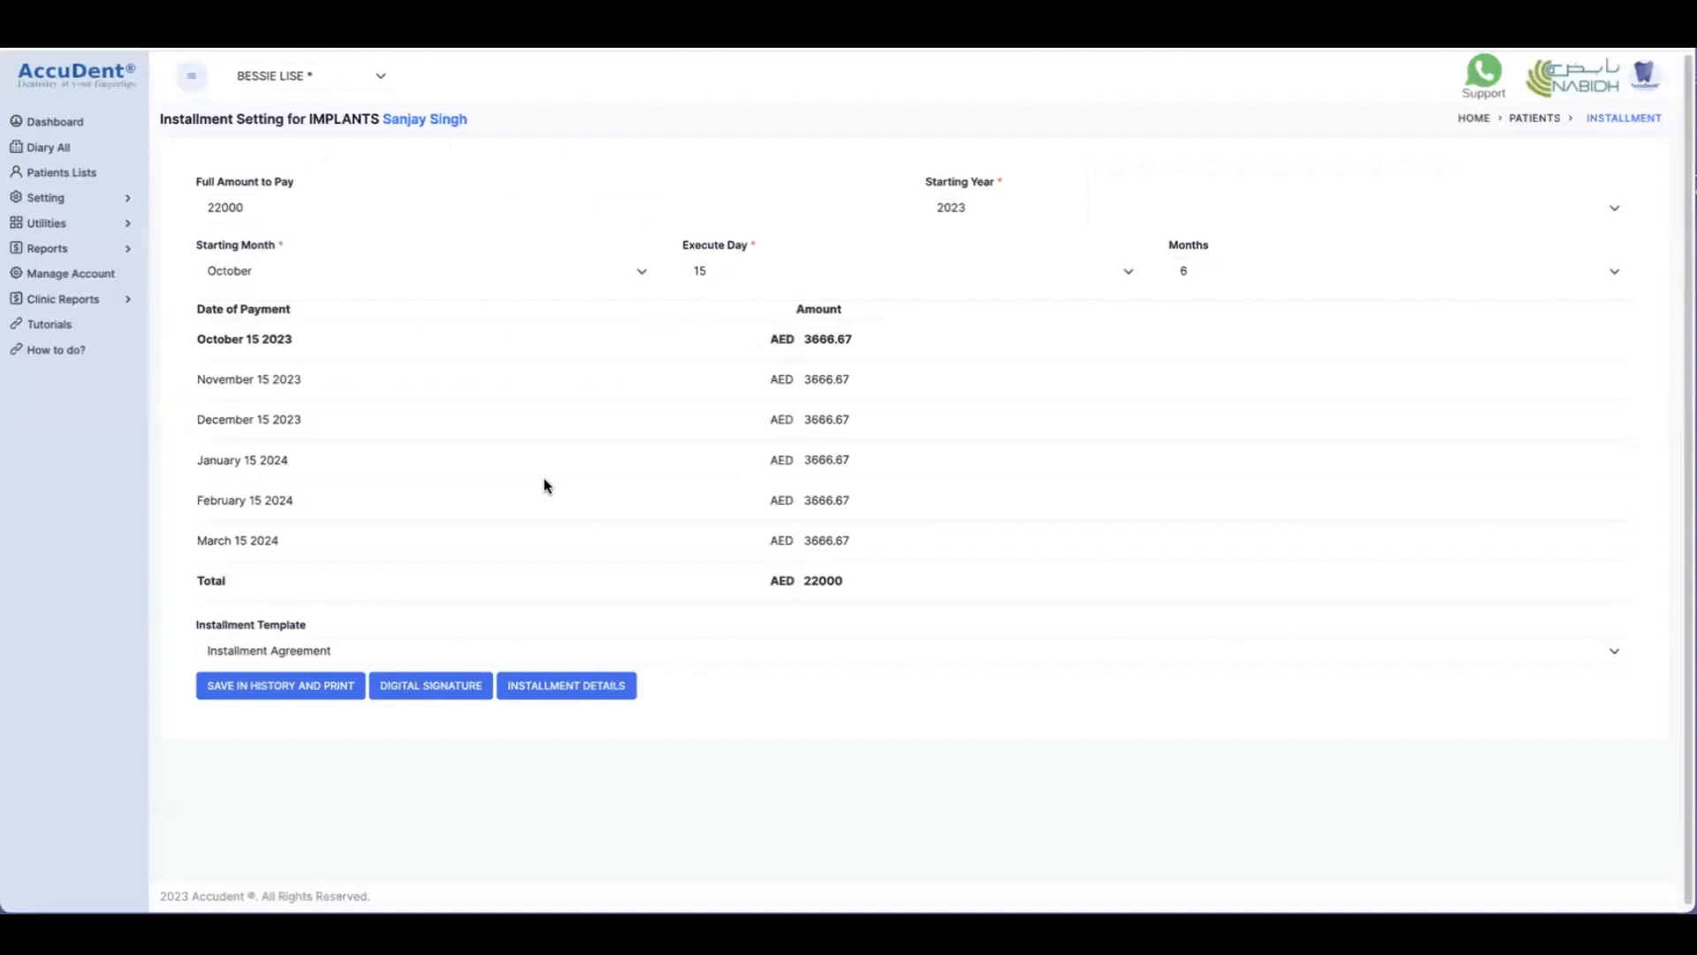
Change the IMPLANTS installment plan to 3 months with an October 15 2023 installment of 12000, and open the installment details
{"action": "left_click", "coordinate": [1228, 270]}
{"action": "left_click", "coordinate": [1213, 210]}
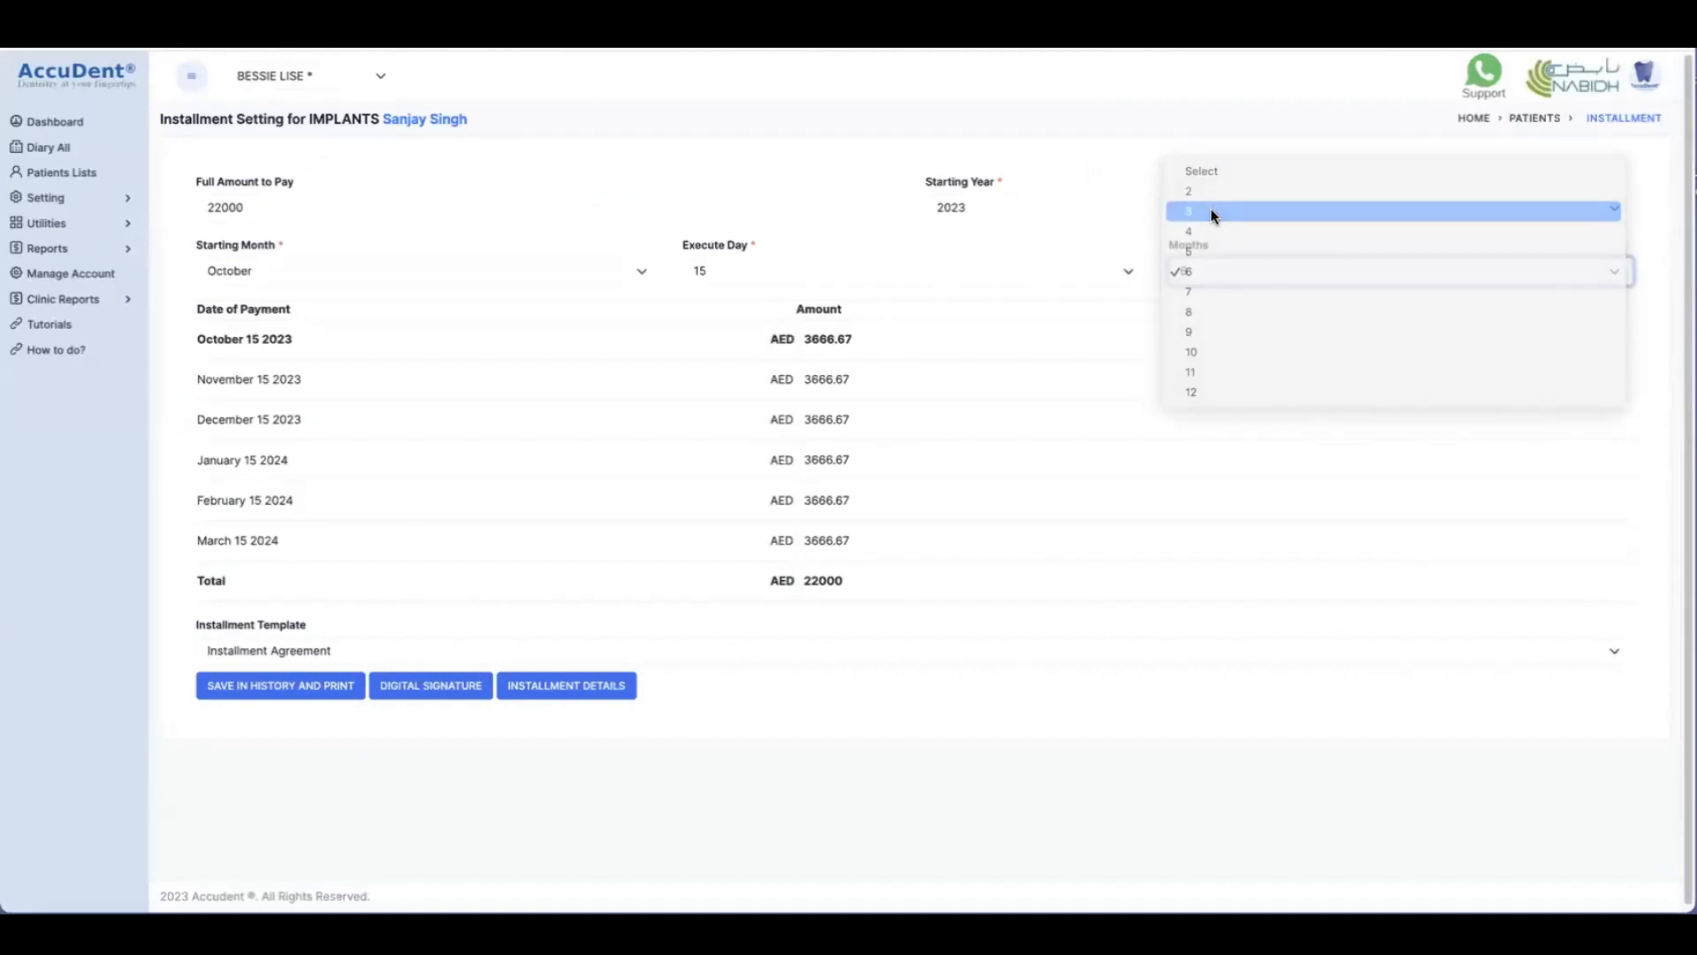
{"action": "left_click_drag", "start_coordinate": [857, 342], "coordinate": [760, 338]}
{"action": "type", "text": "1"}
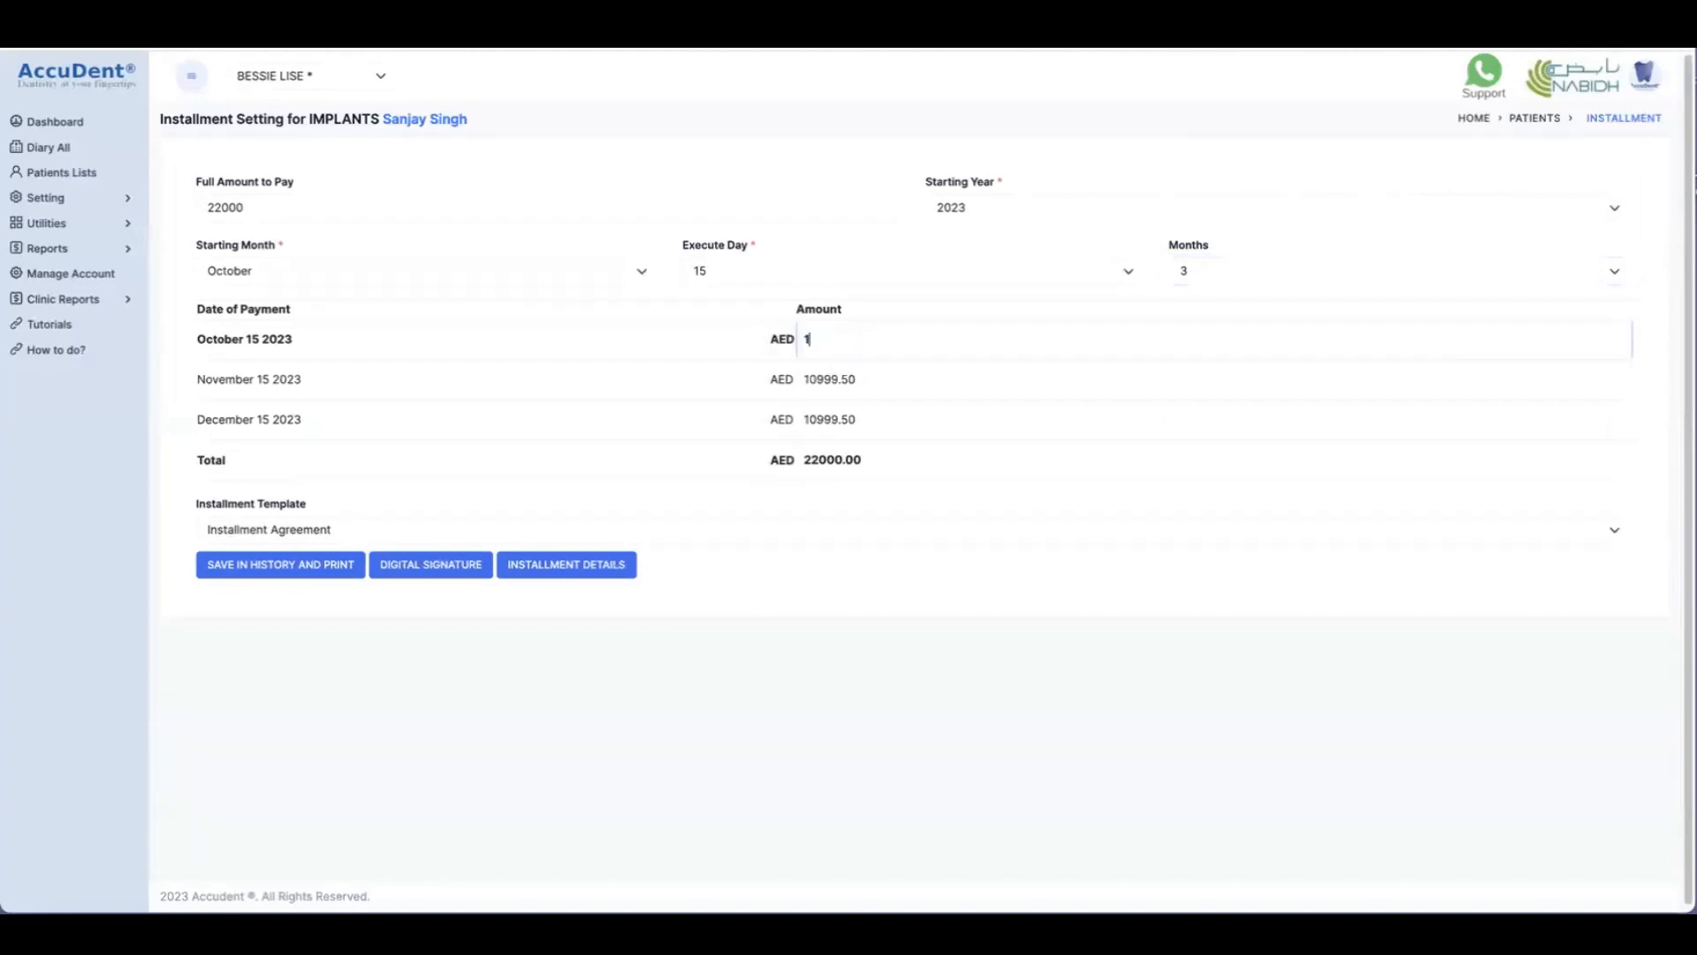
{"action": "type", "text": "0000"}
{"action": "left_click", "coordinate": [554, 567]}
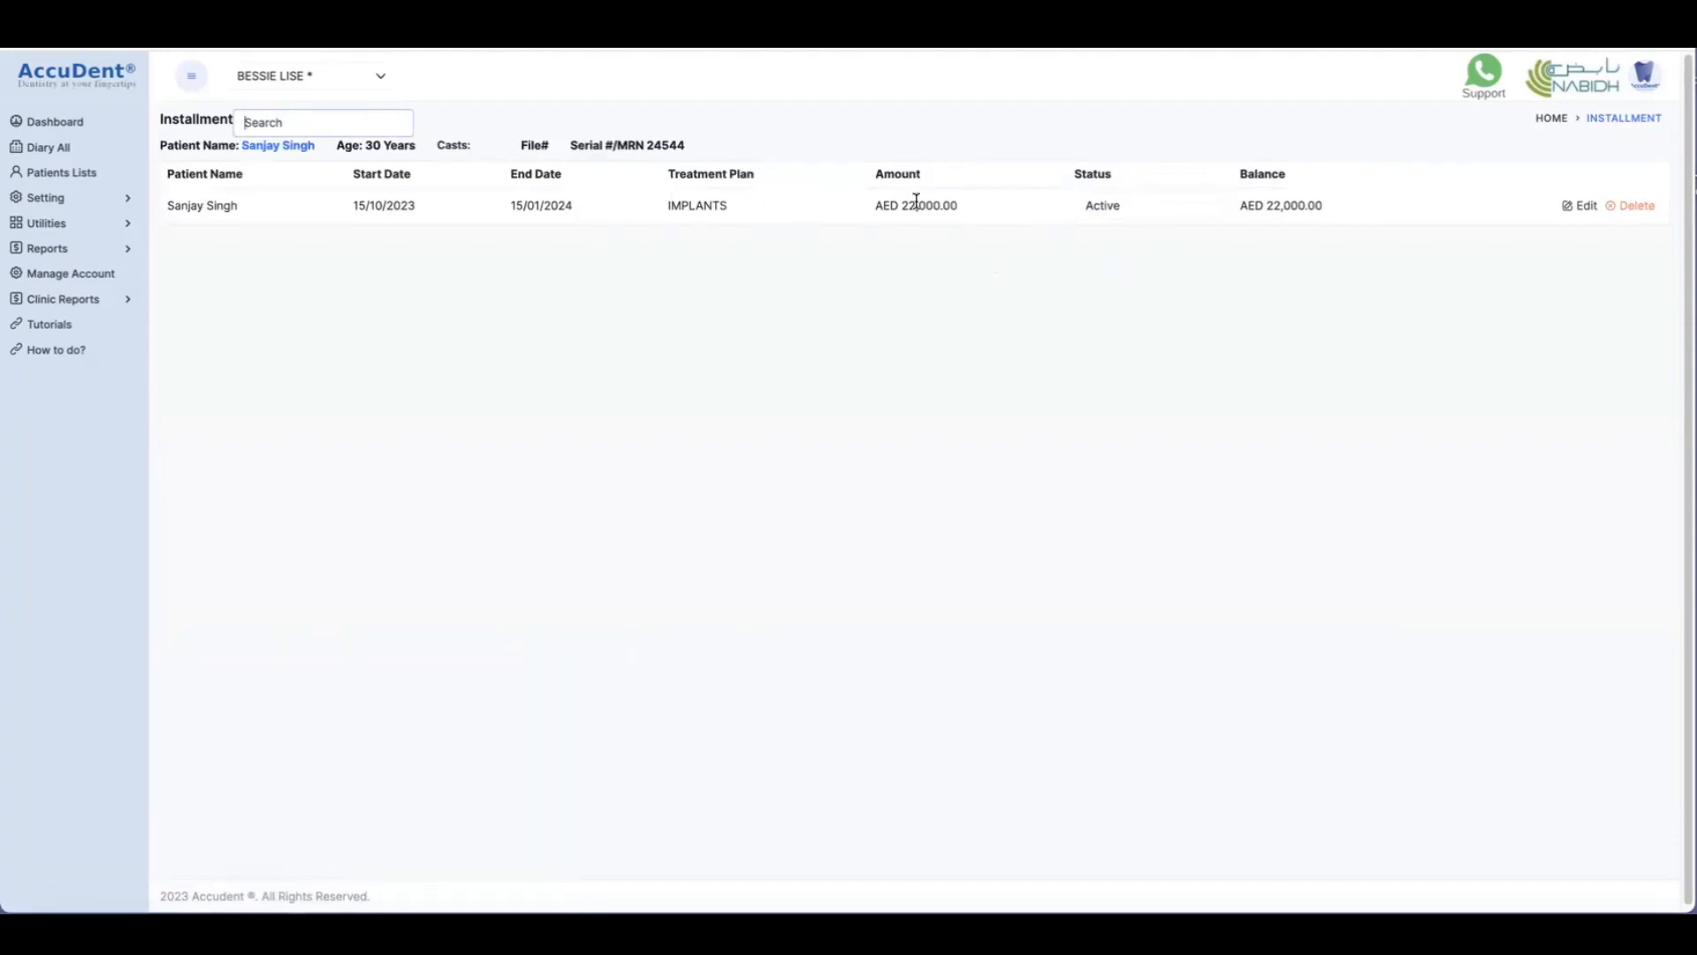
Check the IMPLANTS installment's status options, keeping Active, and reach the installment list again through the patient's payments
{"action": "left_click", "coordinate": [1133, 210]}
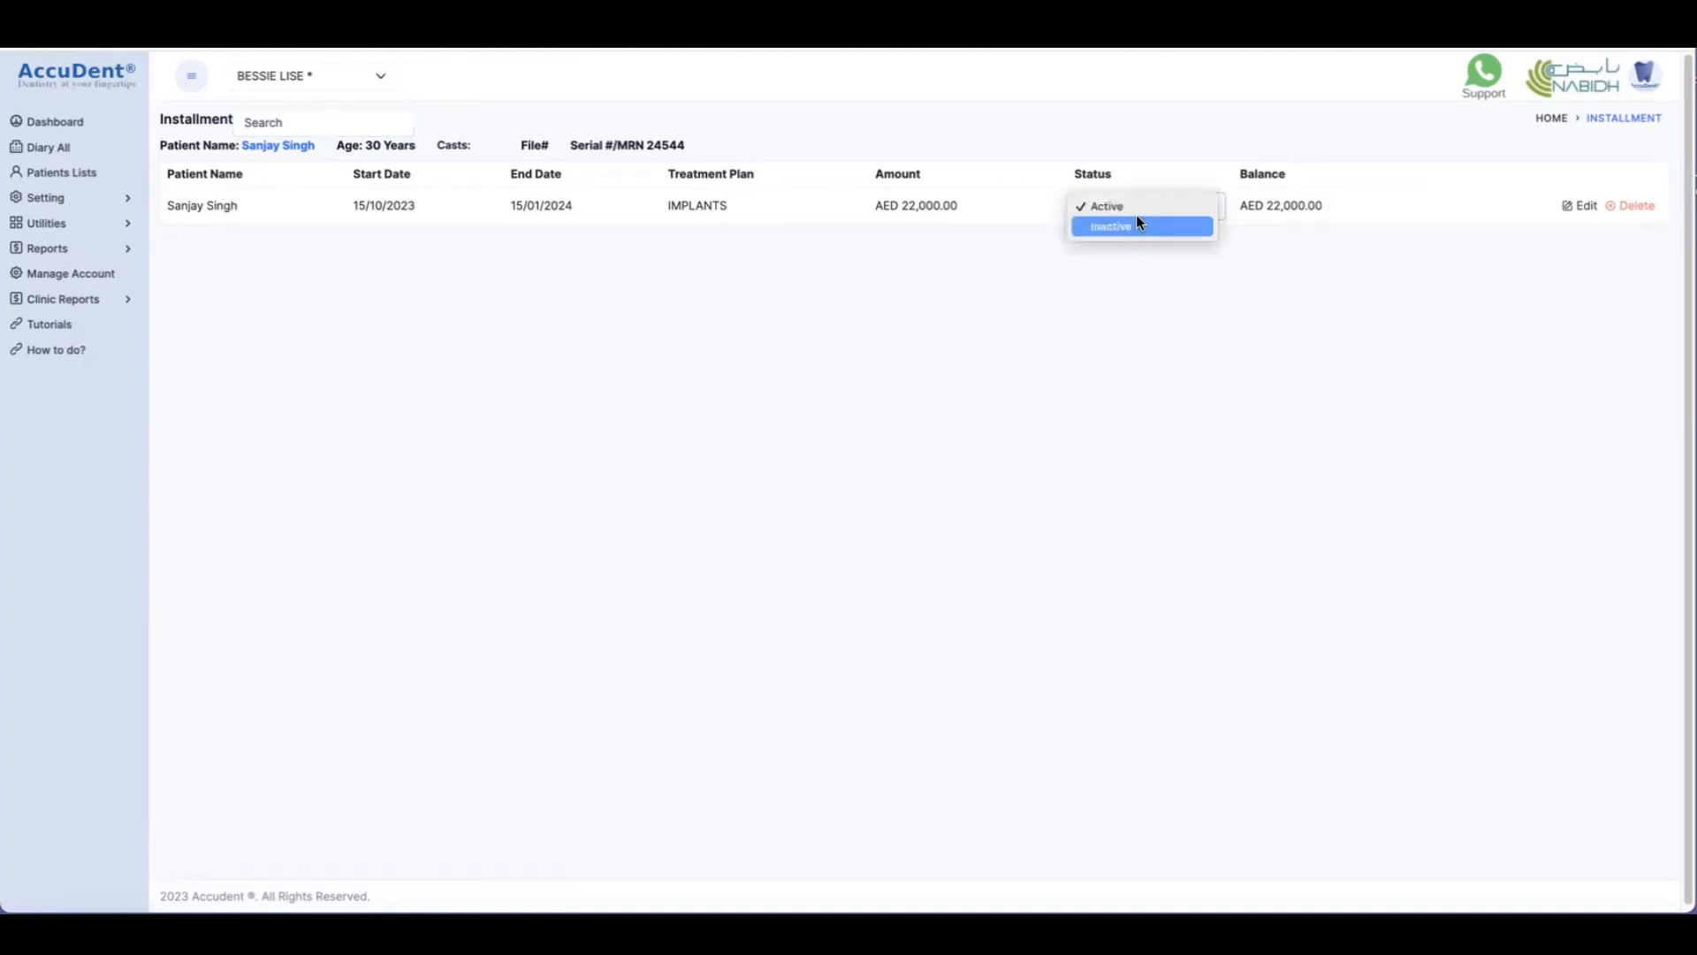
{"action": "left_click", "coordinate": [1133, 206]}
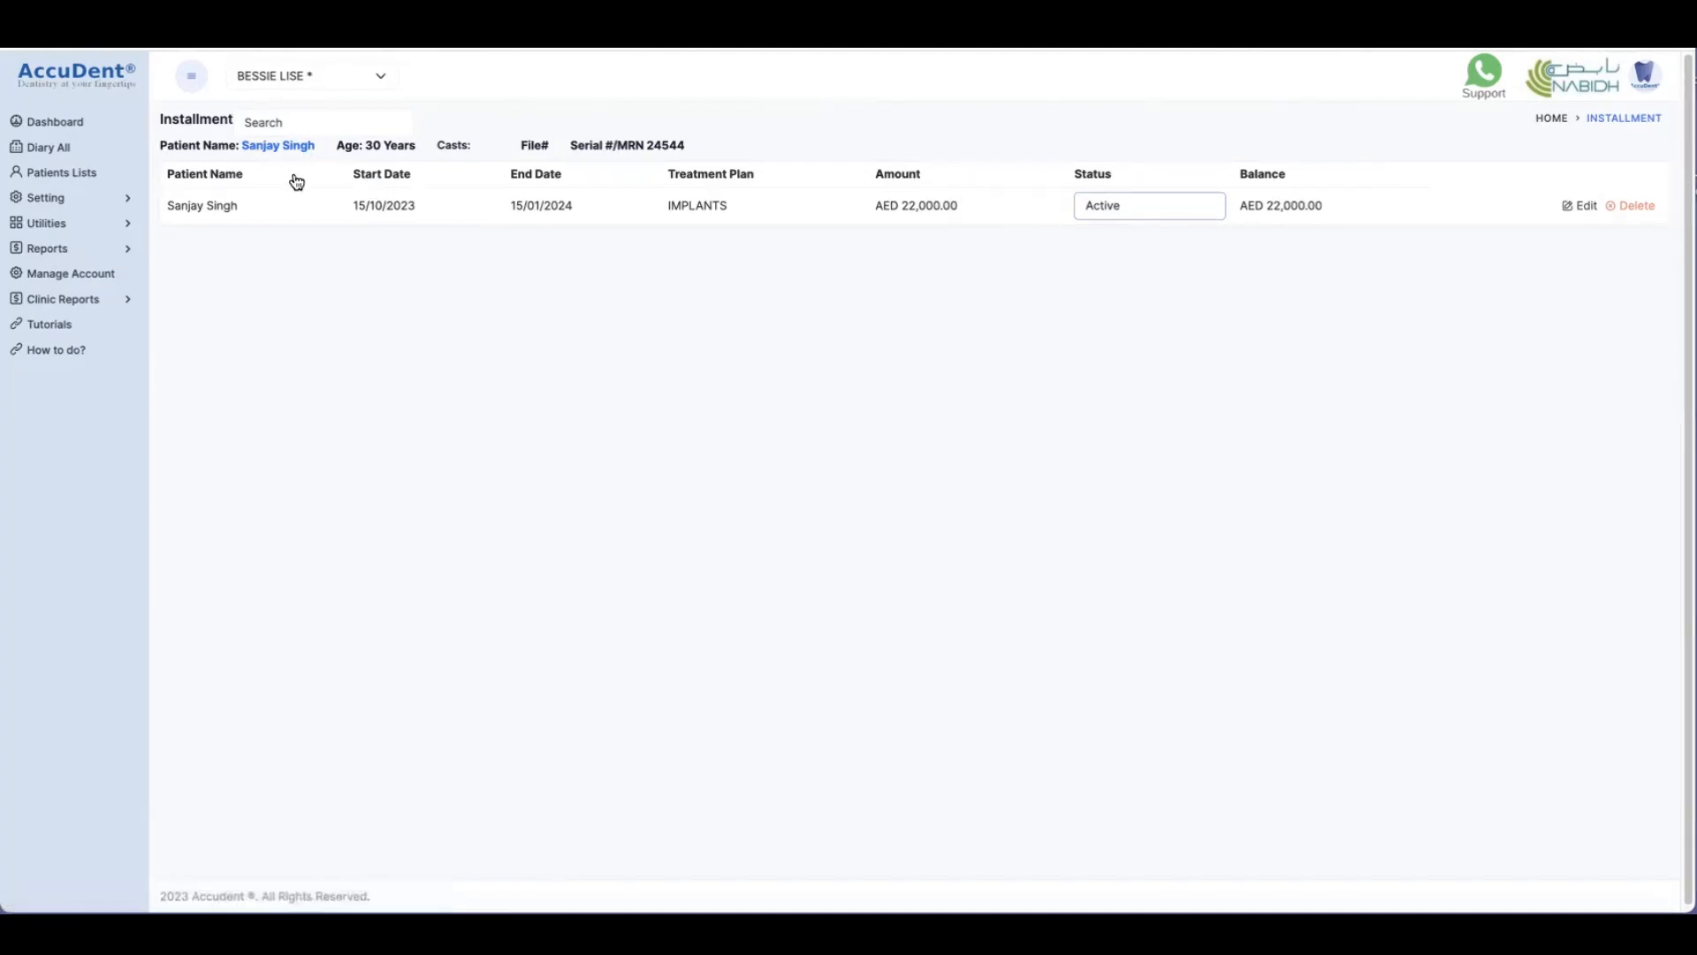
{"action": "left_click", "coordinate": [297, 146]}
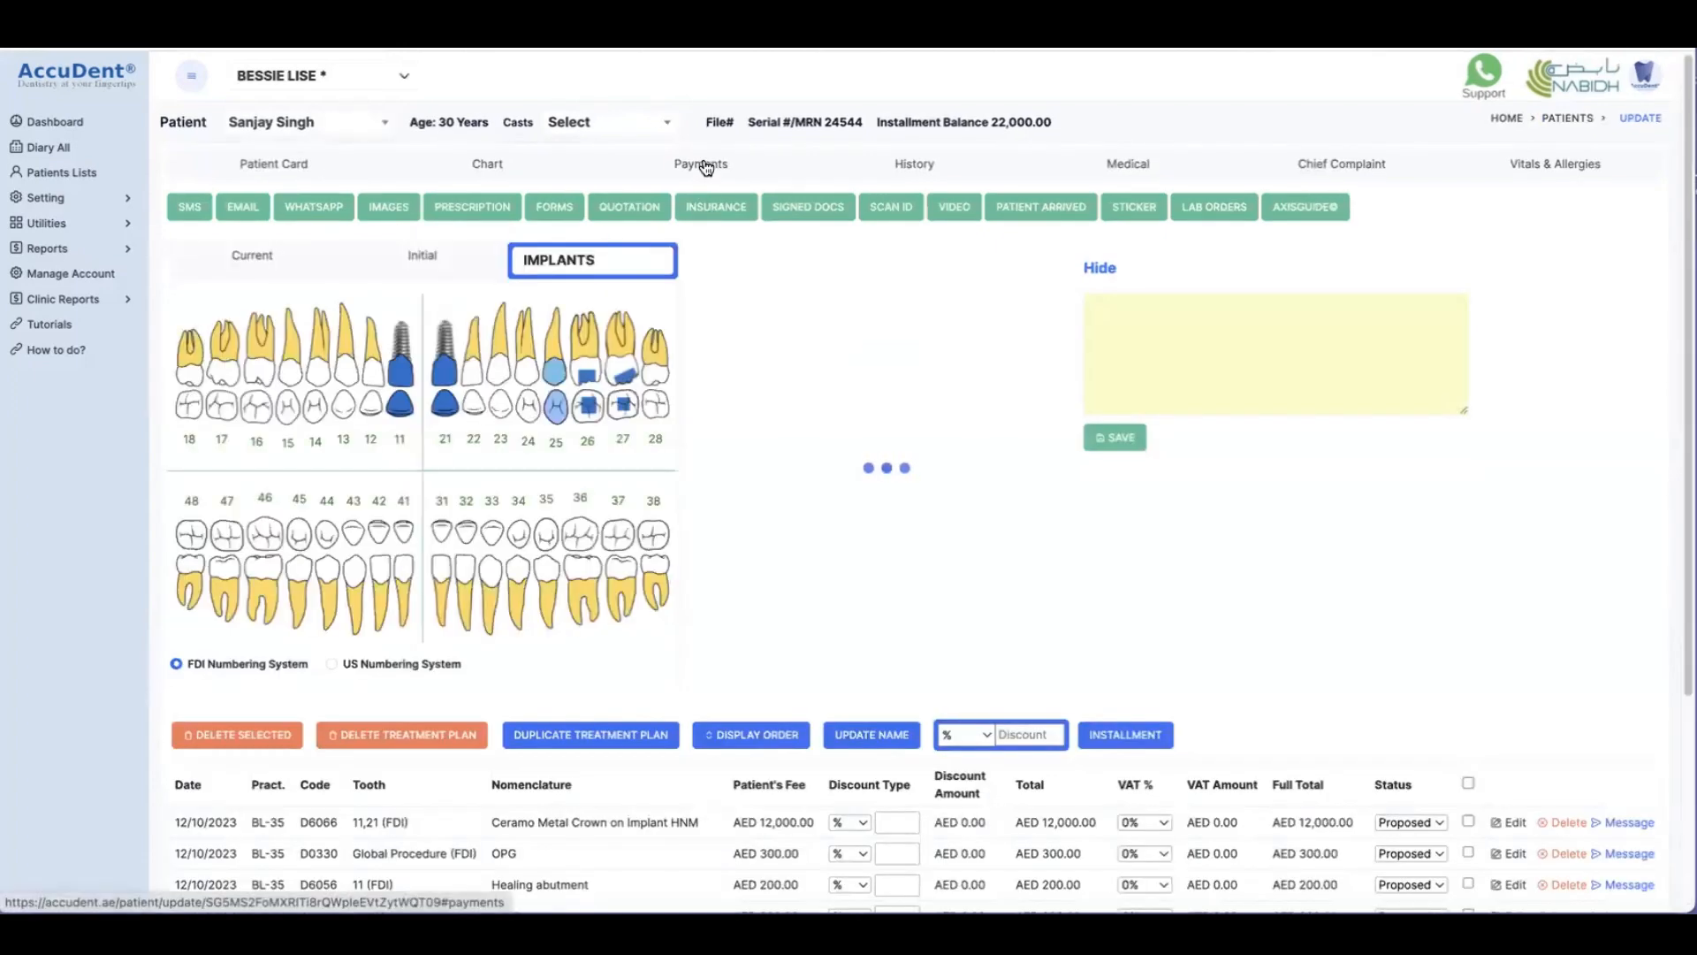
{"action": "left_click", "coordinate": [706, 168]}
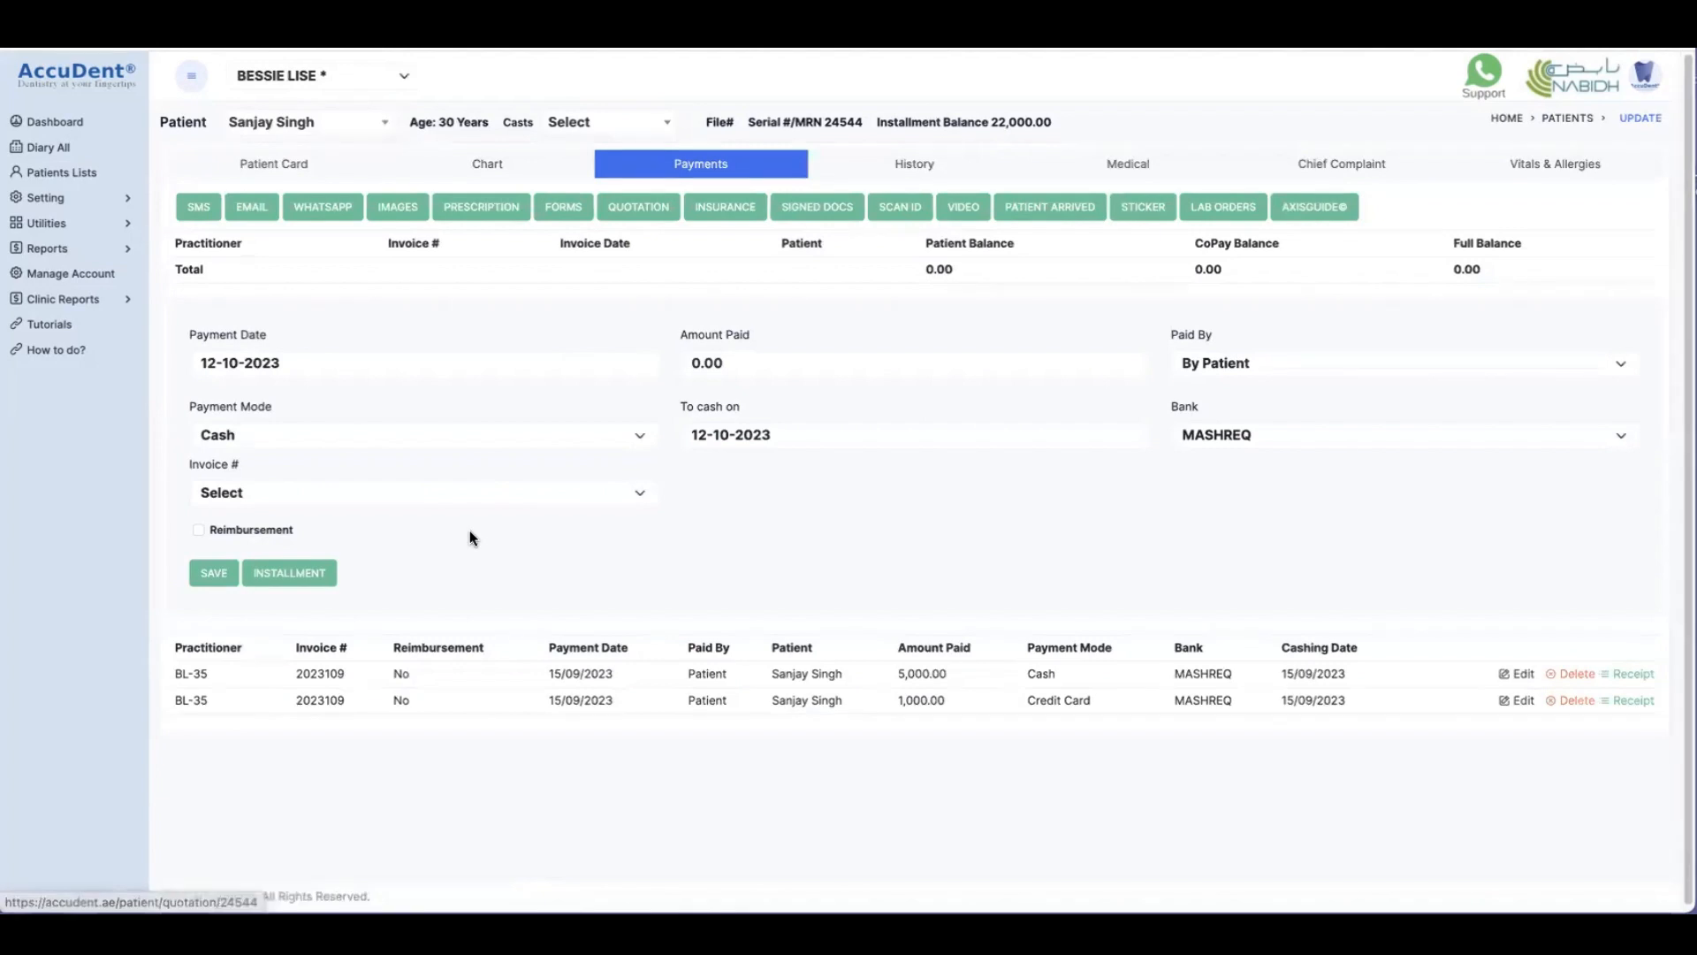
{"action": "left_click", "coordinate": [281, 576]}
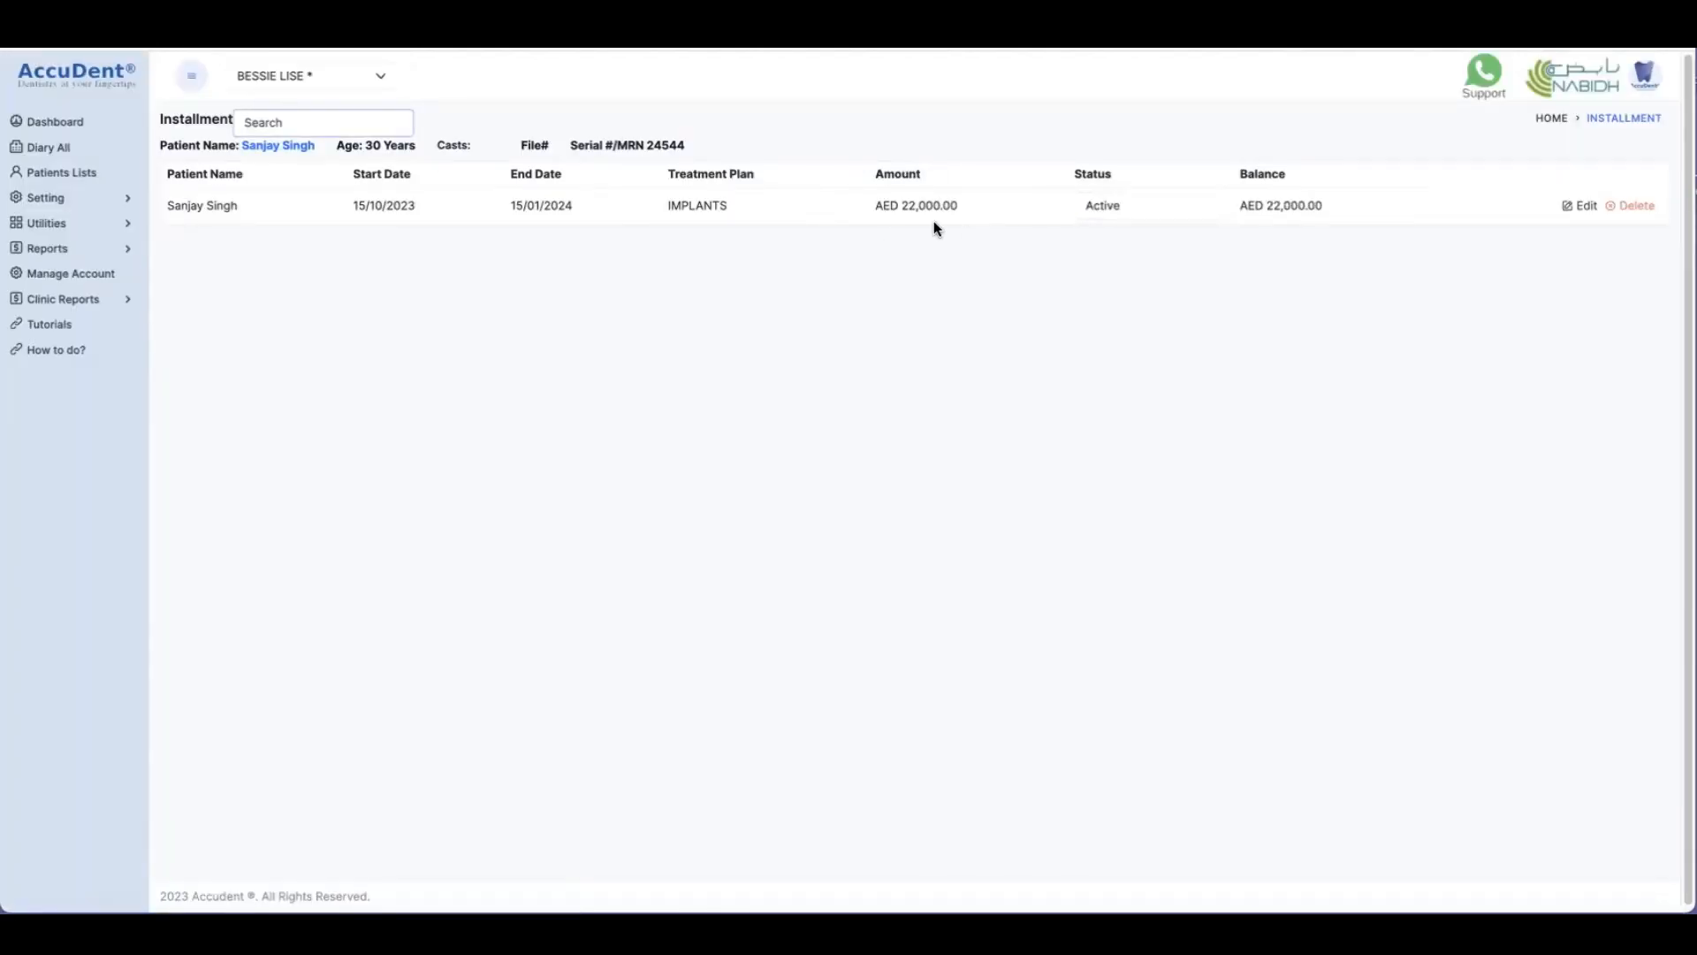
Record 12000 as the paid amount for the October 15 2023 installment and save the matching cash payment
{"action": "left_click", "coordinate": [1586, 206]}
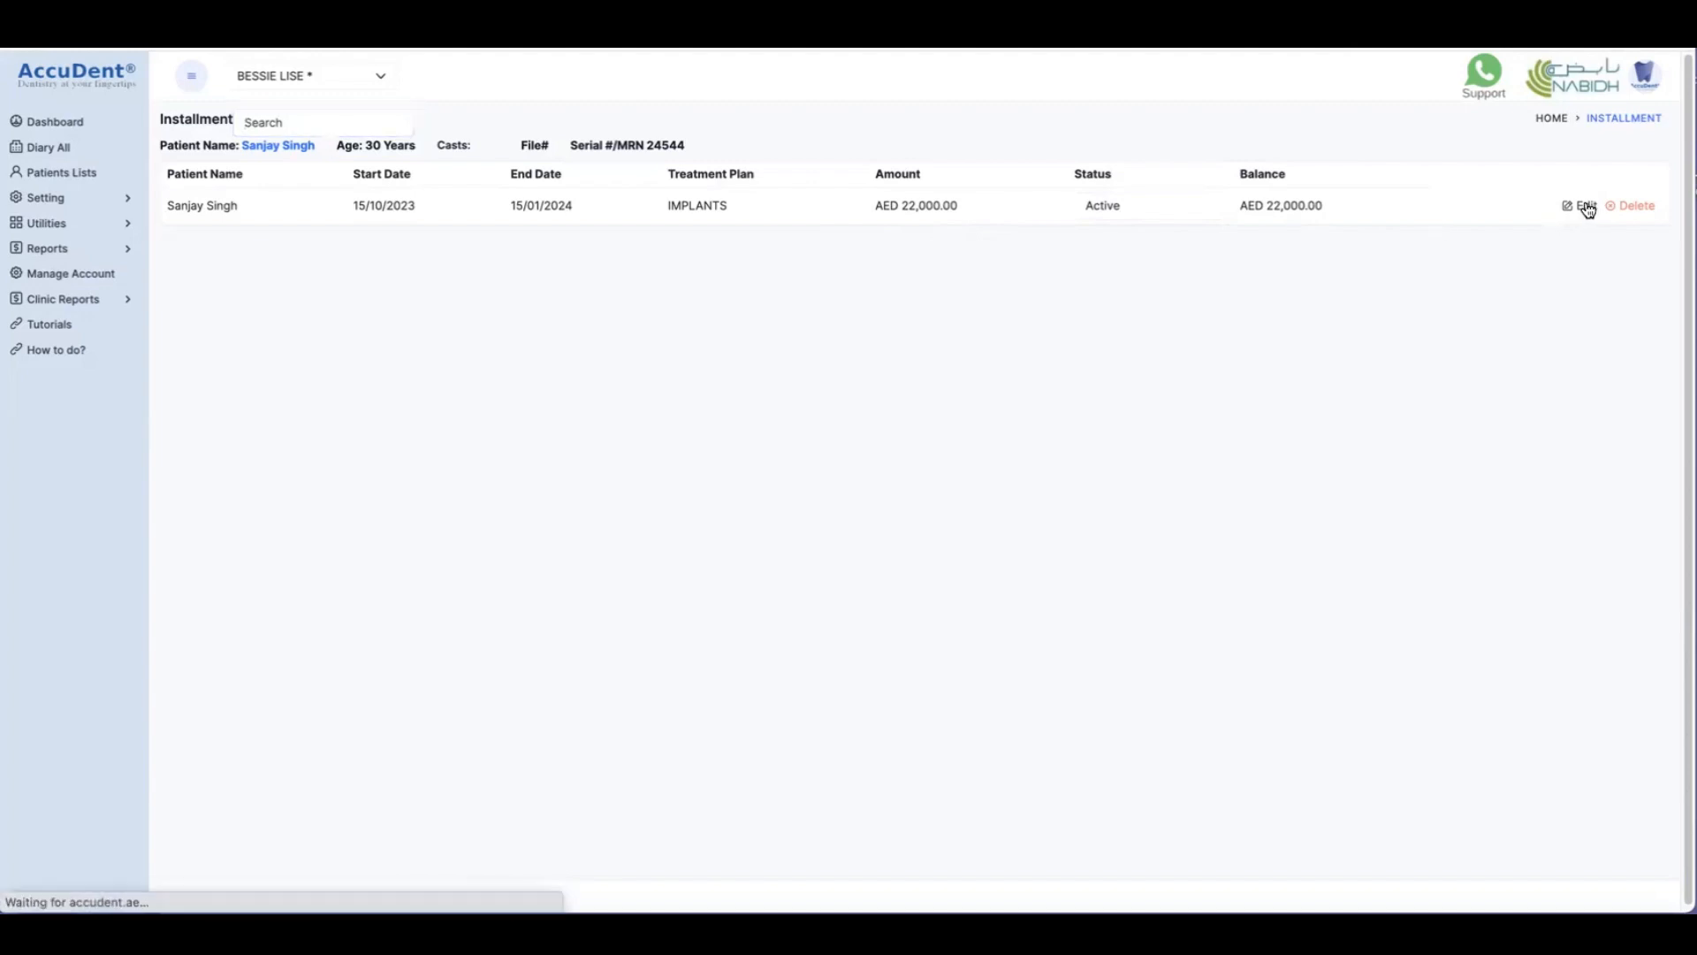
{"action": "left_click", "coordinate": [1105, 366]}
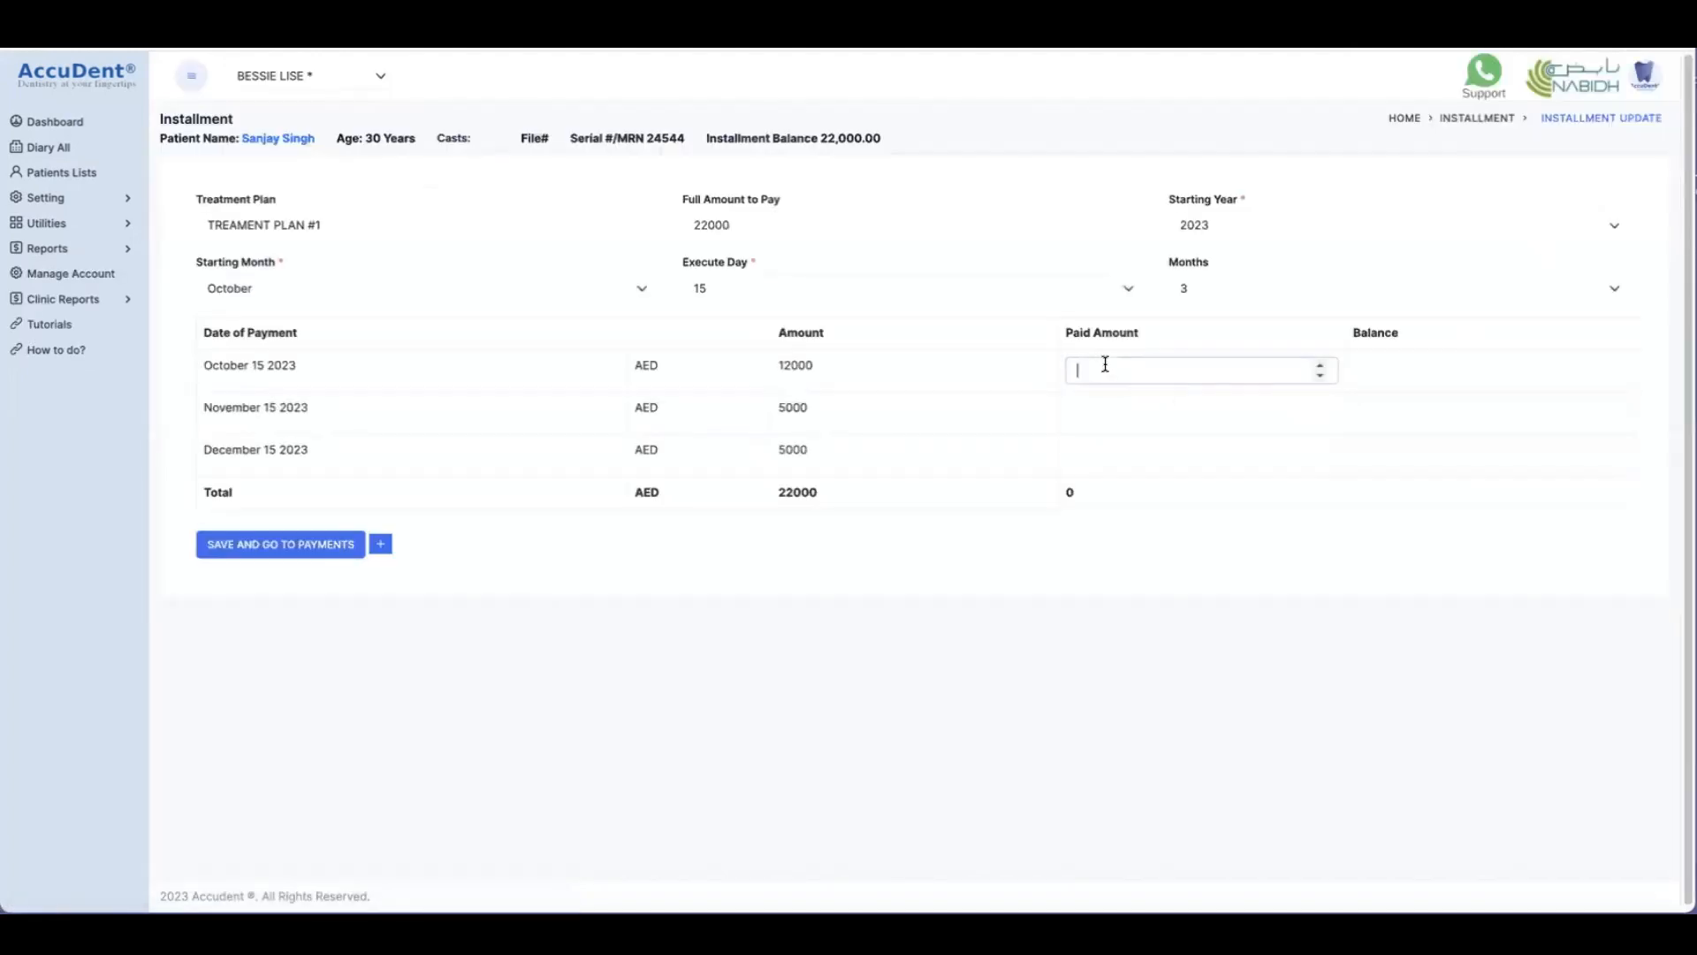
{"action": "type", "text": "12000"}
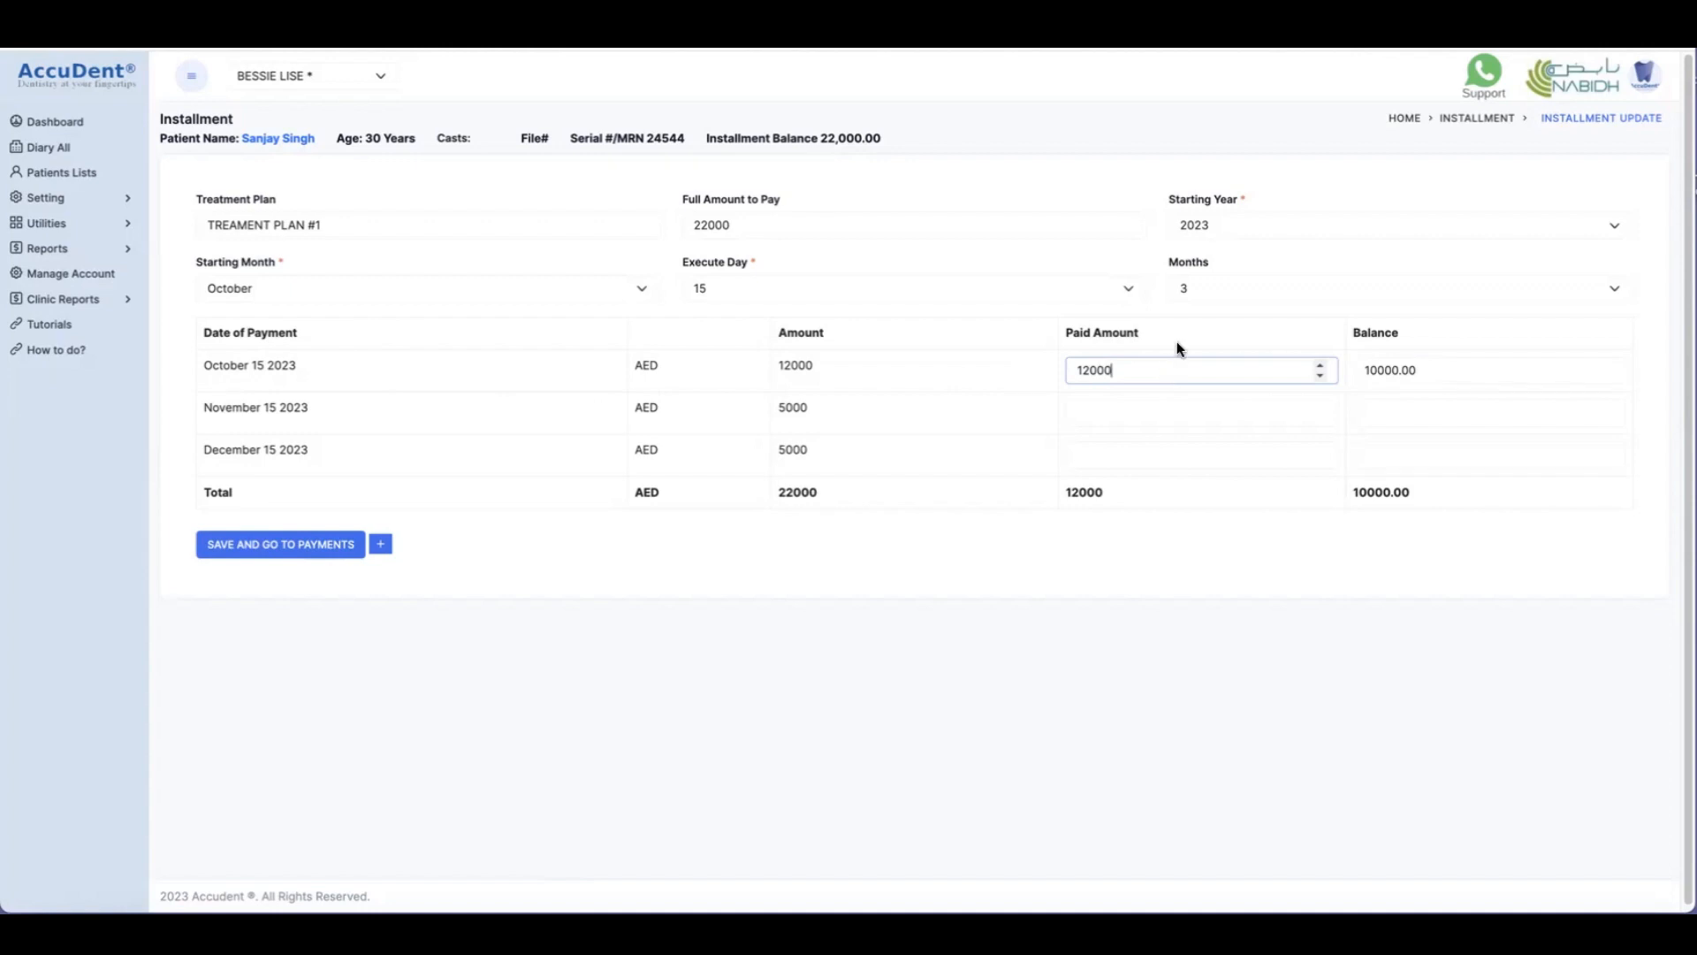
{"action": "left_click", "coordinate": [309, 547]}
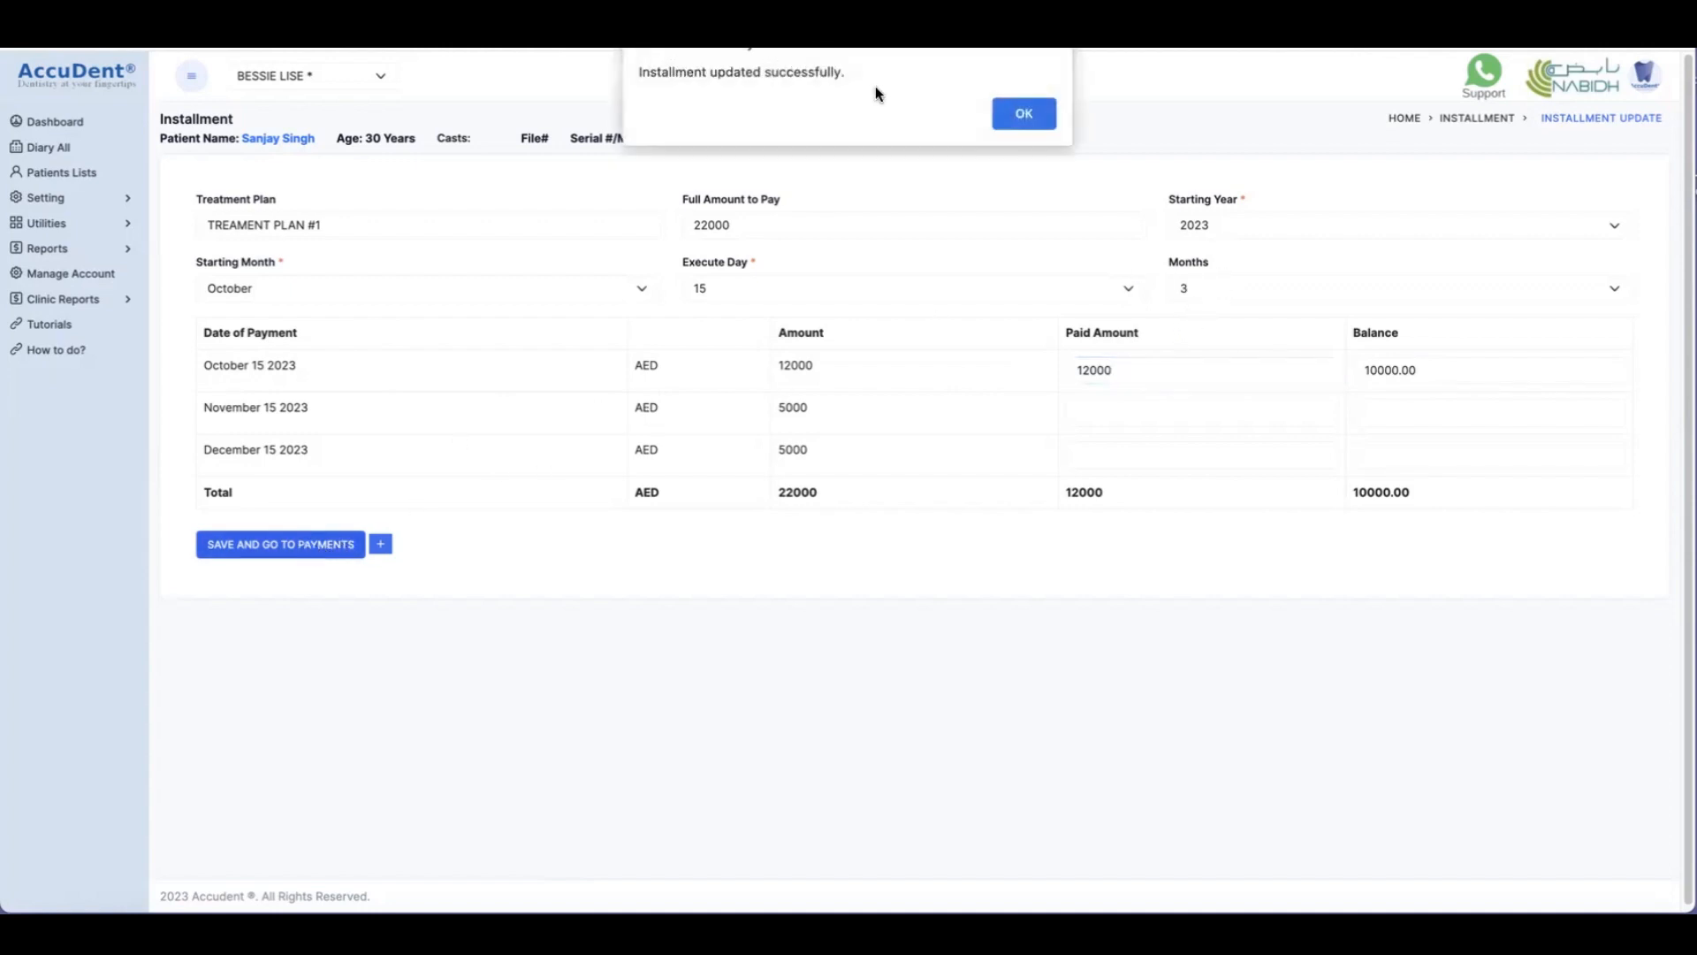
{"action": "left_click", "coordinate": [1023, 114]}
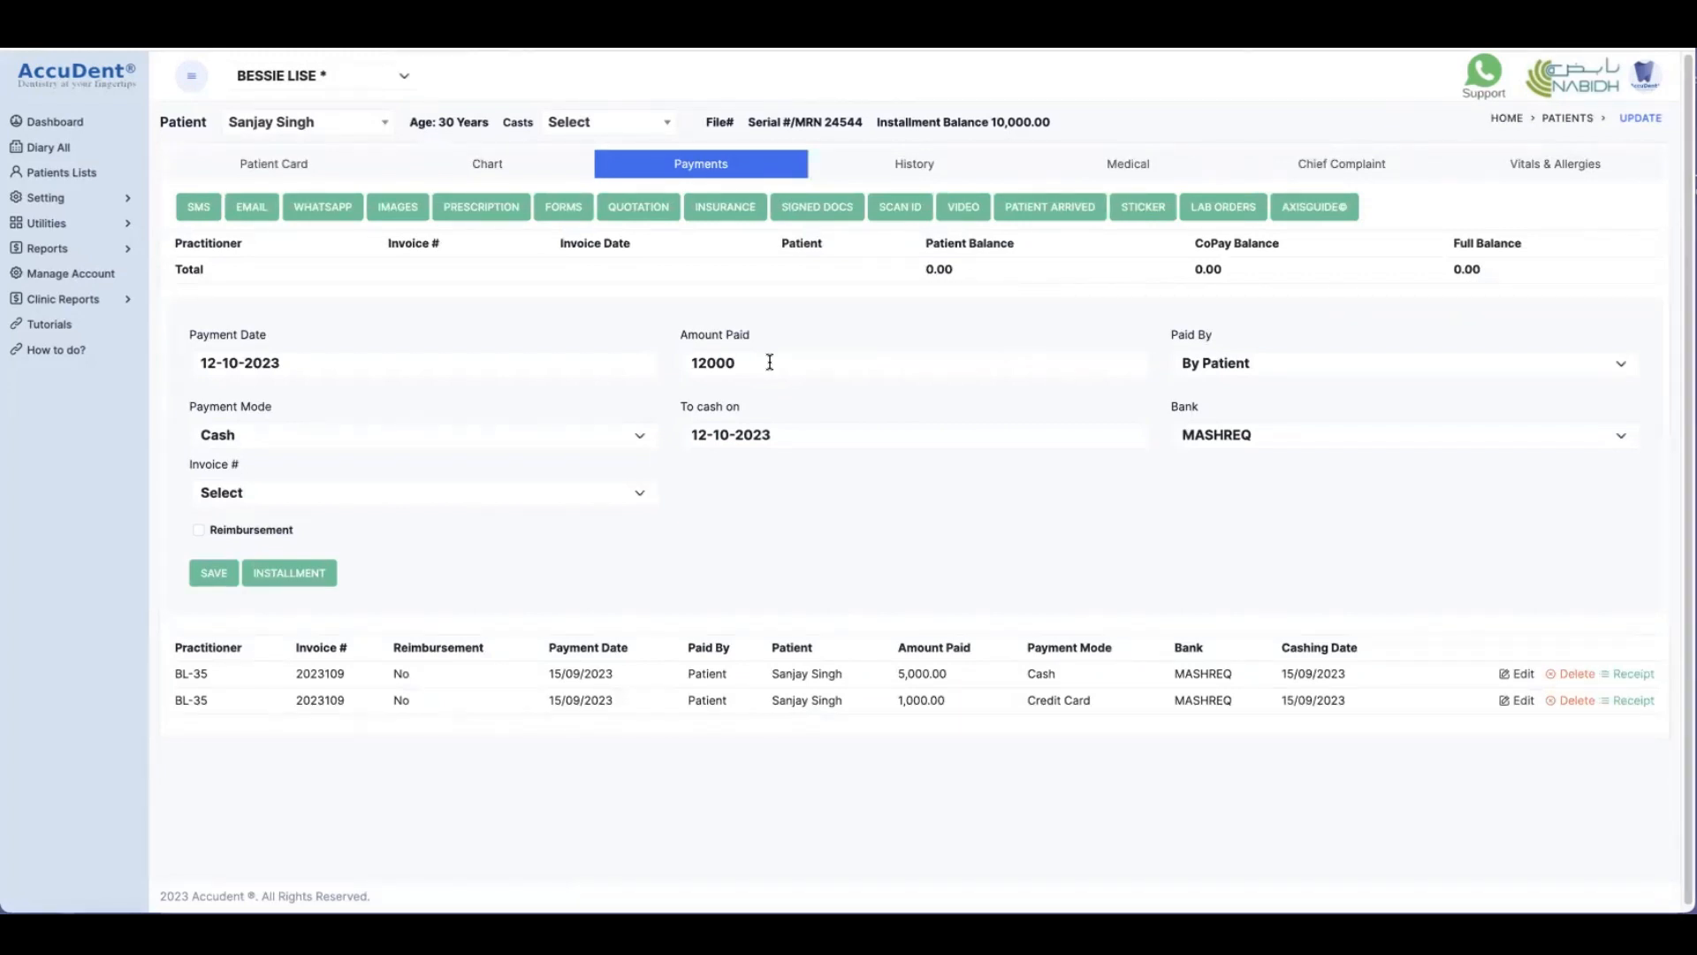
{"action": "left_click", "coordinate": [220, 575]}
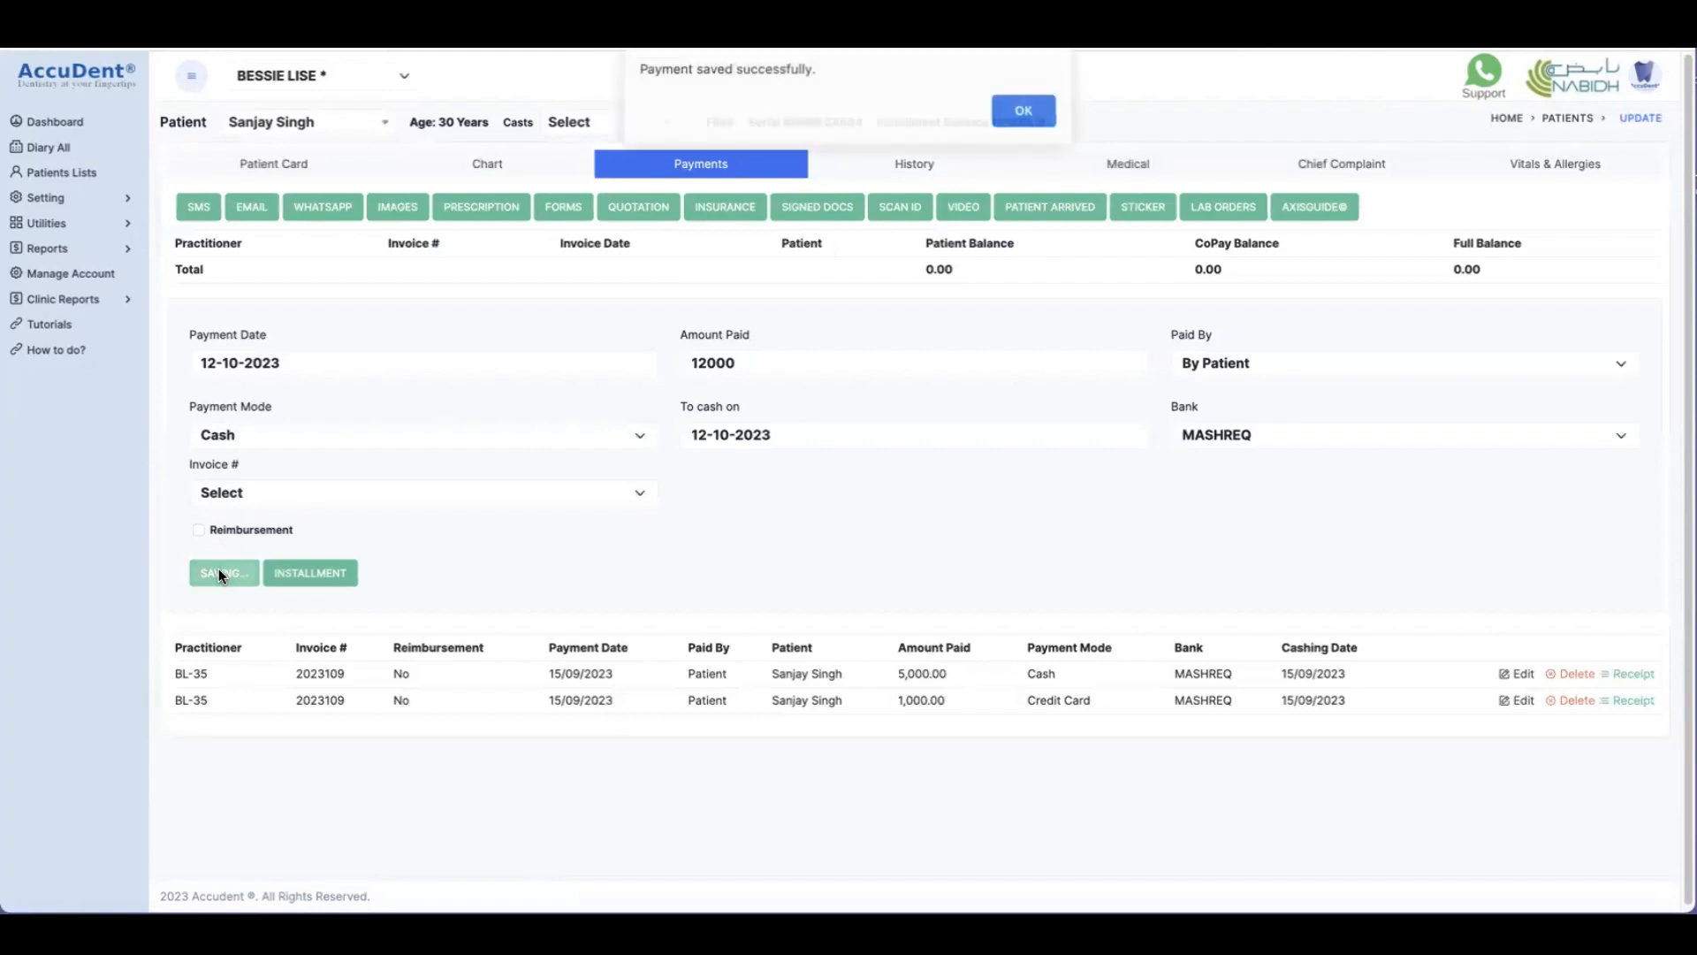
{"action": "left_click", "coordinate": [1023, 112]}
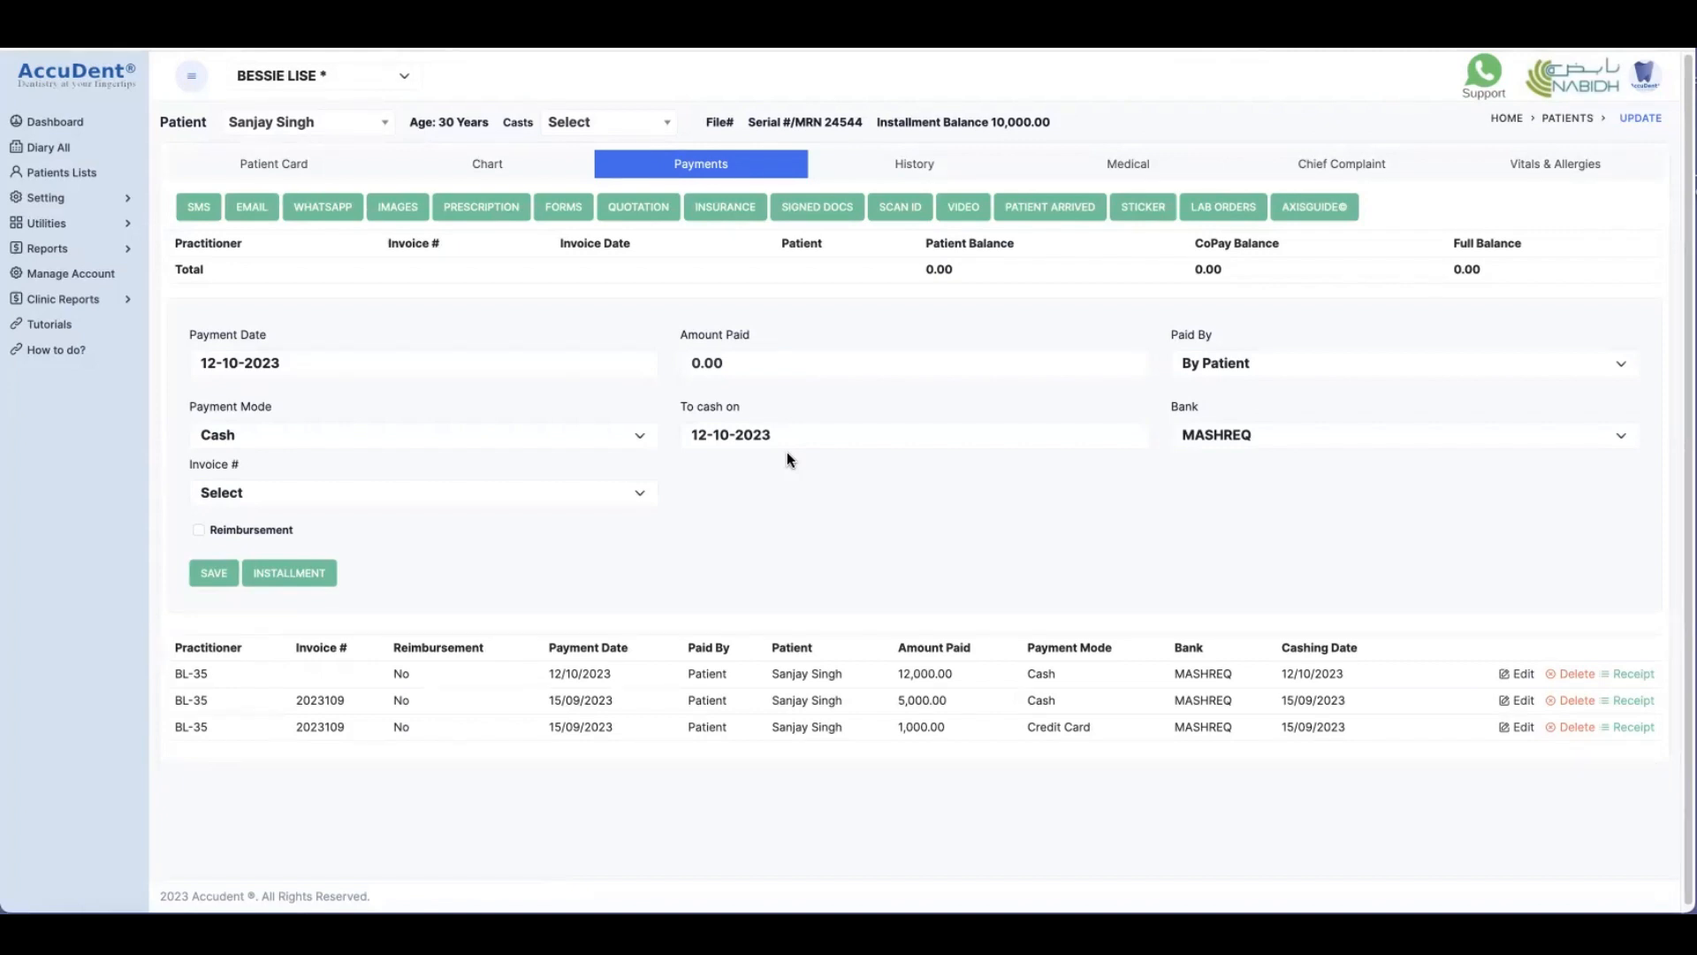
Record 4000 as the paid amount for the November 15 2023 installment and save the matching cash payment
{"action": "left_click", "coordinate": [277, 571]}
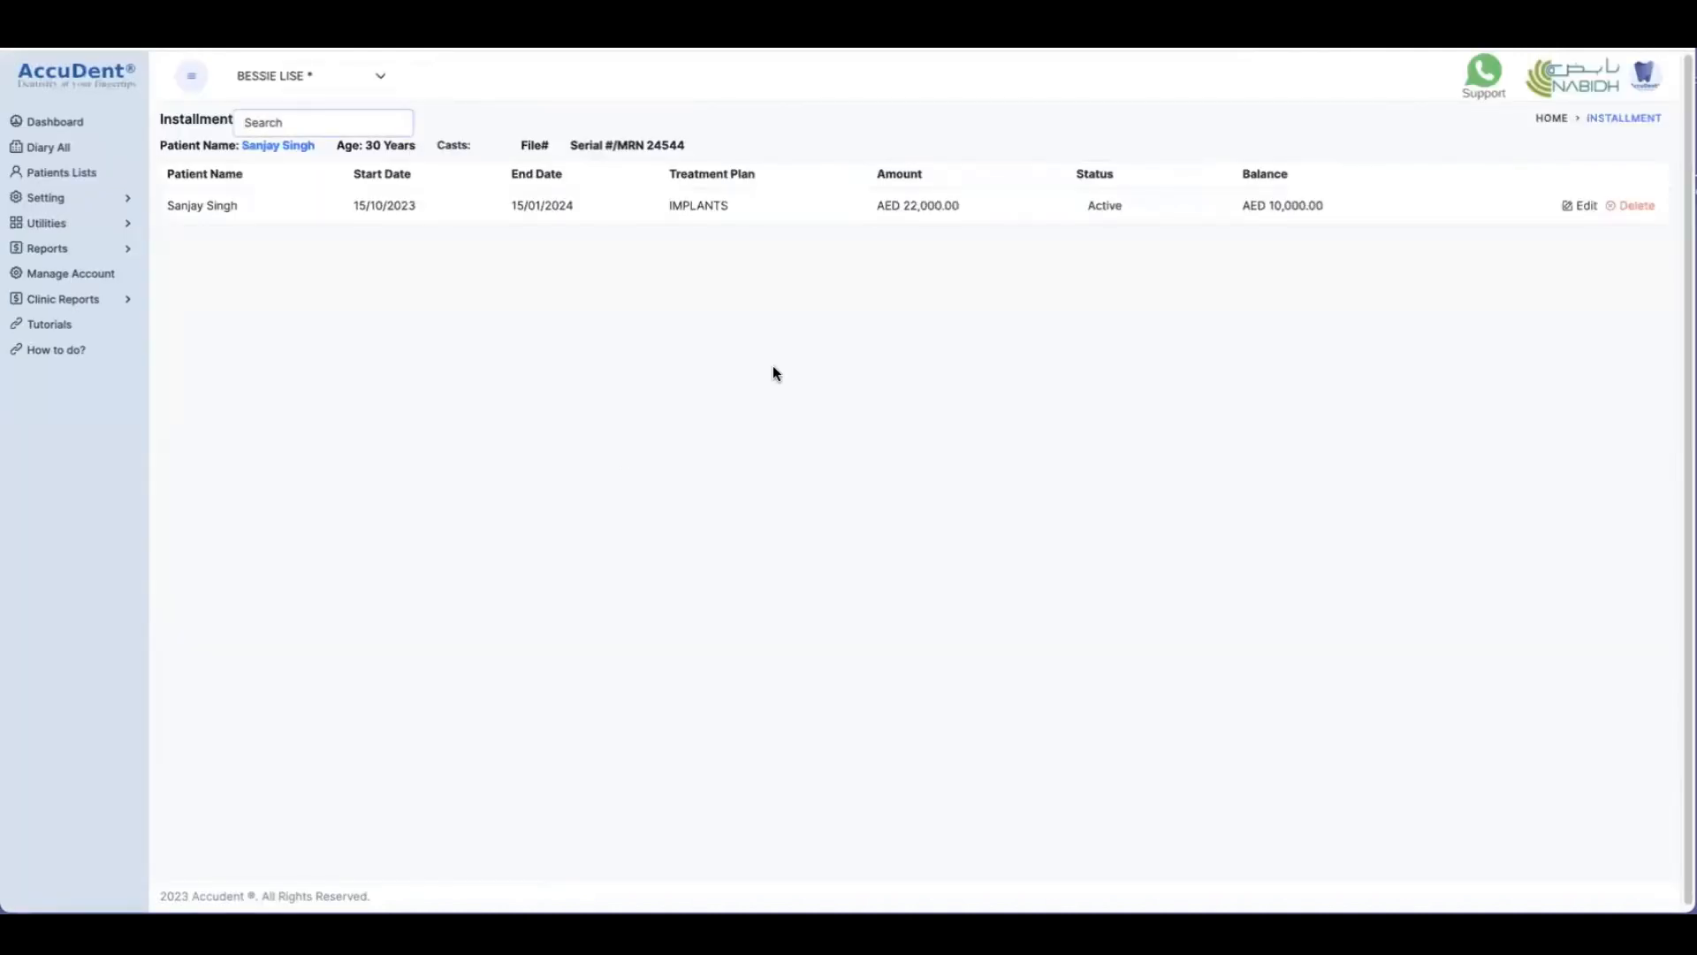
{"action": "left_click", "coordinate": [1584, 208]}
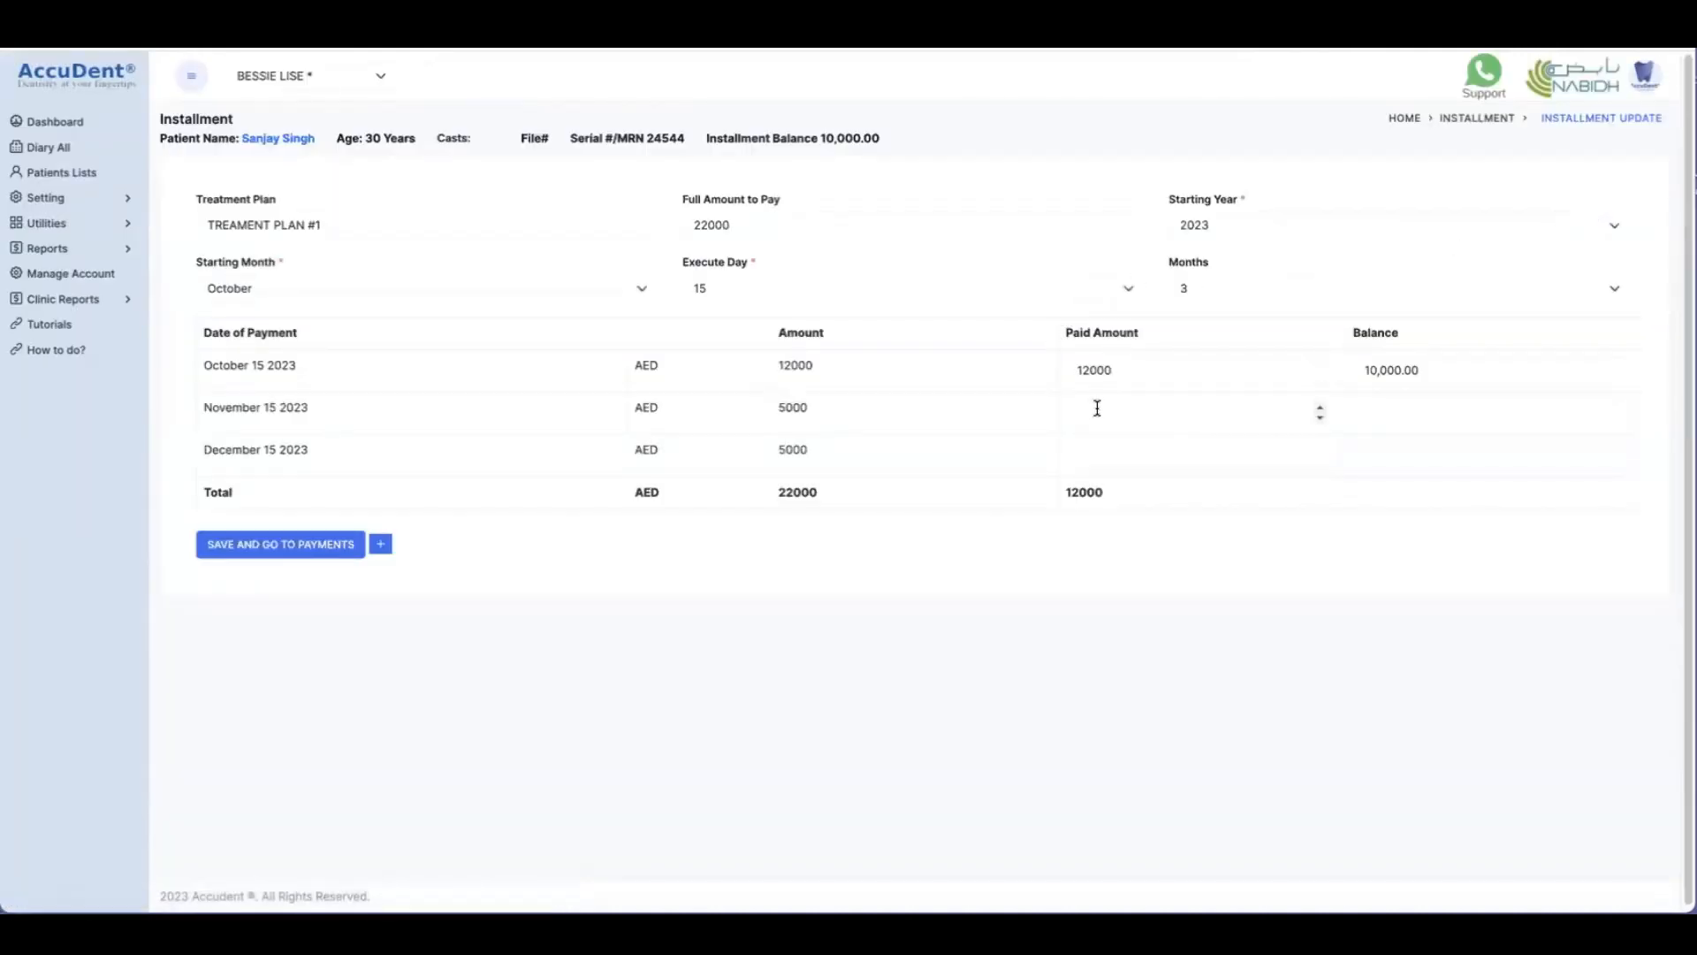
{"action": "left_click", "coordinate": [1095, 412]}
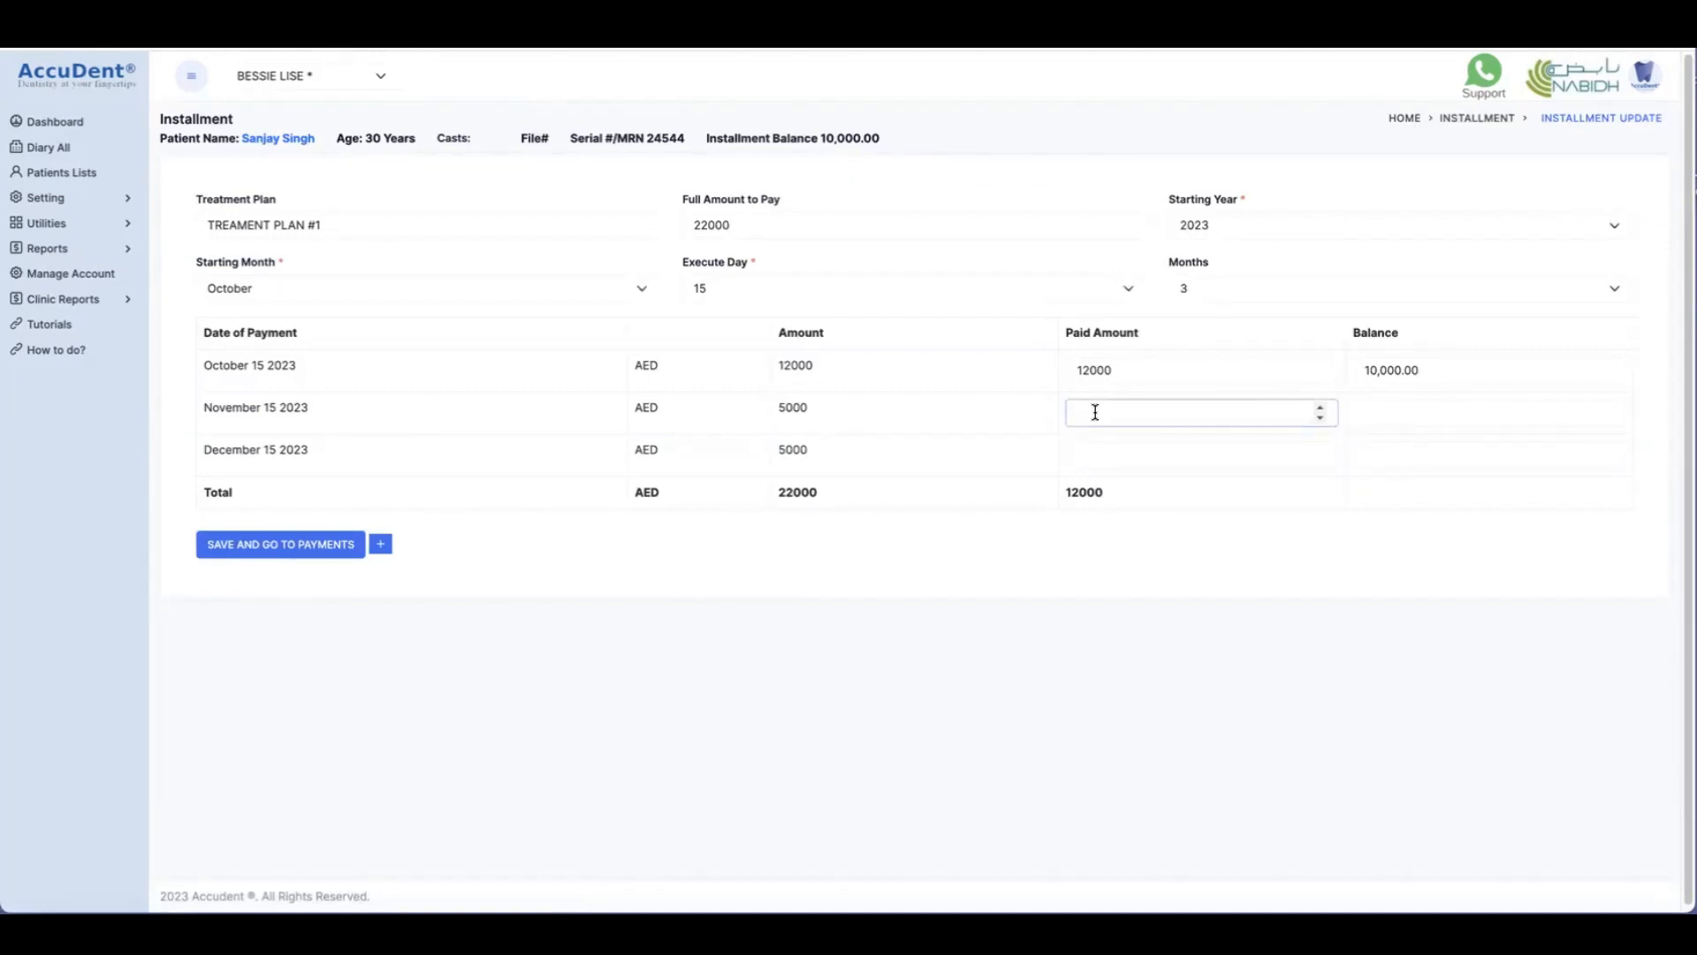
{"action": "type", "text": "4000"}
{"action": "left_click", "coordinate": [302, 545]}
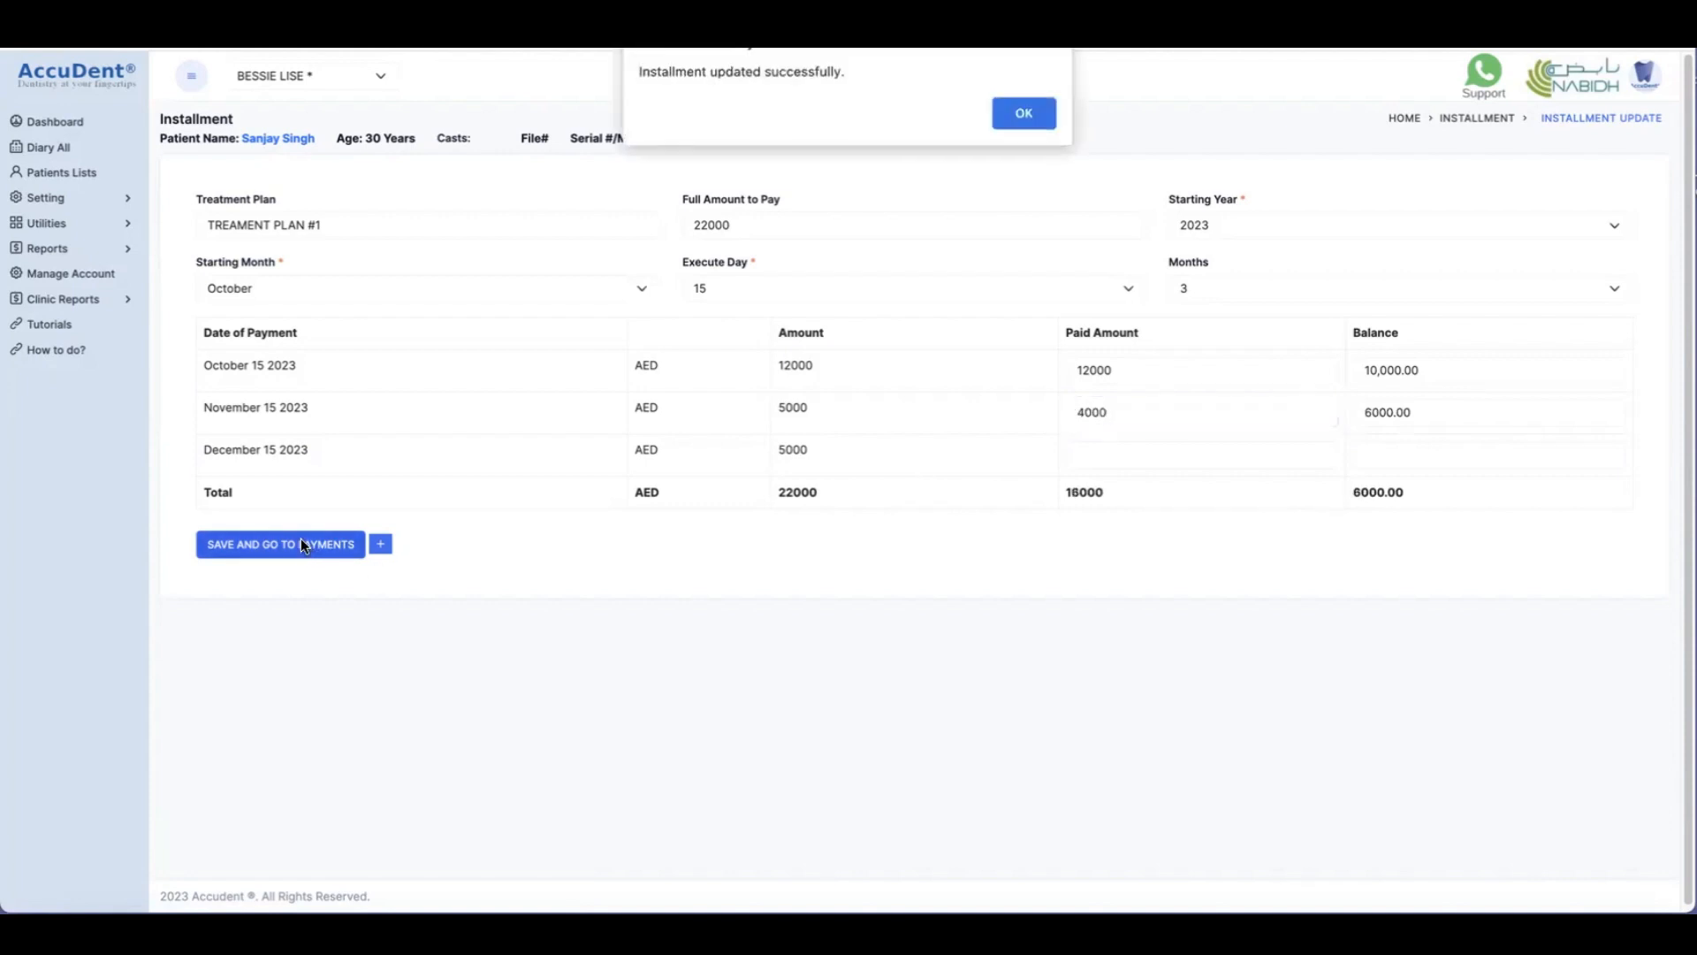
{"action": "left_click", "coordinate": [1030, 110]}
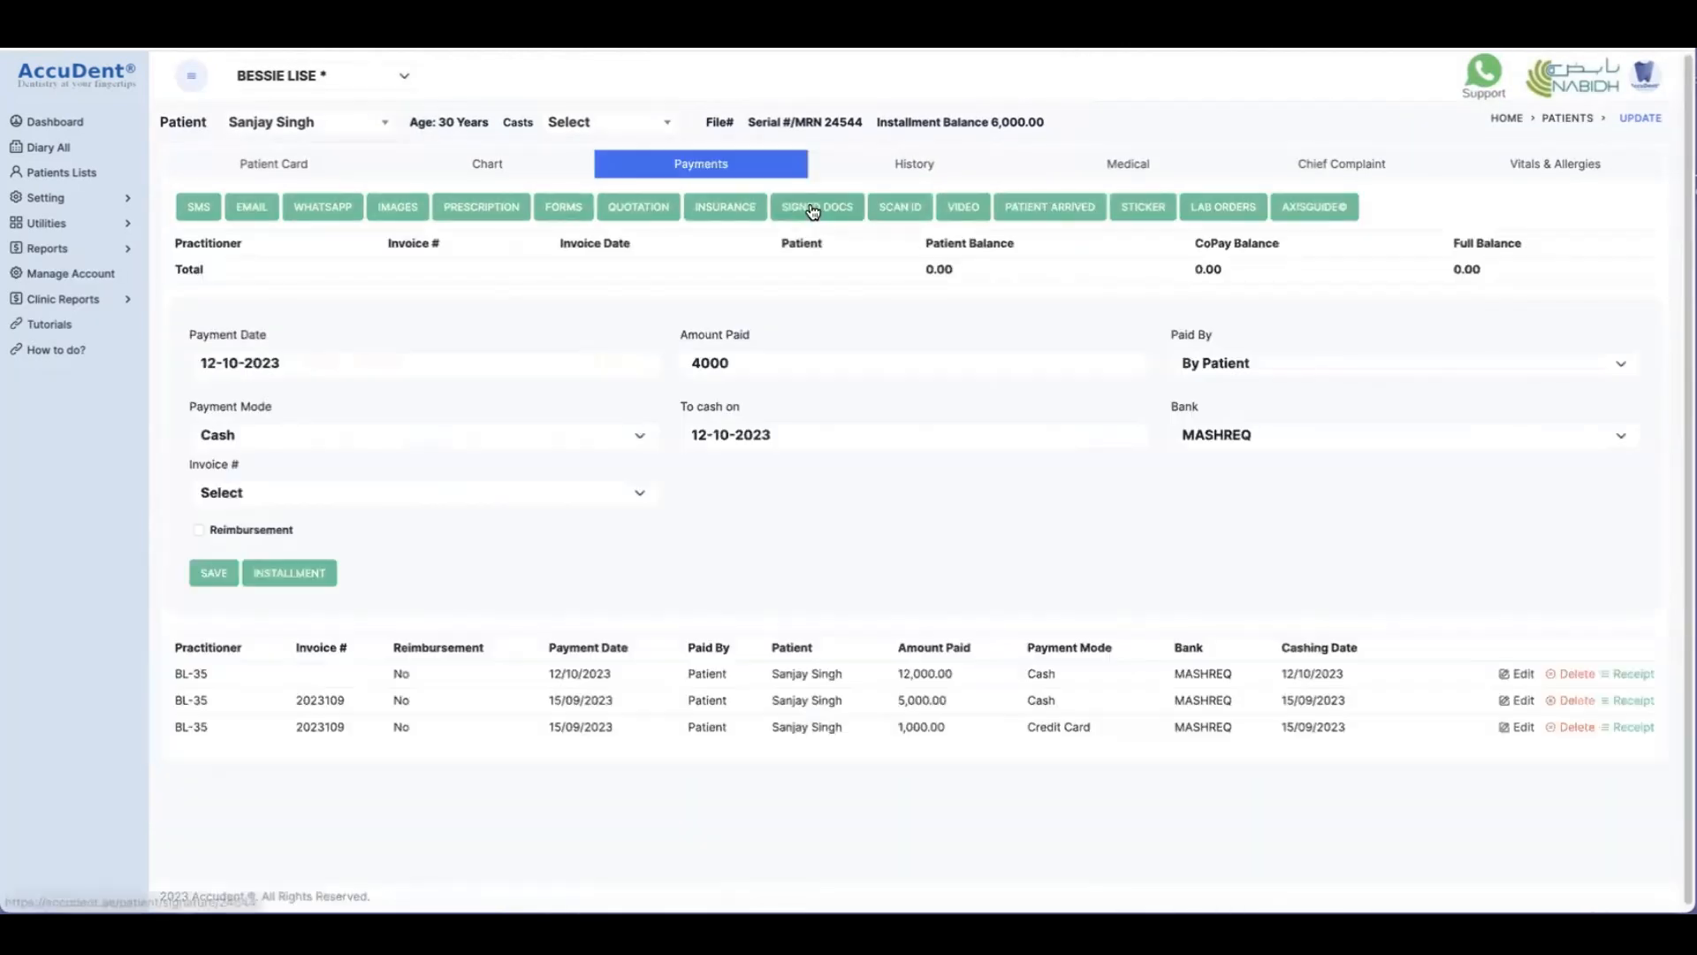
{"action": "left_click", "coordinate": [203, 574]}
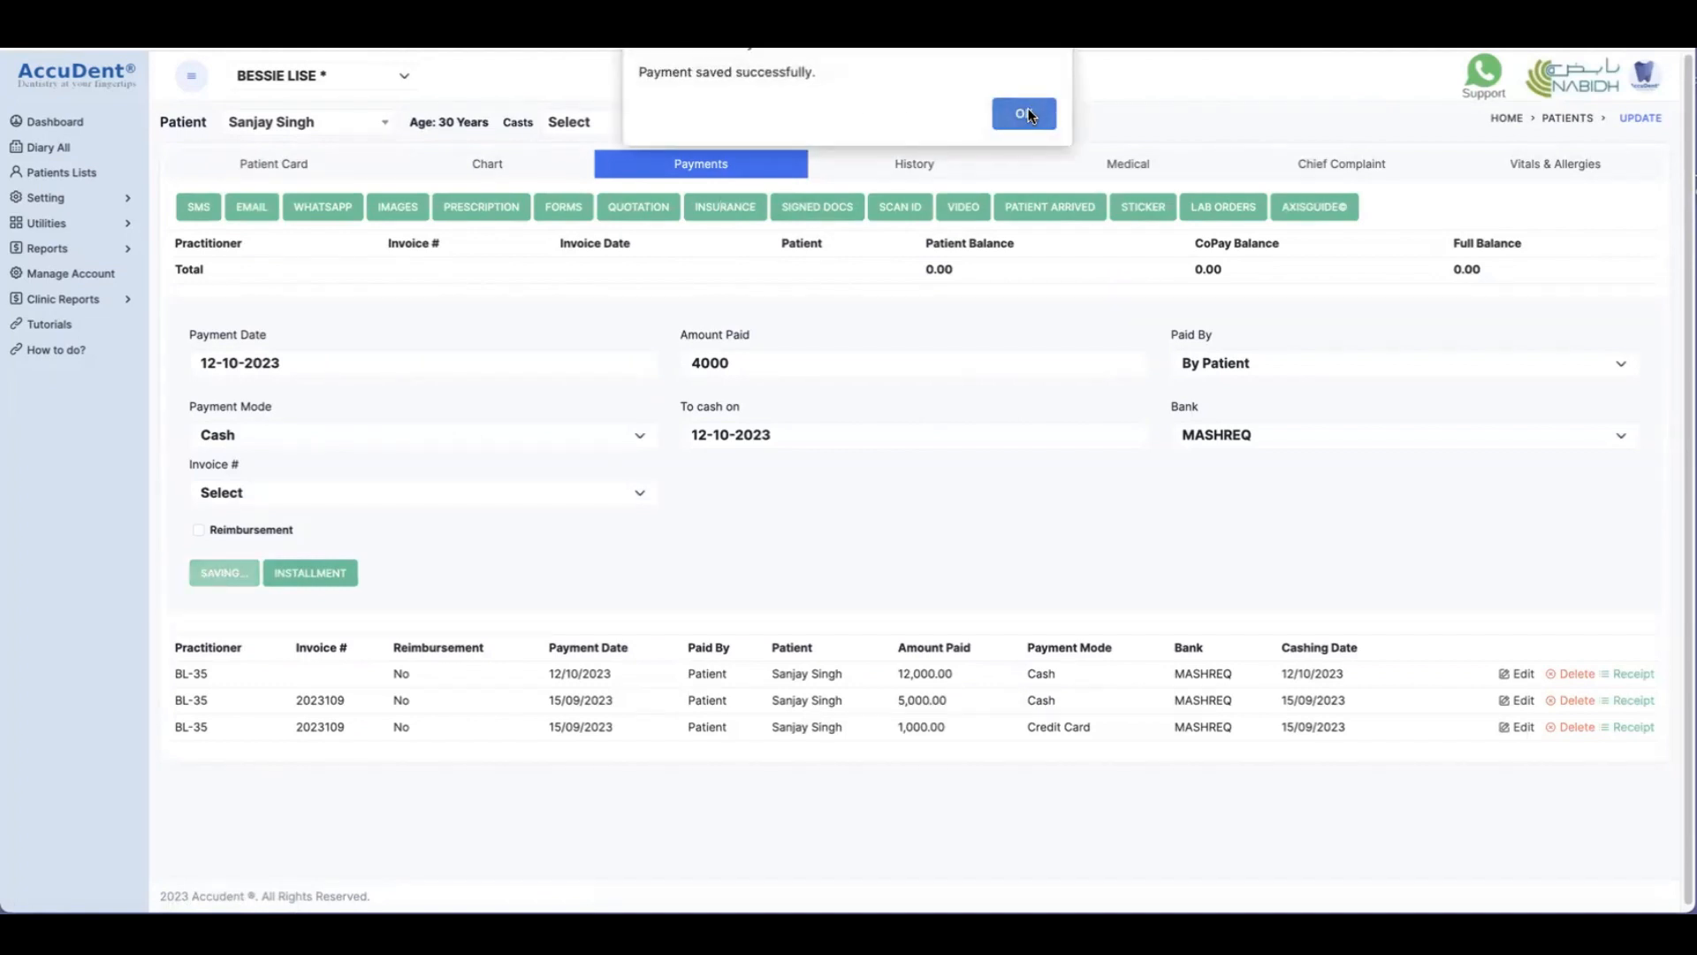
{"action": "left_click", "coordinate": [1027, 108]}
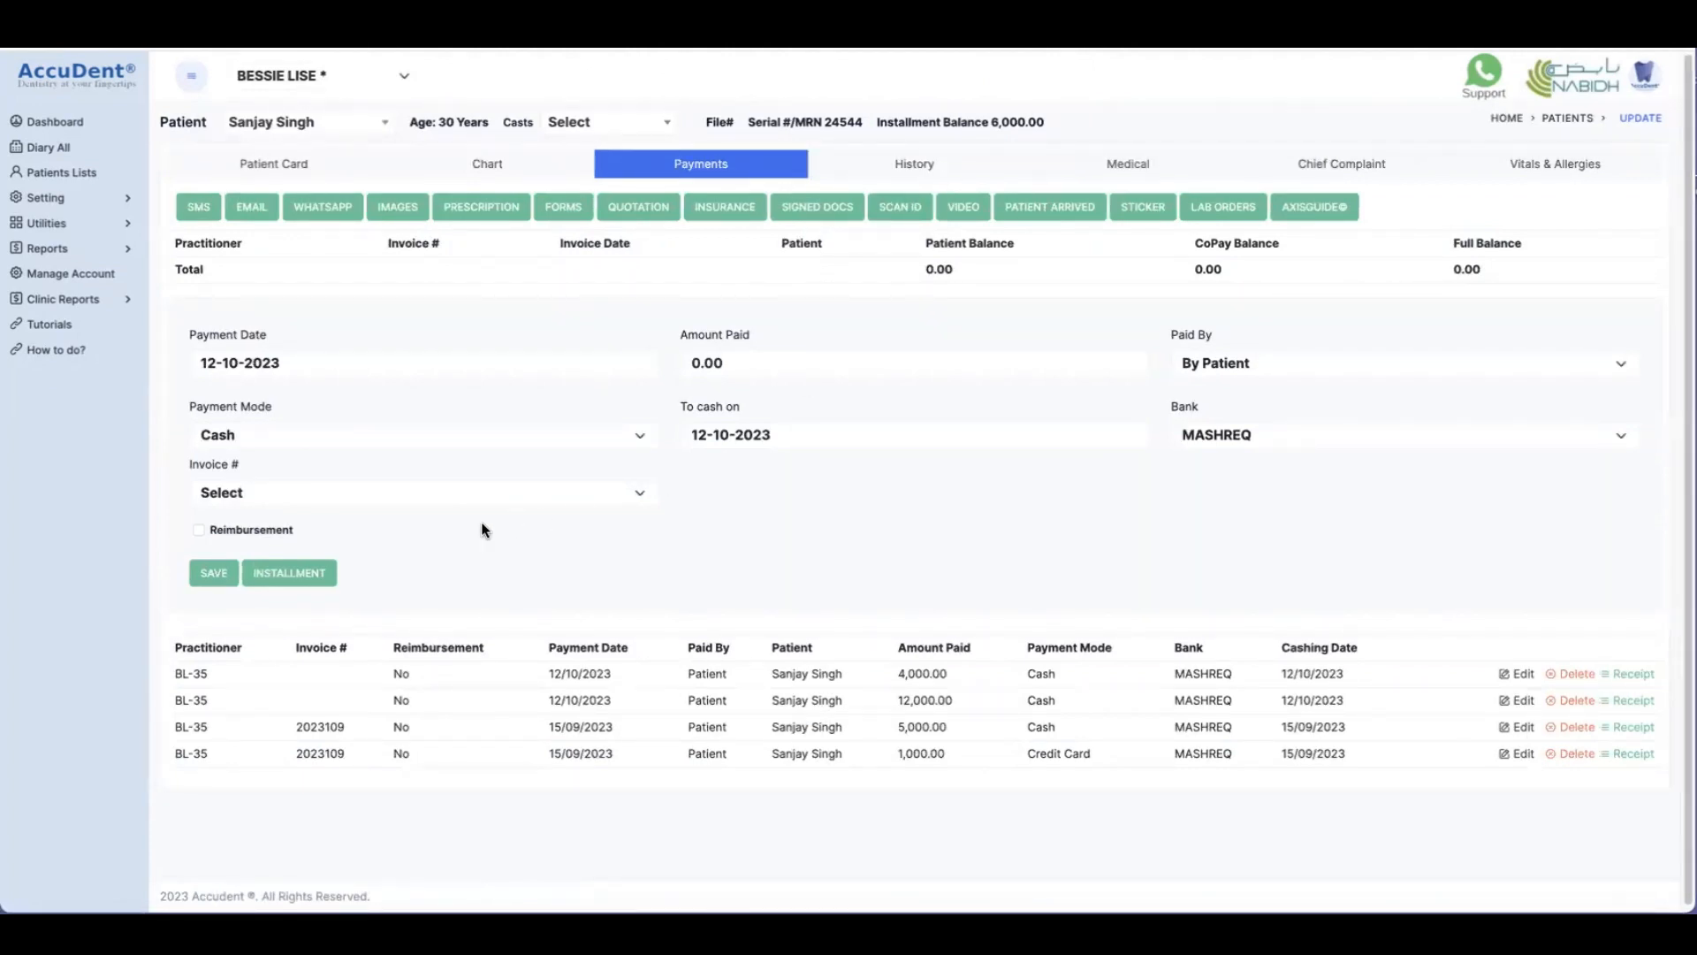
Record 4000 as the paid amount for the December 15 2023 installment and save the matching cash payment
{"action": "left_click", "coordinate": [286, 573]}
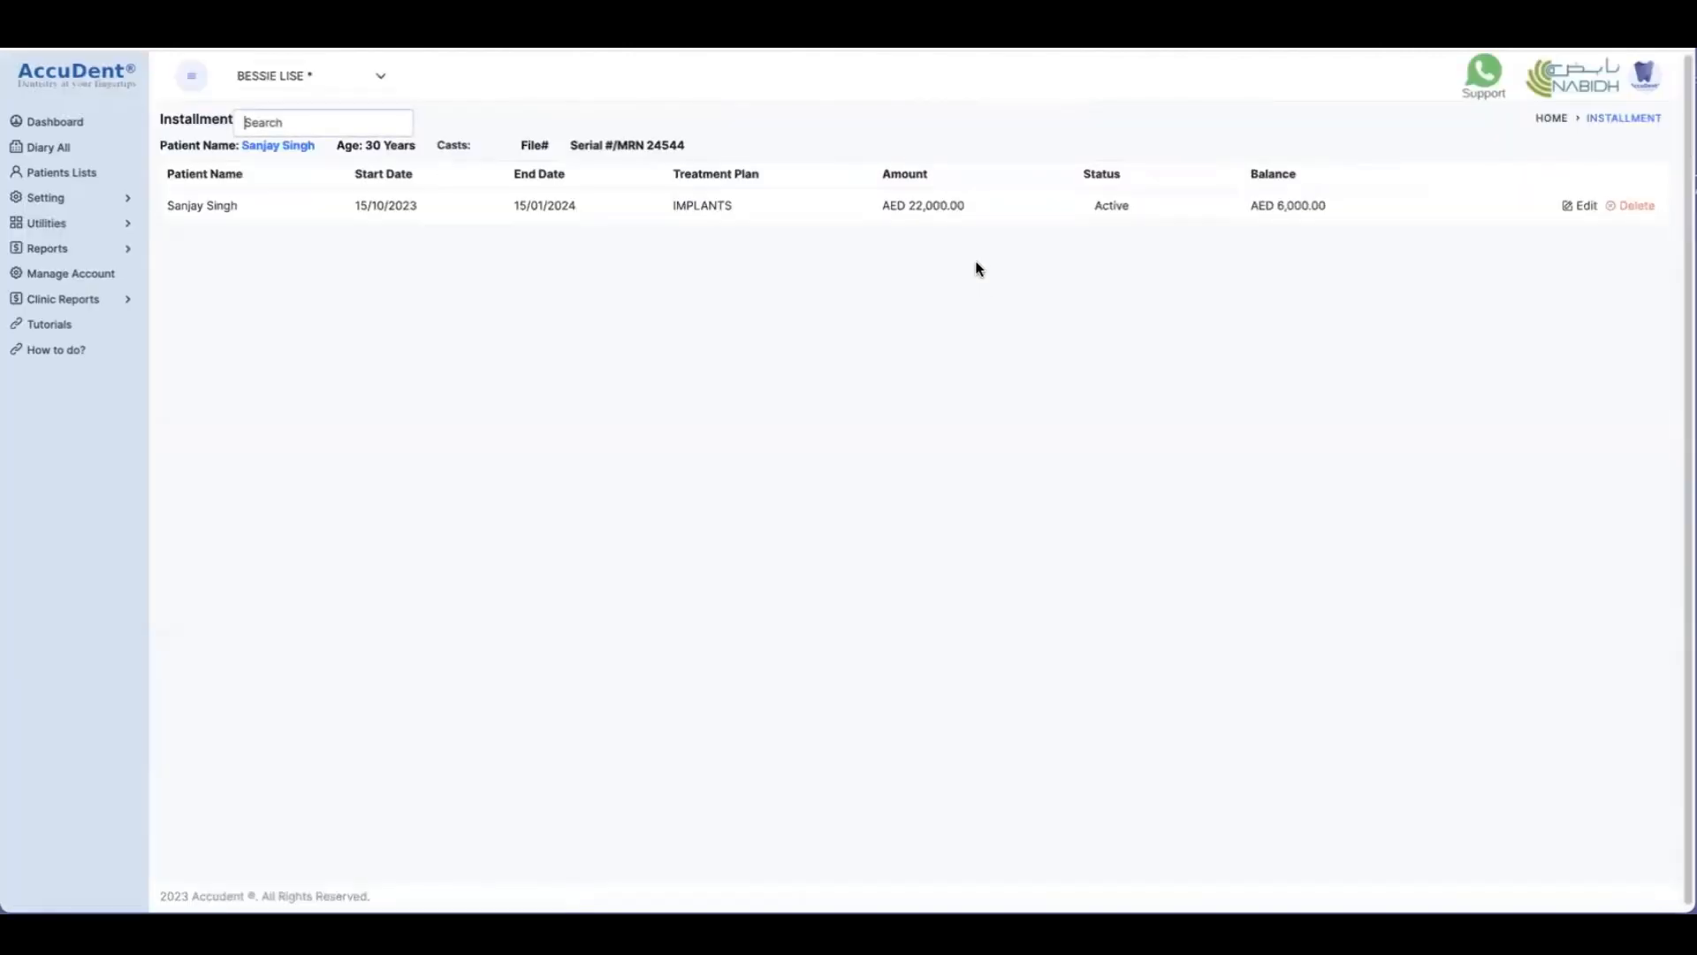
{"action": "left_click", "coordinate": [1587, 207]}
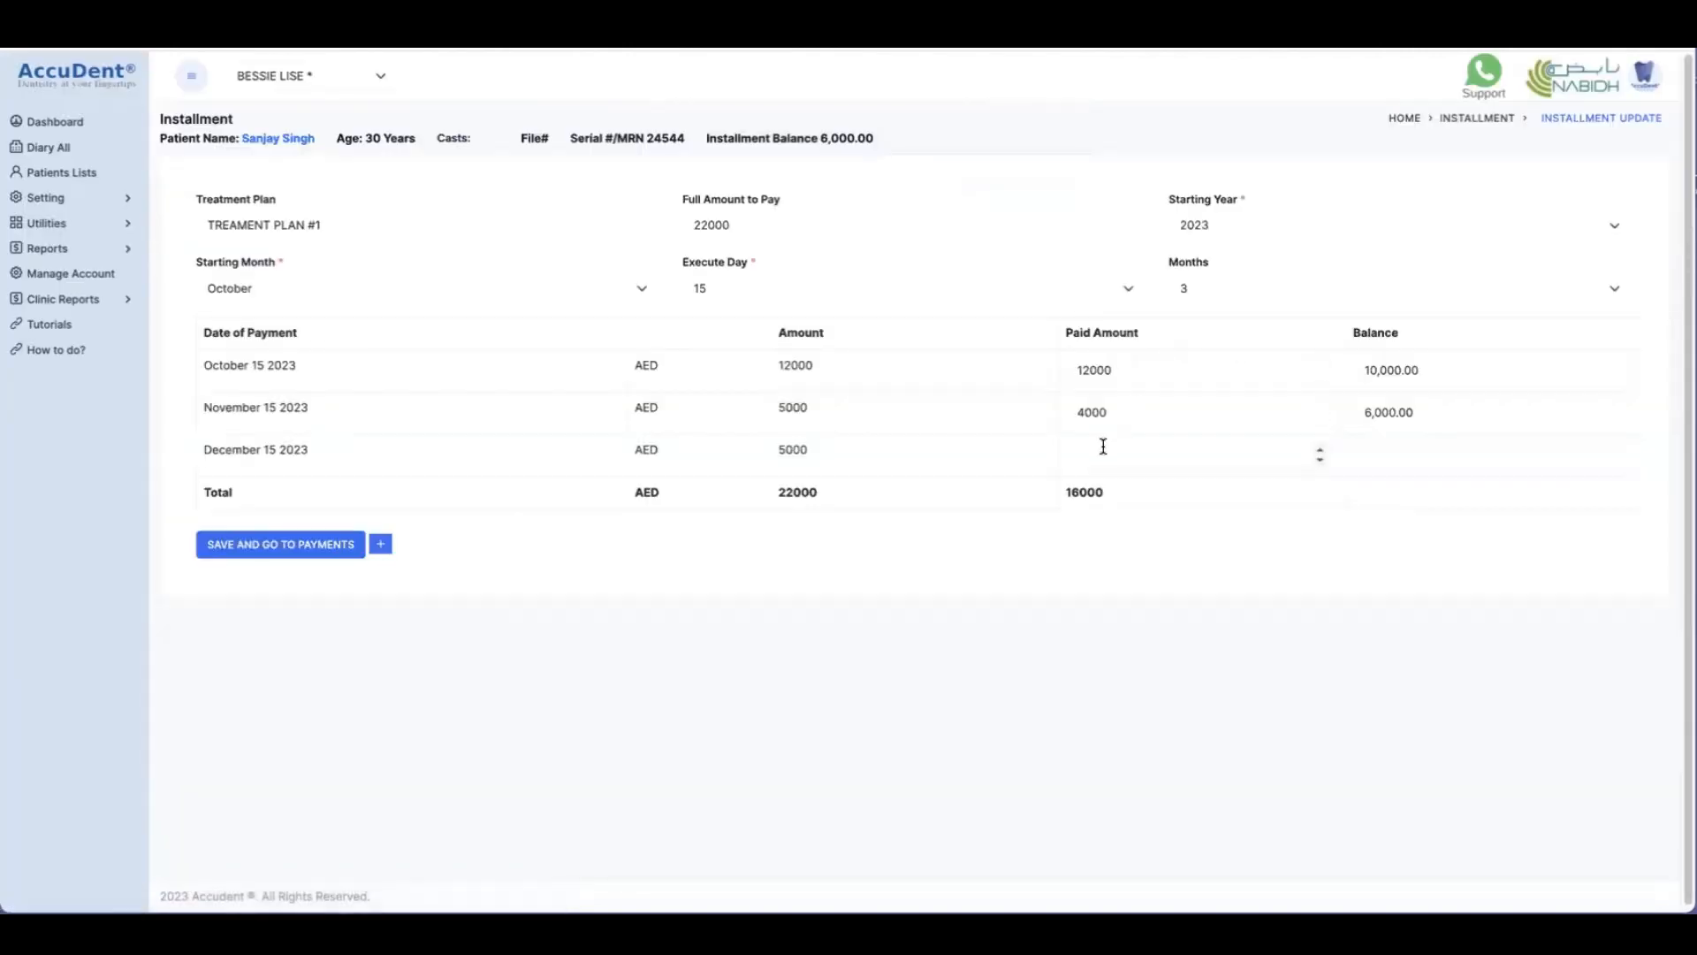
{"action": "left_click", "coordinate": [1101, 451]}
{"action": "type", "text": "4000"}
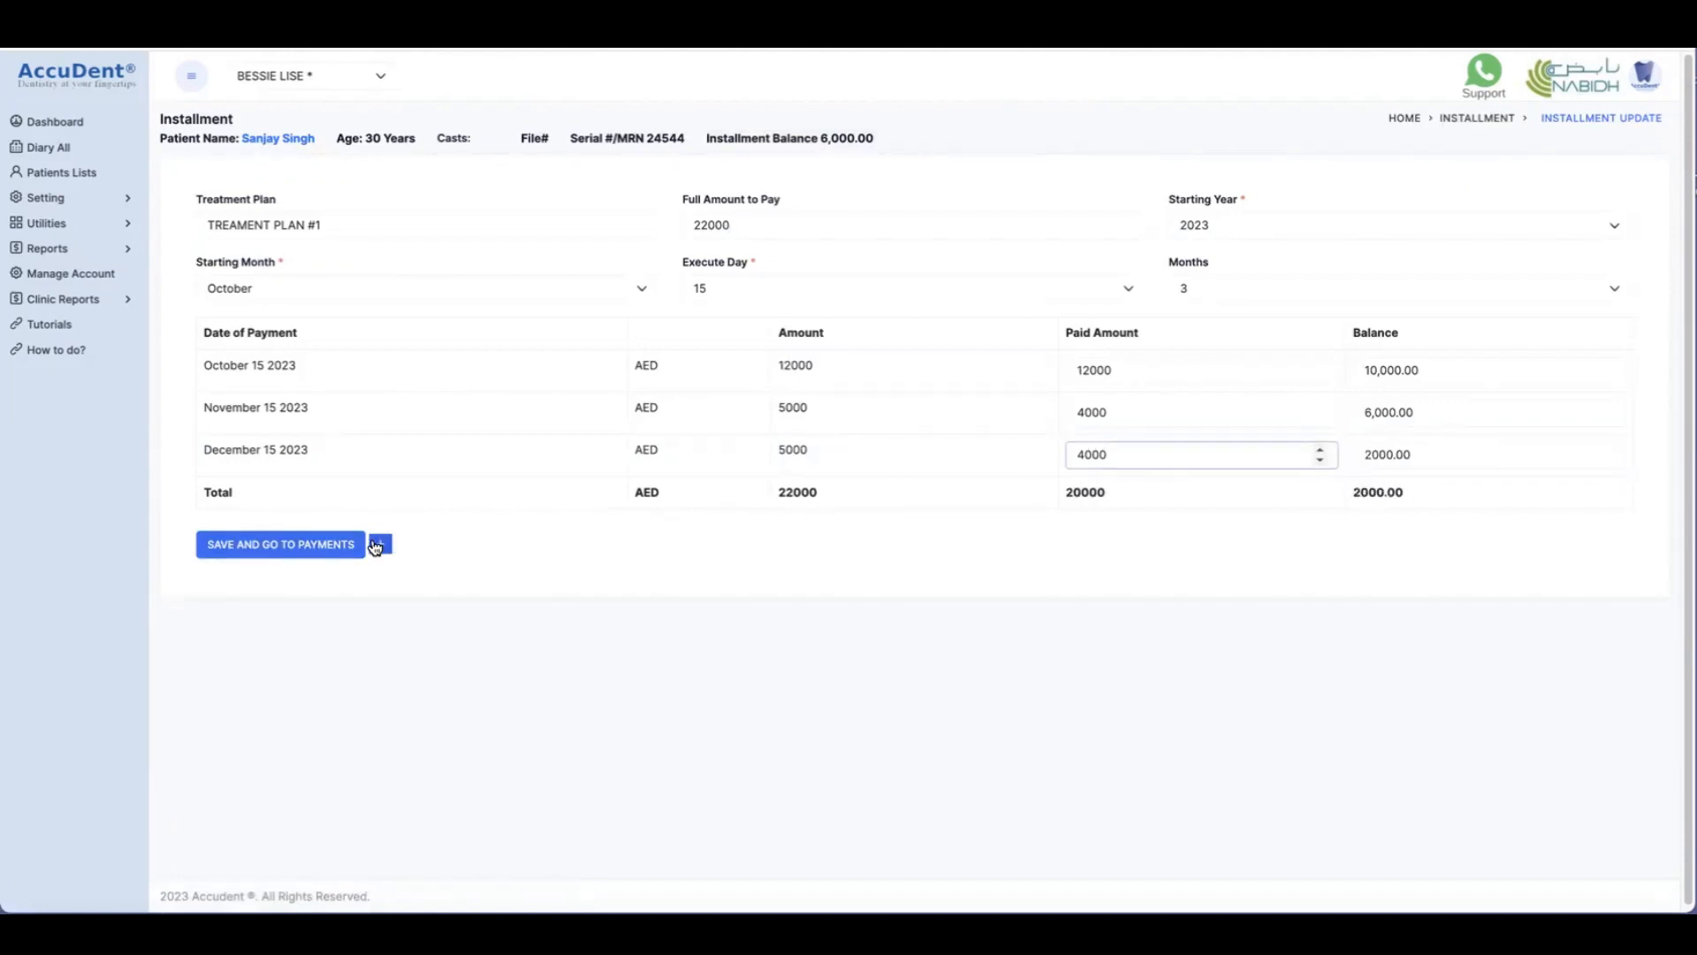
{"action": "left_click", "coordinate": [313, 545]}
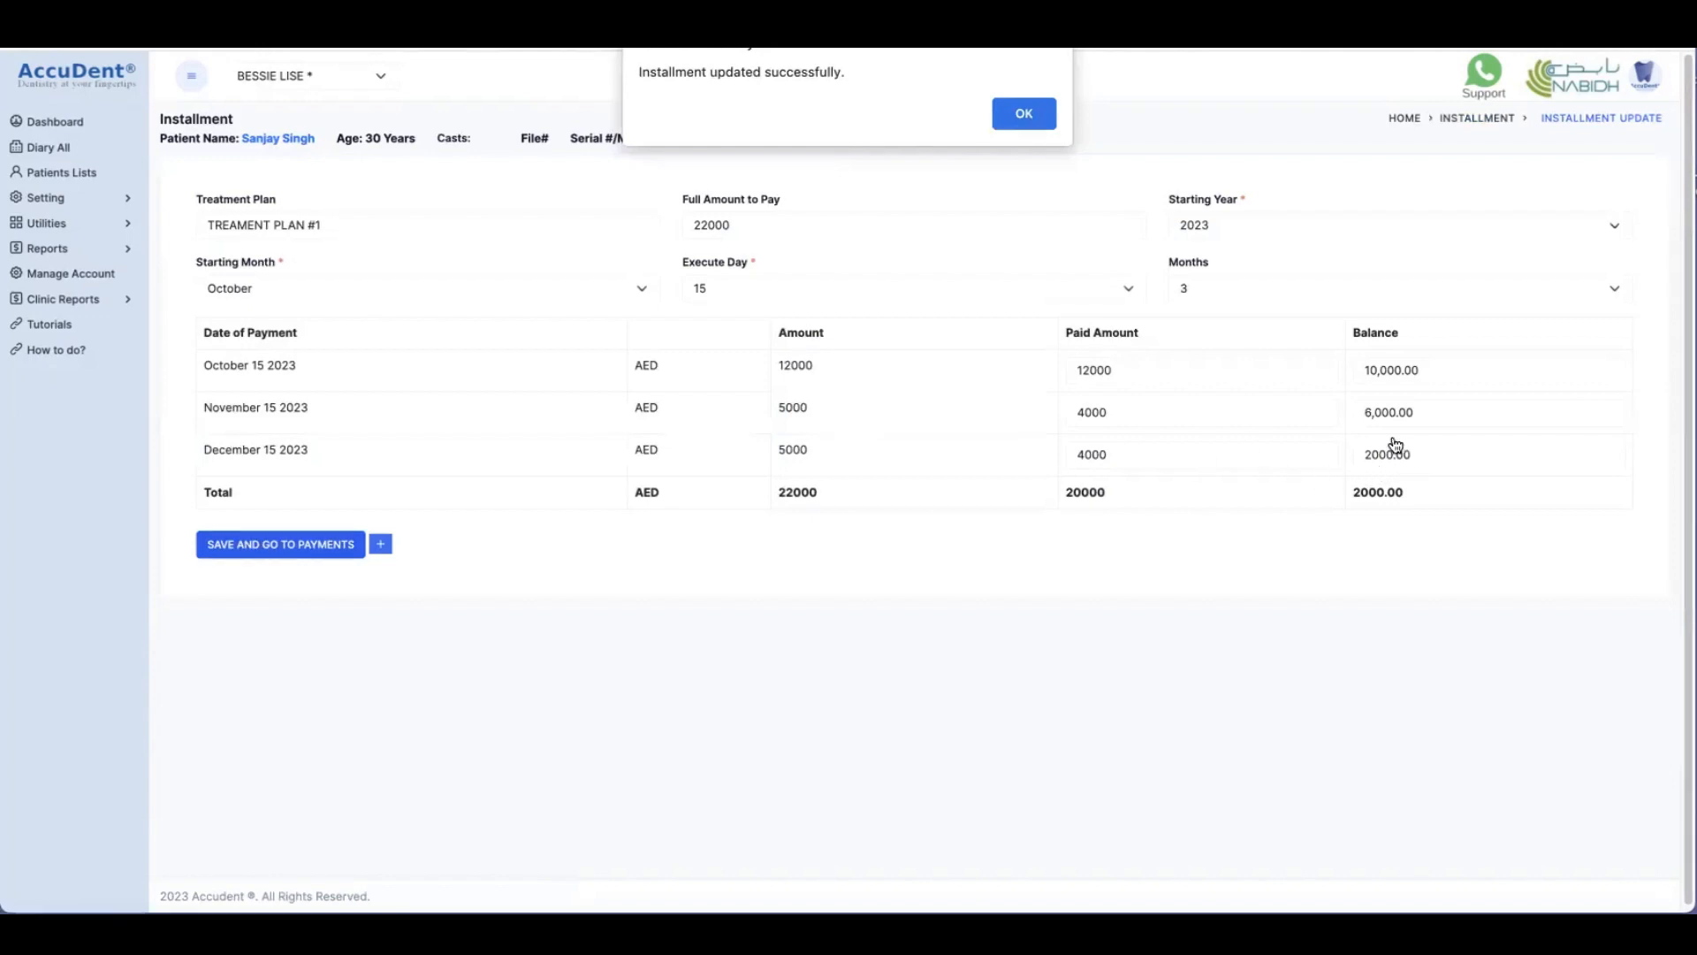
{"action": "left_click", "coordinate": [1023, 111]}
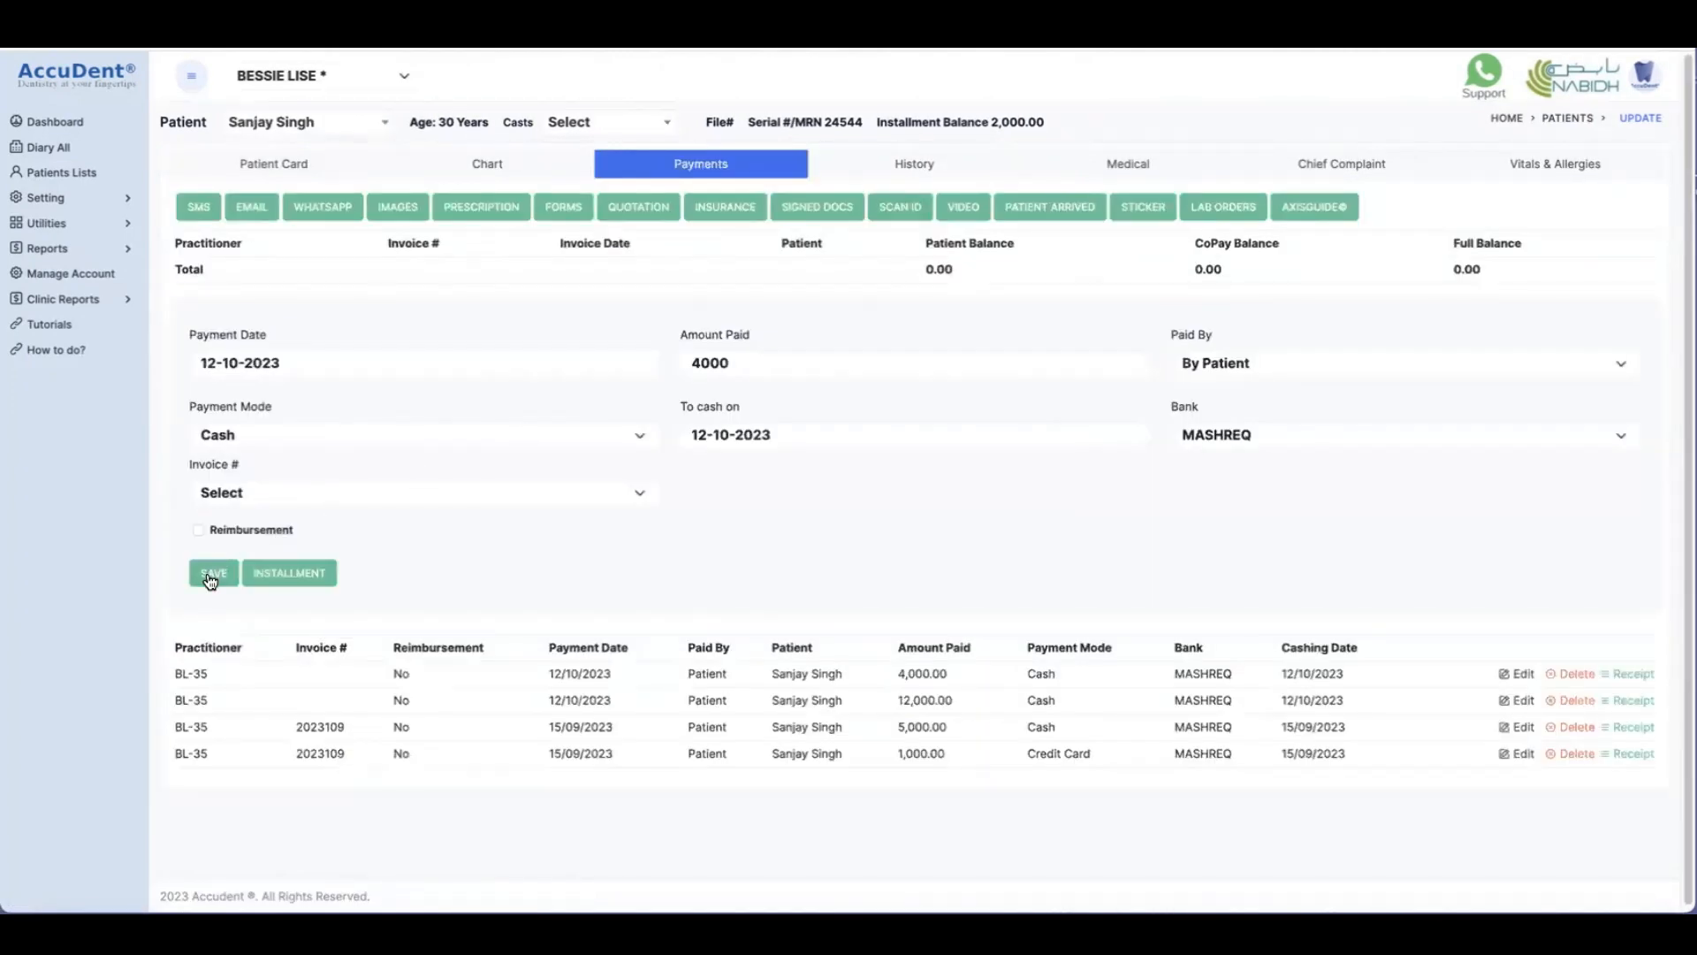
{"action": "left_click", "coordinate": [211, 576]}
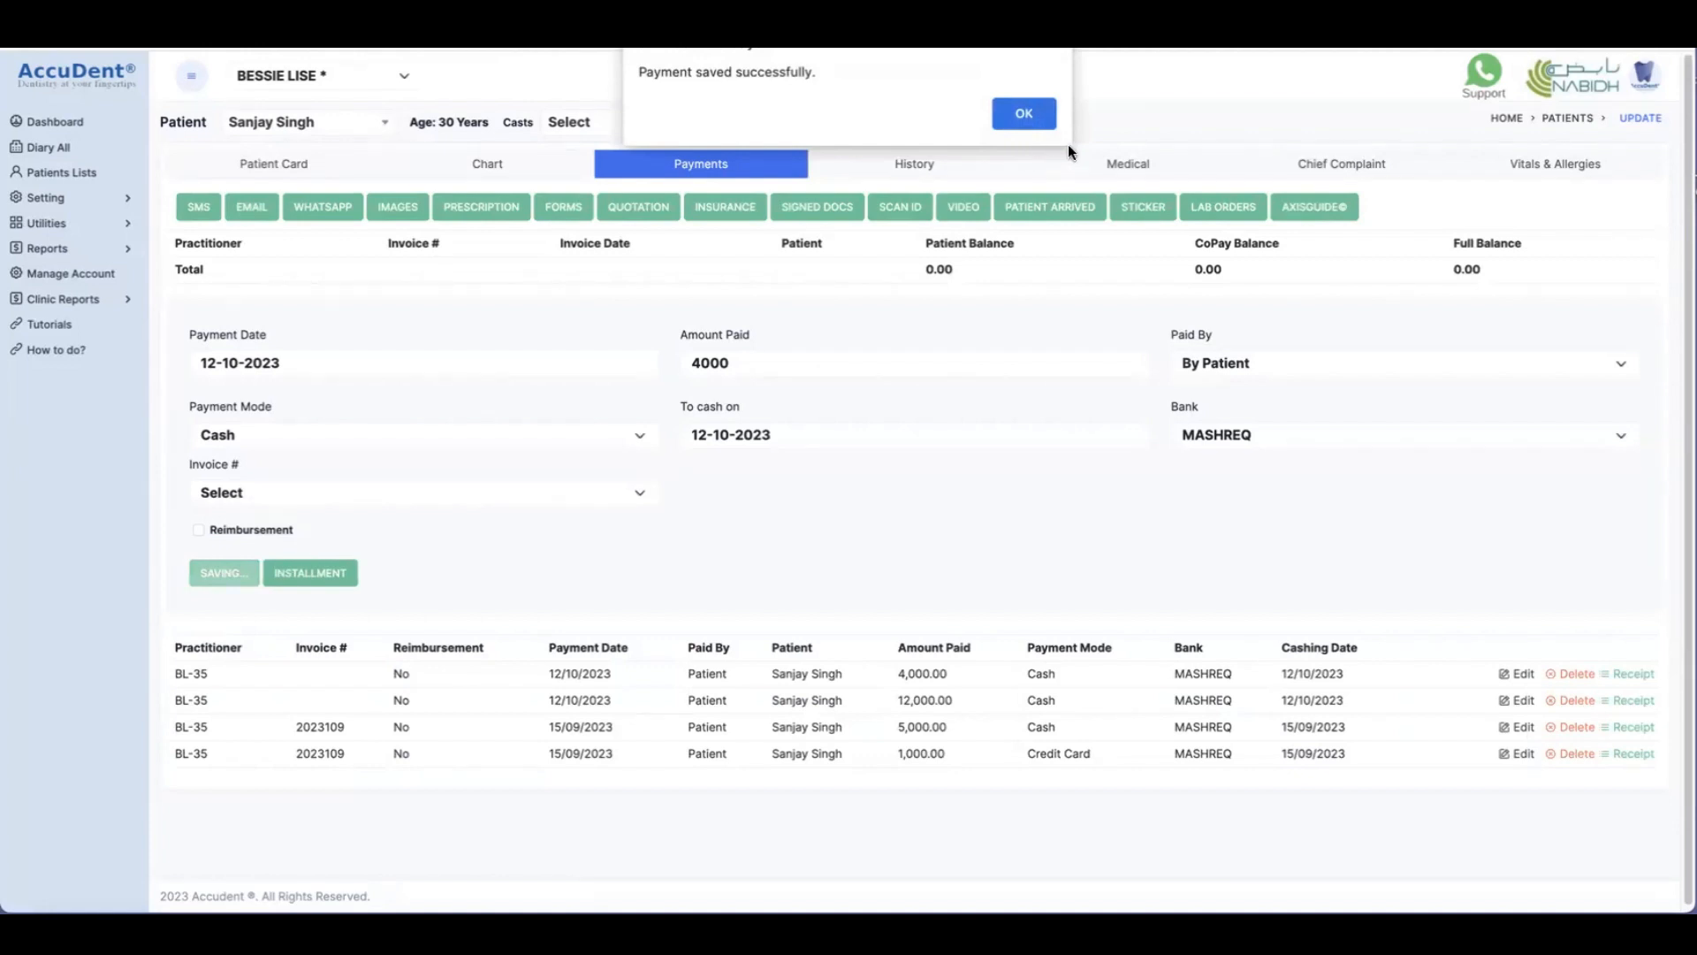
{"action": "left_click", "coordinate": [1024, 113]}
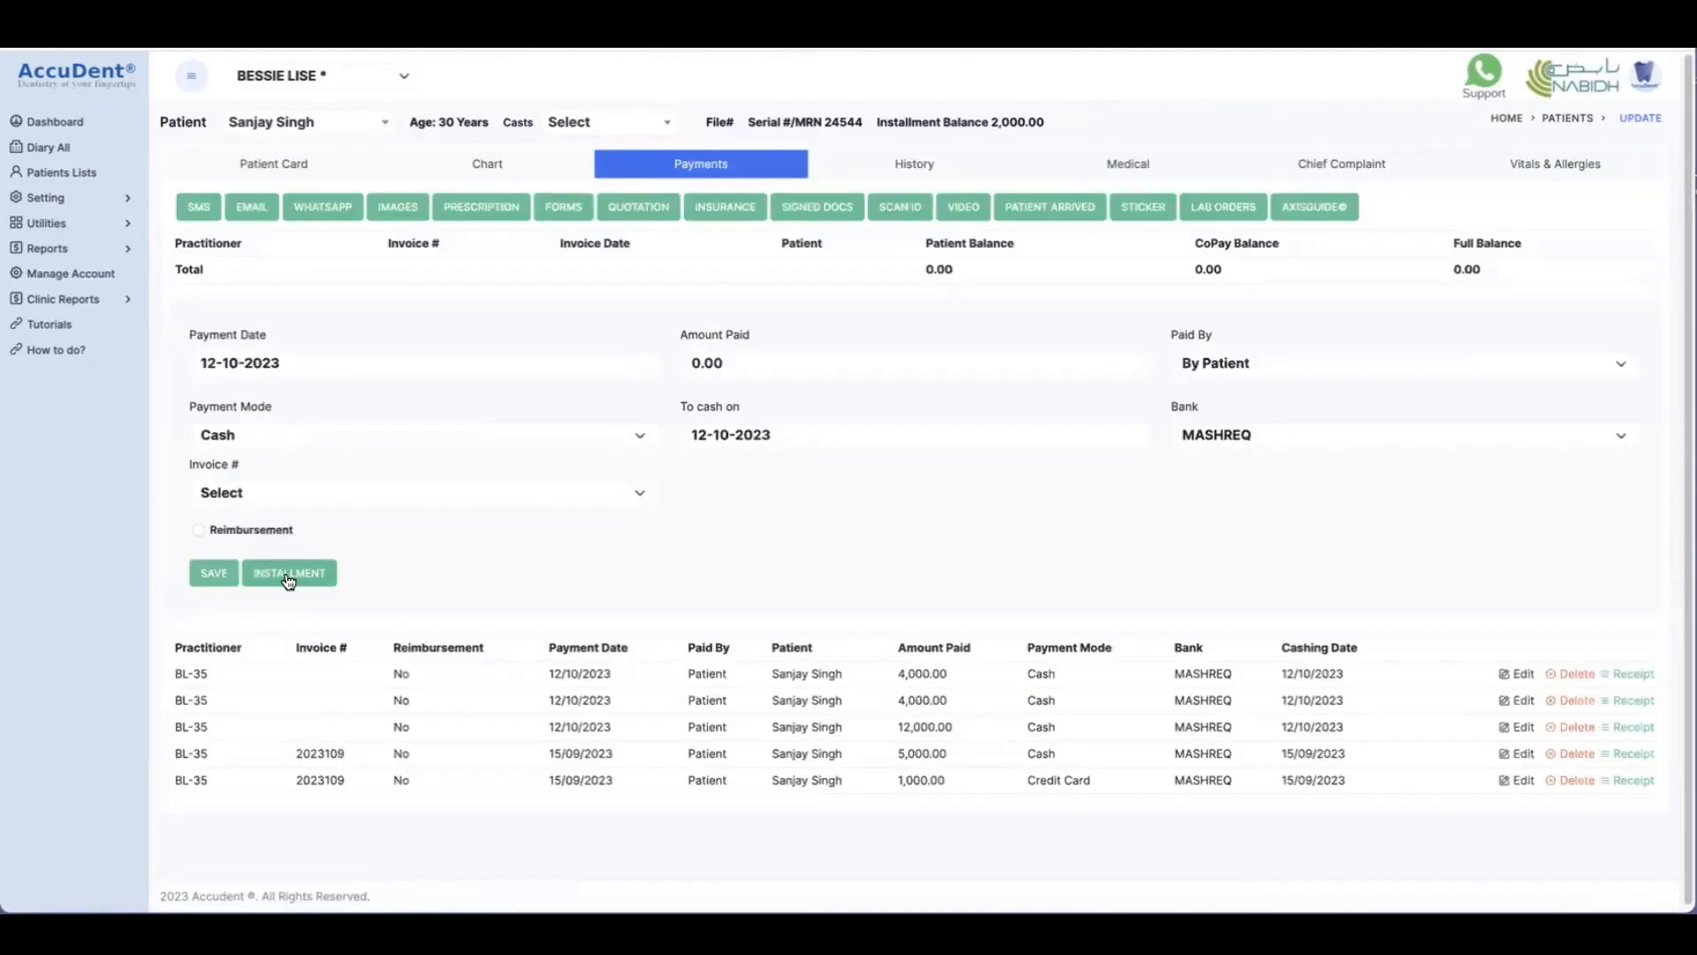
Add a 2000 extra payment line titled "EXTRA payment" to the IMPLANTS installment, then save it and proceed to the patient's payments
{"action": "left_click", "coordinate": [288, 575]}
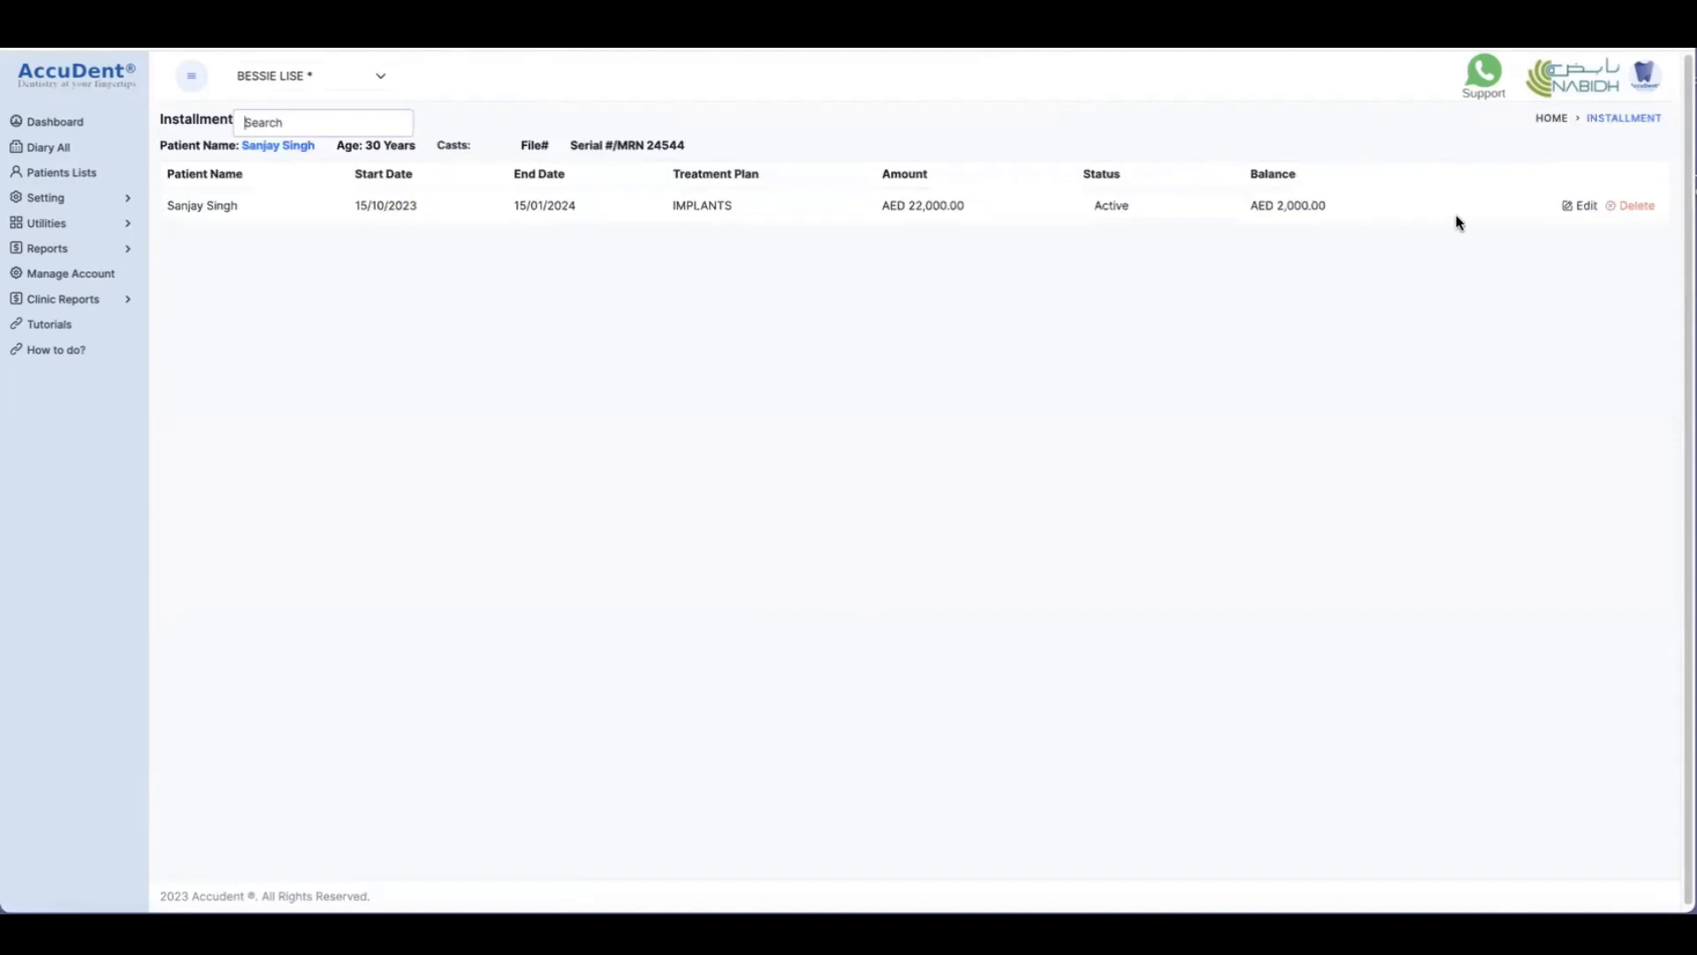
{"action": "left_click", "coordinate": [1581, 205]}
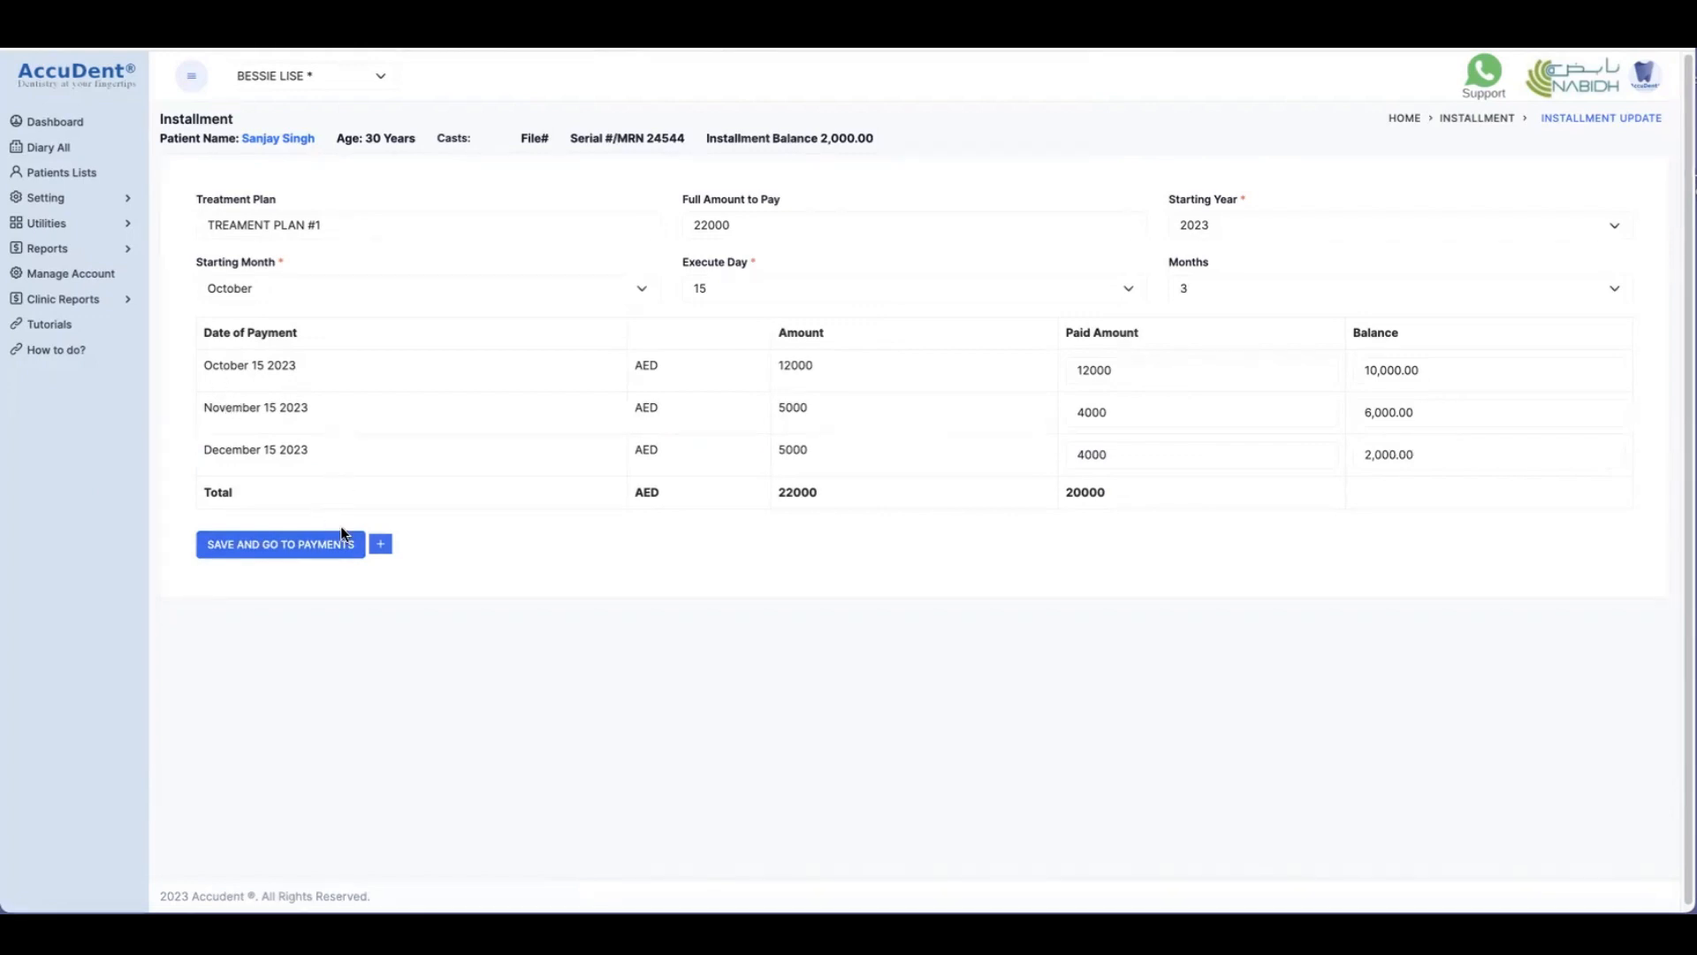
{"action": "left_click", "coordinate": [381, 547]}
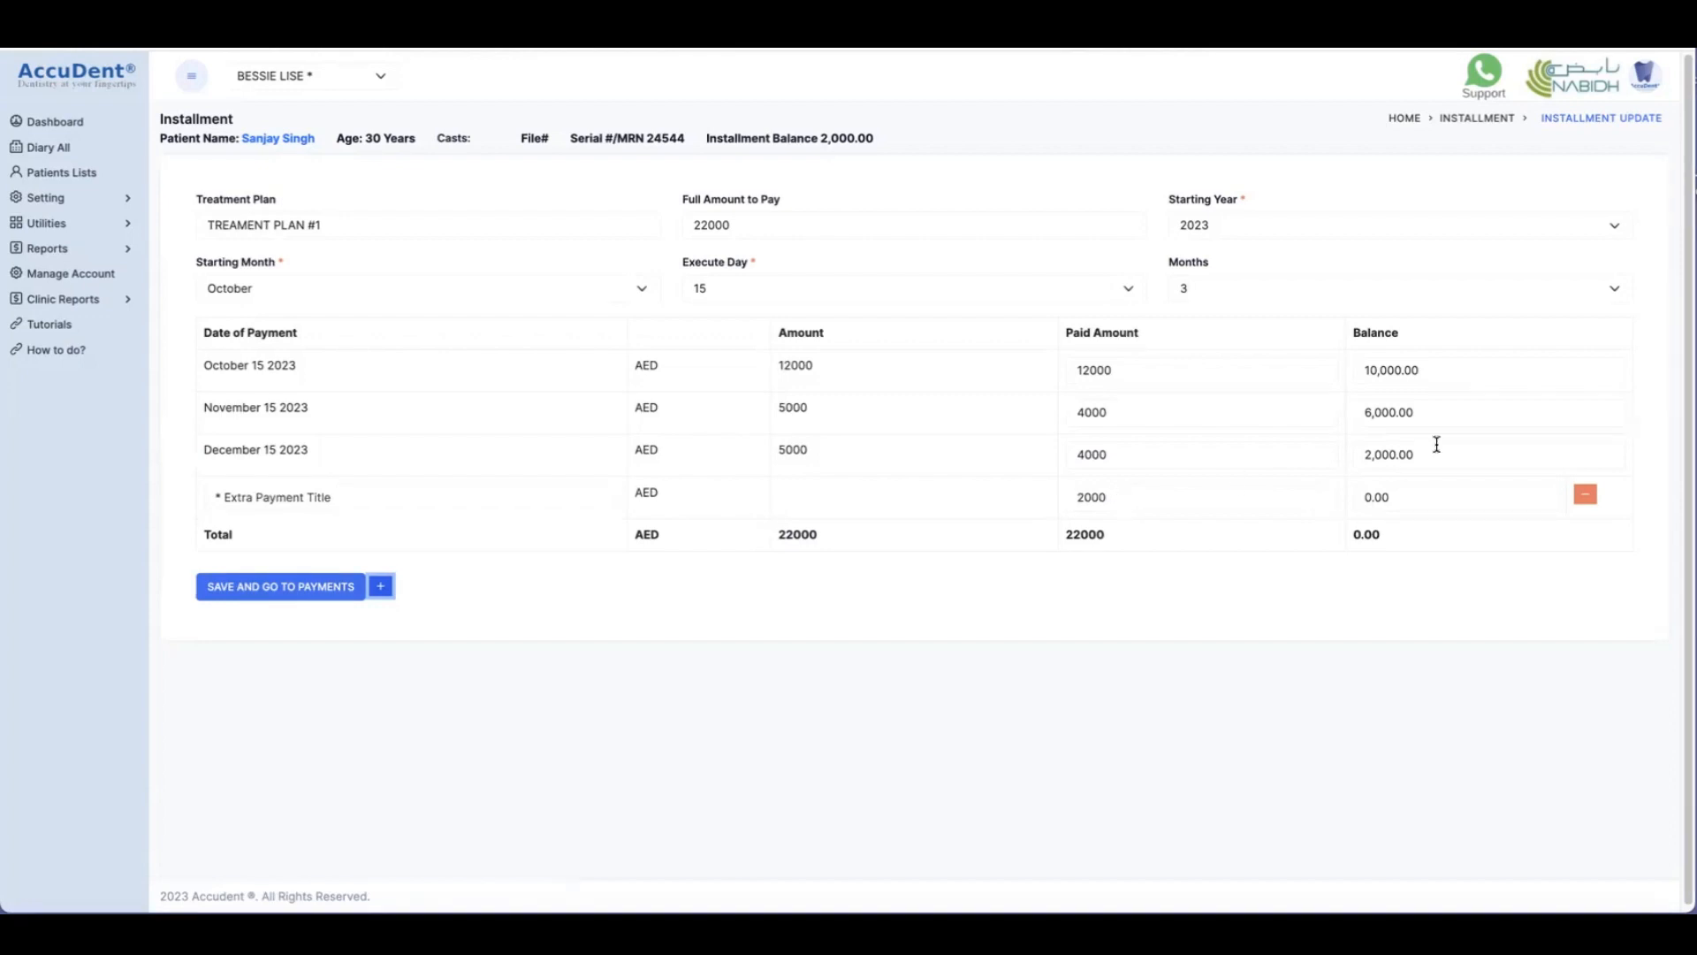
{"action": "left_click", "coordinate": [300, 500]}
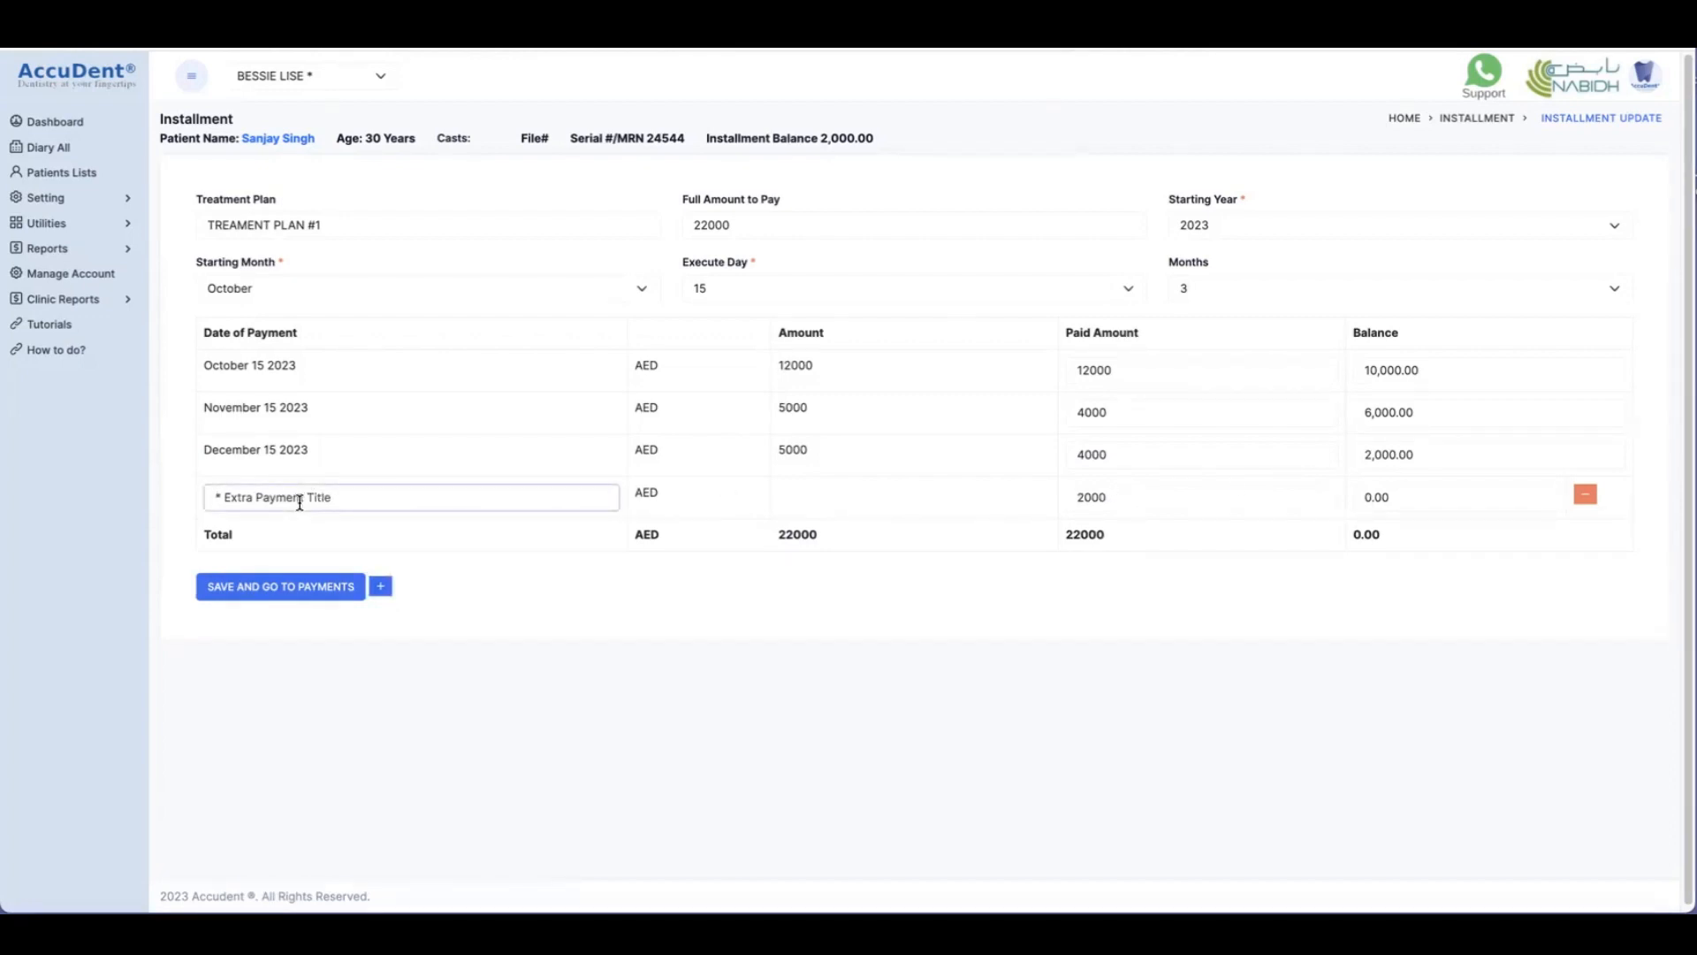
{"action": "type", "text": "EXTRA payment"}
{"action": "left_click", "coordinate": [252, 591]}
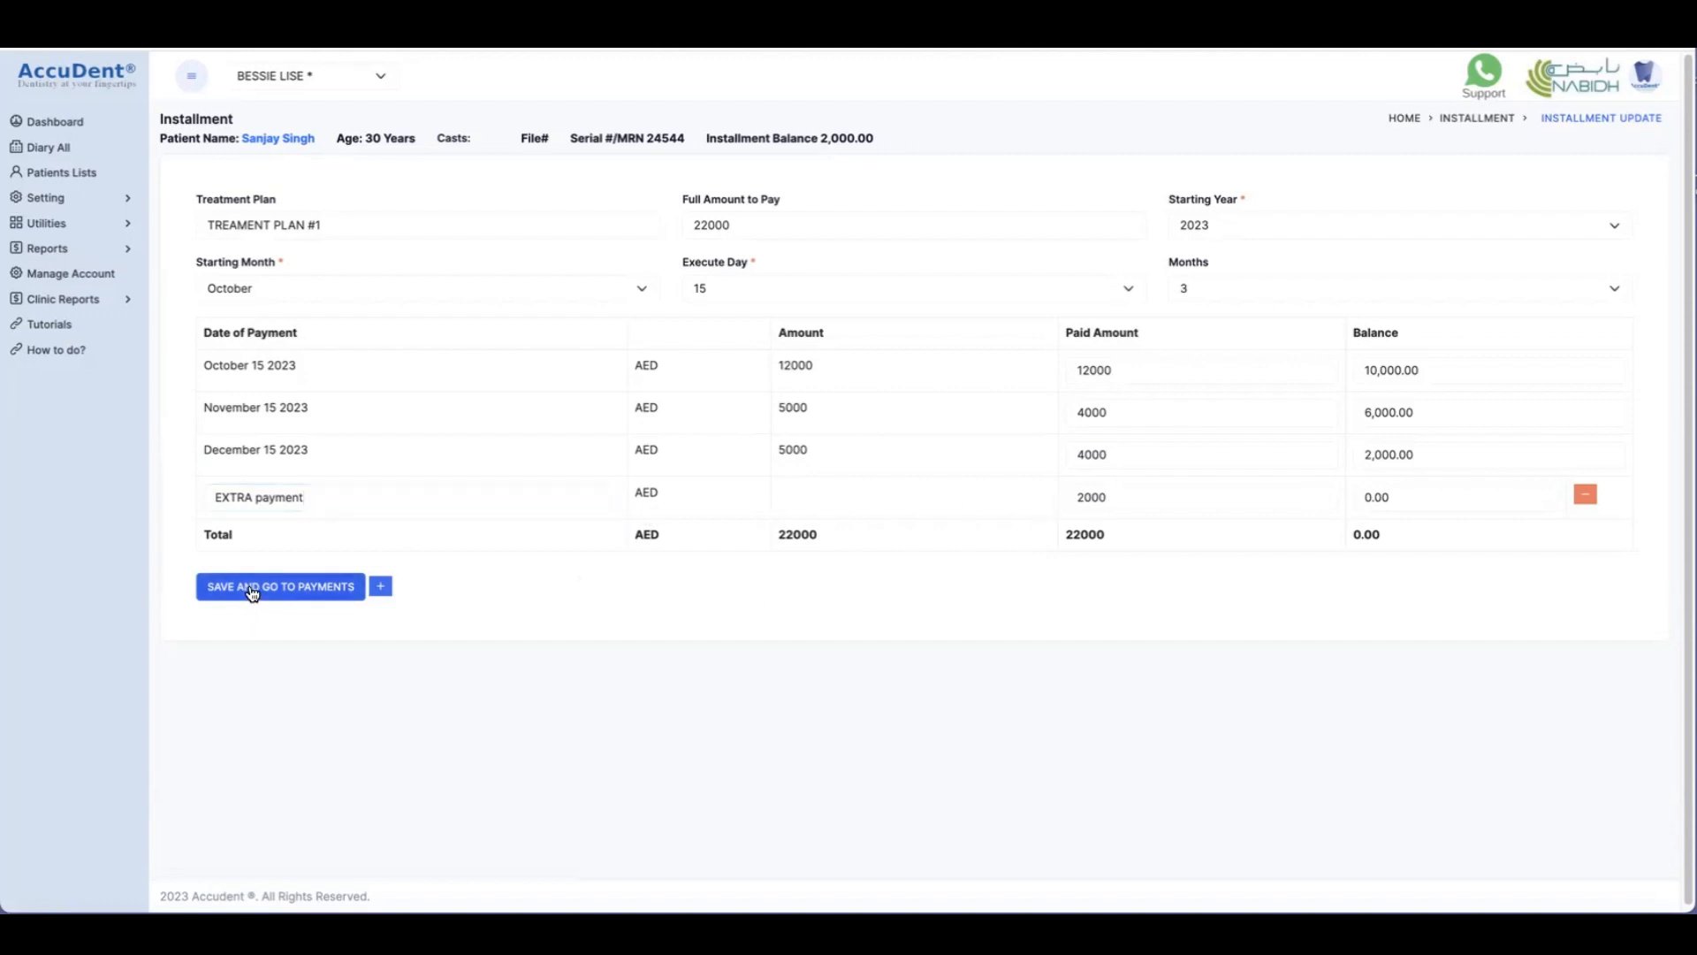
{"action": "left_click", "coordinate": [1024, 110]}
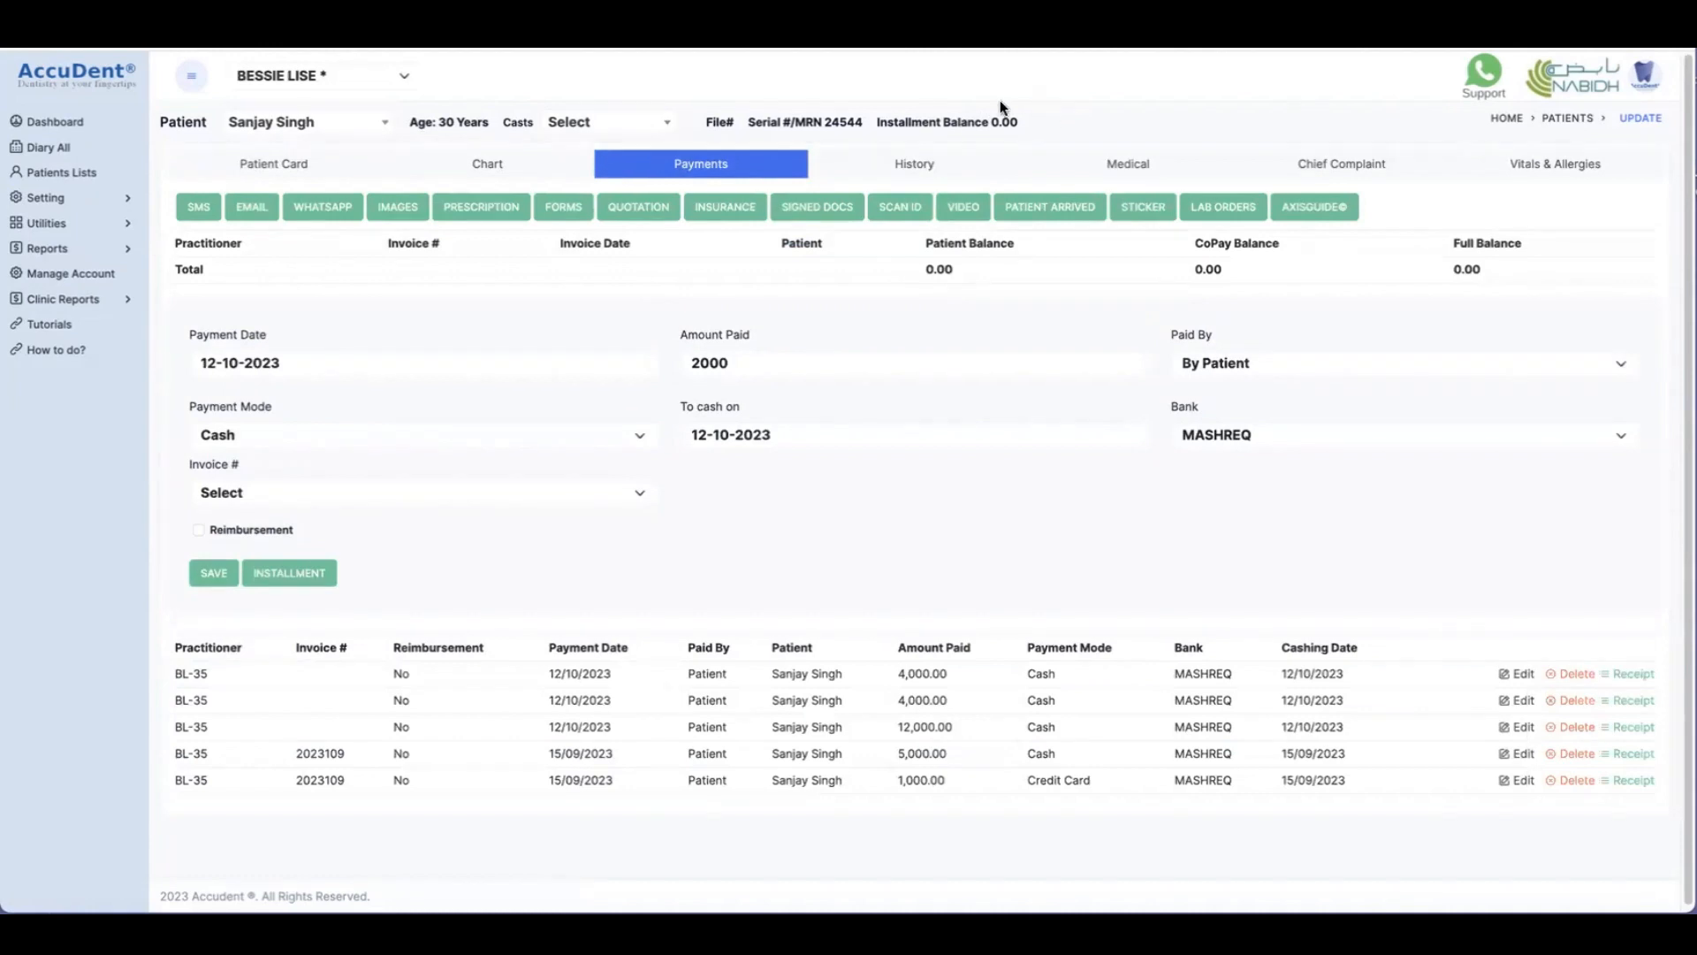
Save the 2000 cash payment for the extra installment line
{"action": "left_click", "coordinate": [216, 574]}
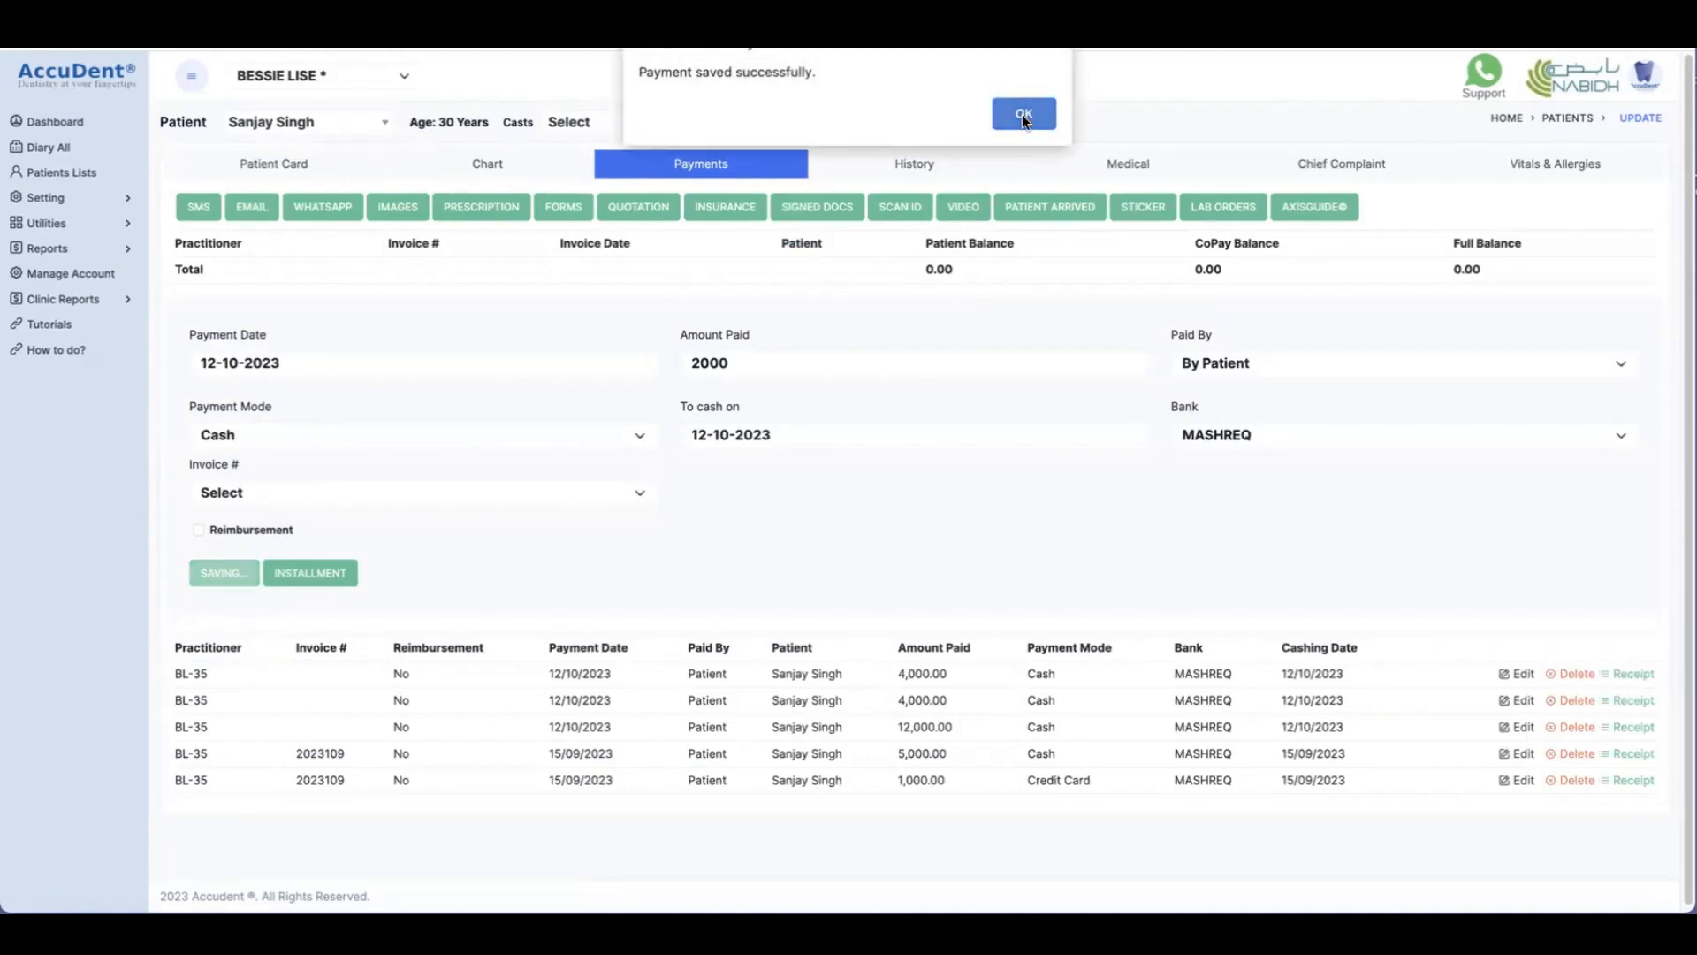
{"action": "left_click", "coordinate": [1024, 113]}
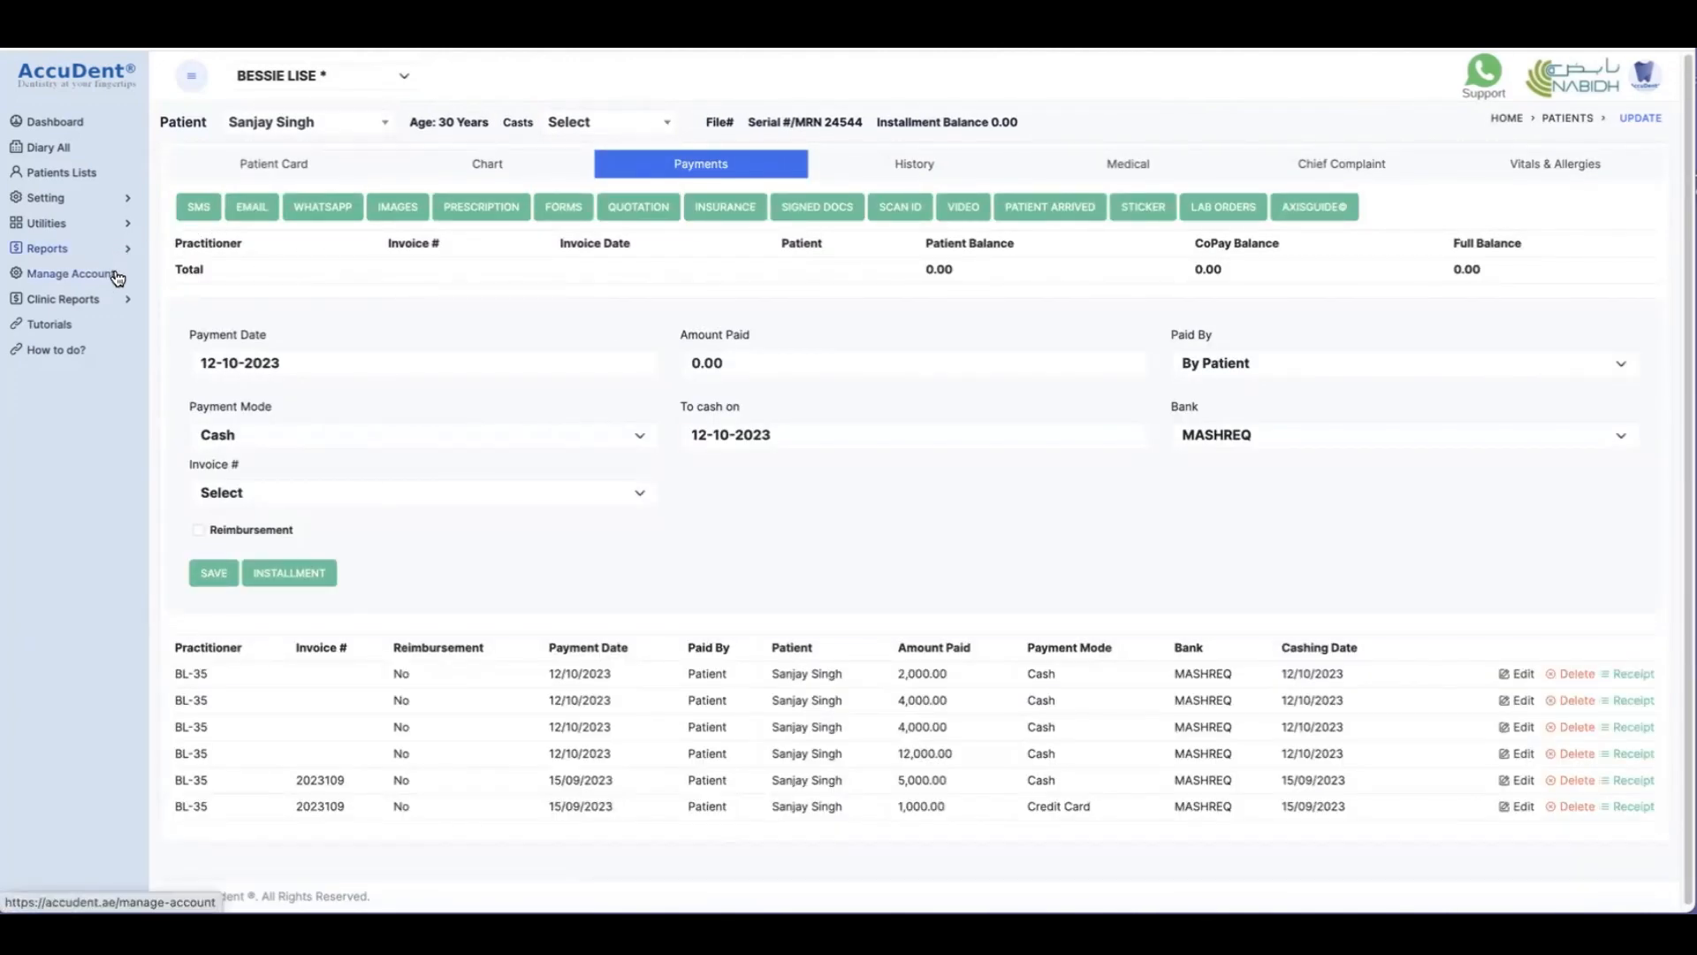
Open the clinic's Installment List report and export it as an XLSX file
{"action": "left_click", "coordinate": [99, 300]}
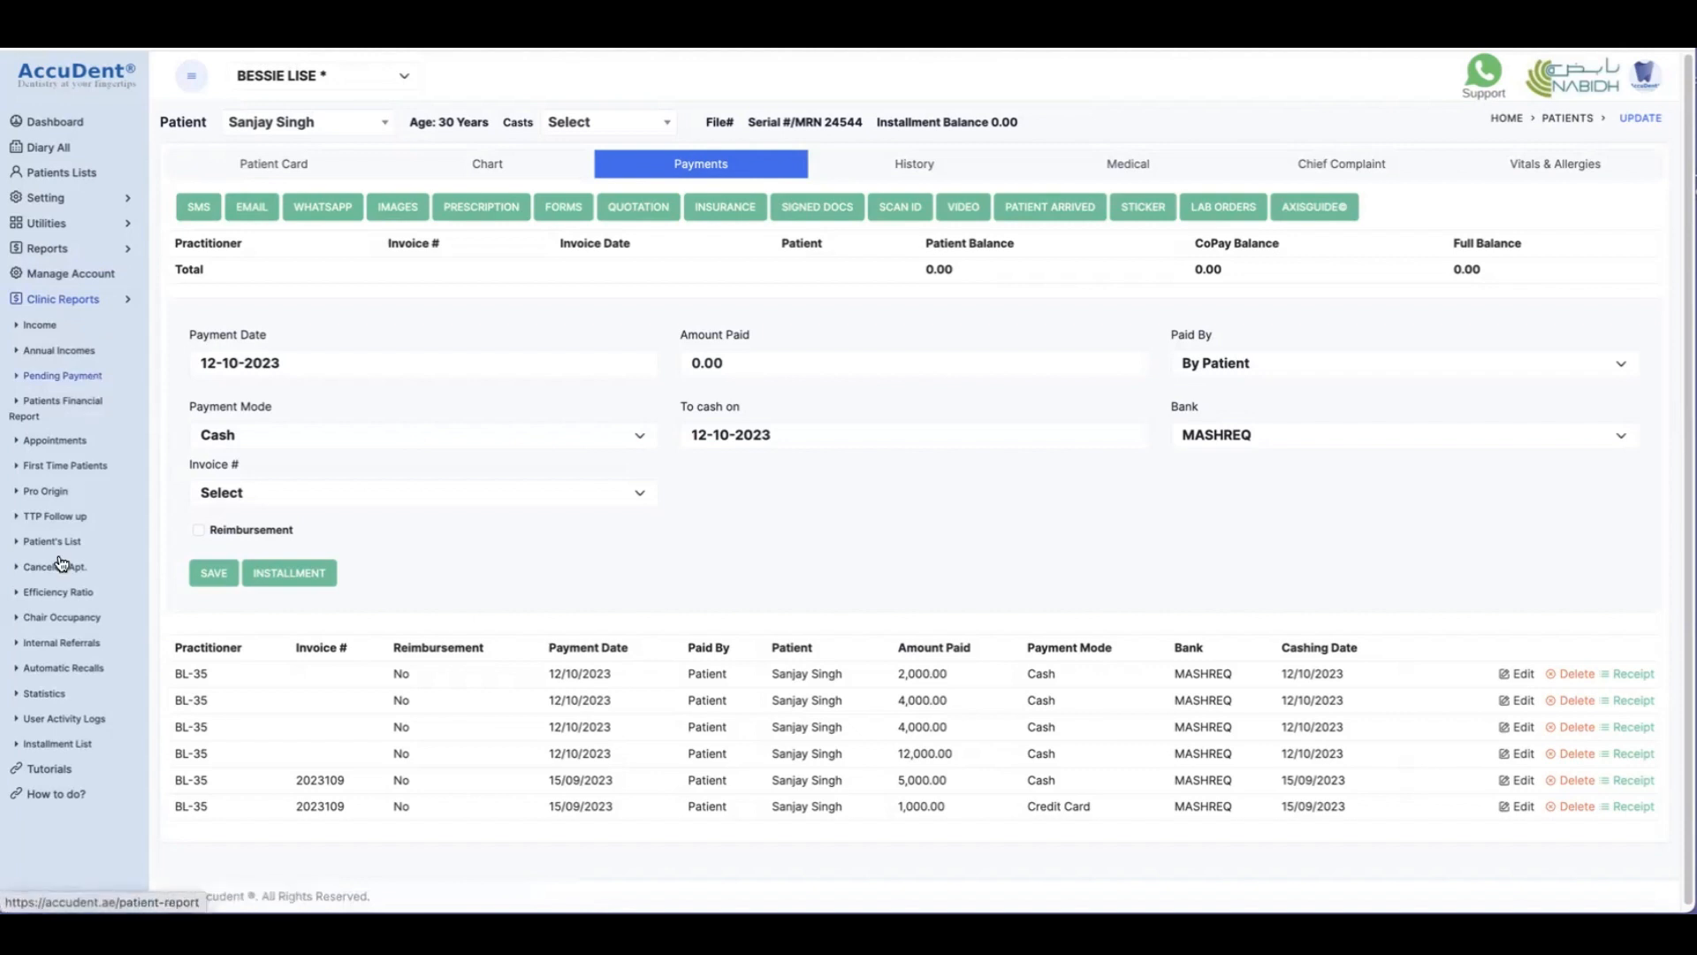
{"action": "left_click", "coordinate": [53, 746]}
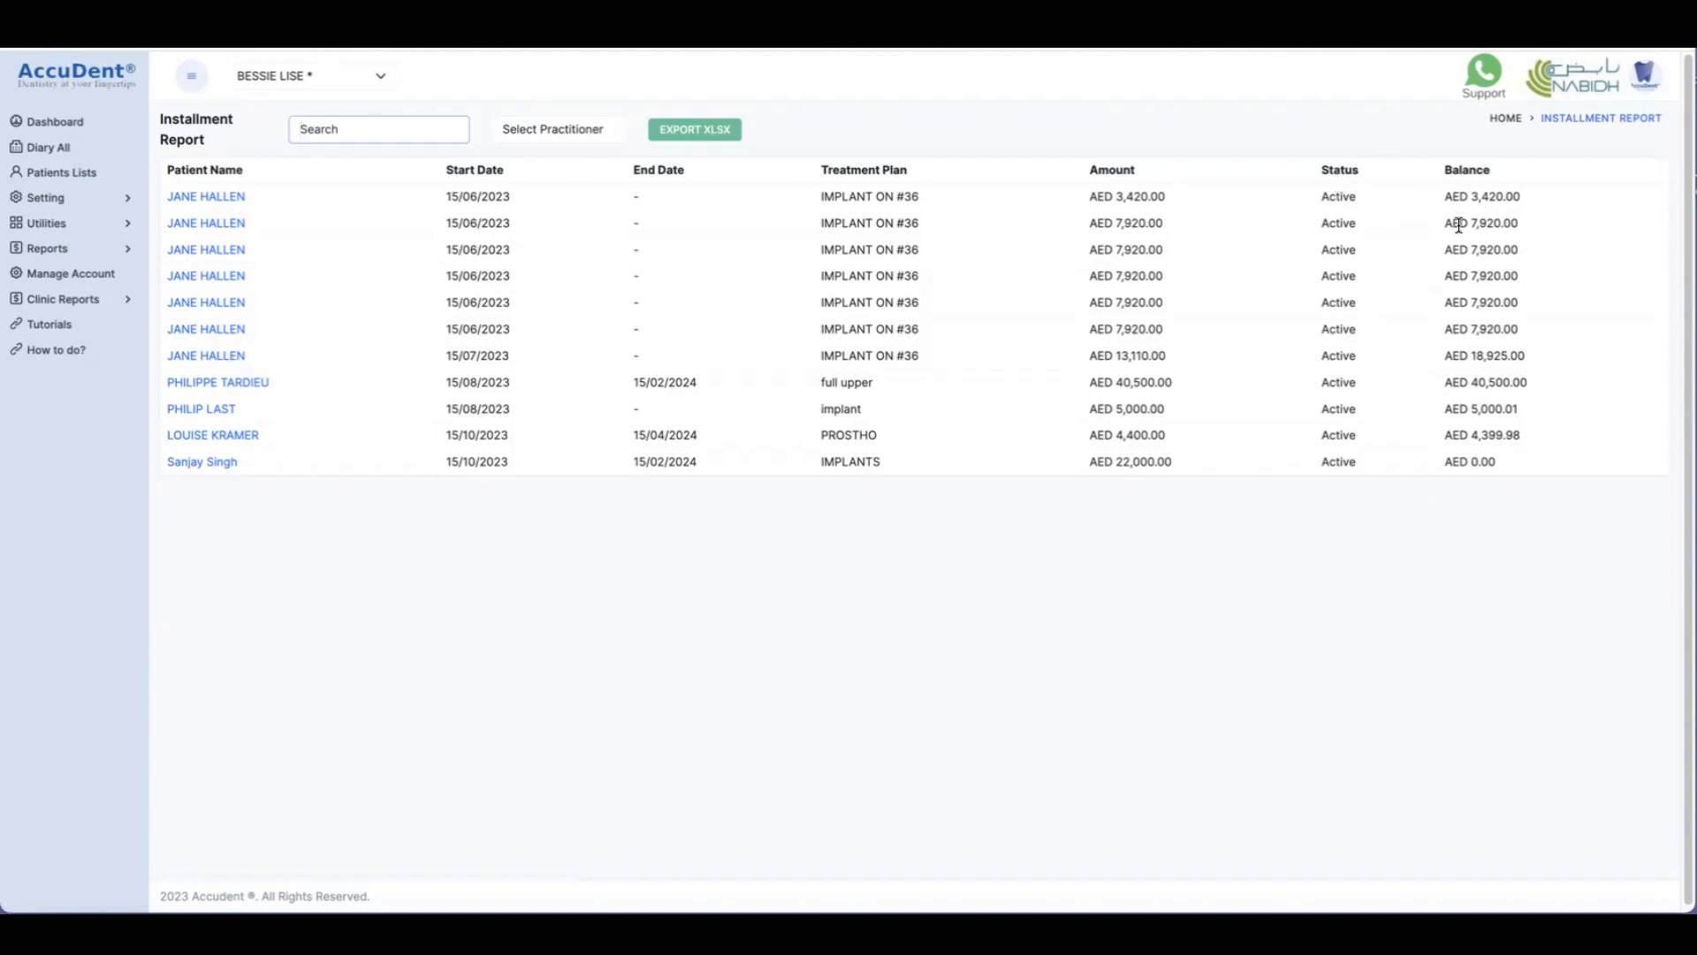
{"action": "left_click", "coordinate": [687, 133]}
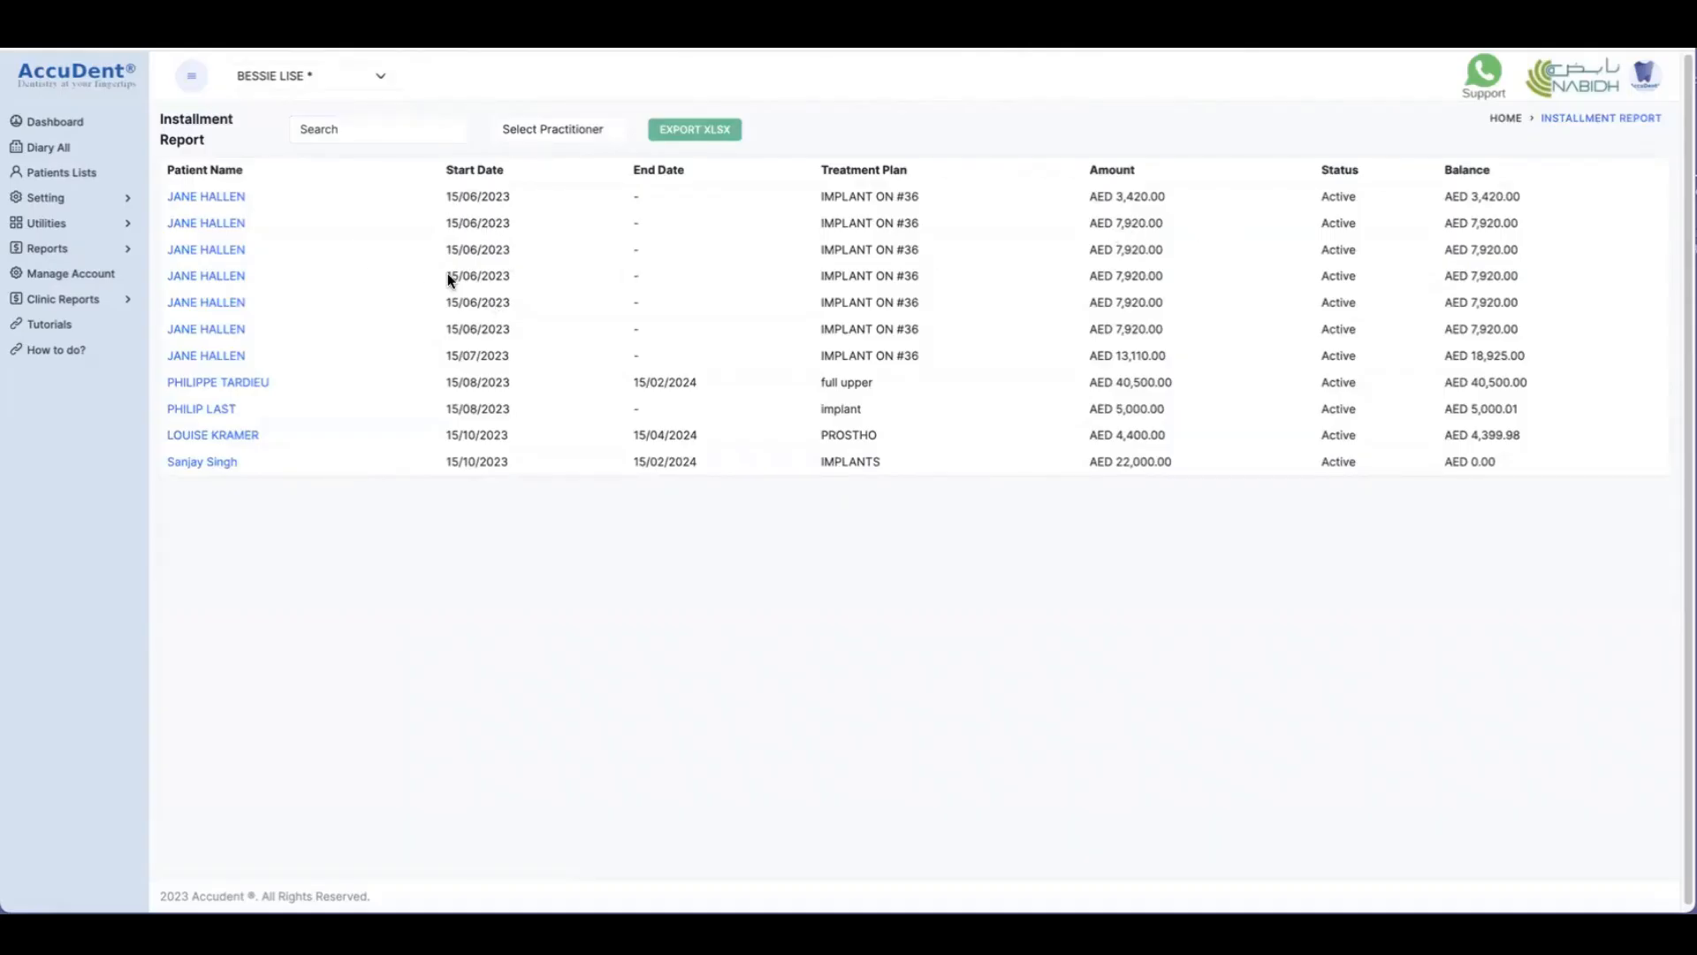
Open the patient with the AED 5,000.00 implant plan from the installment report and view that patient's payments
{"action": "left_click", "coordinate": [215, 409]}
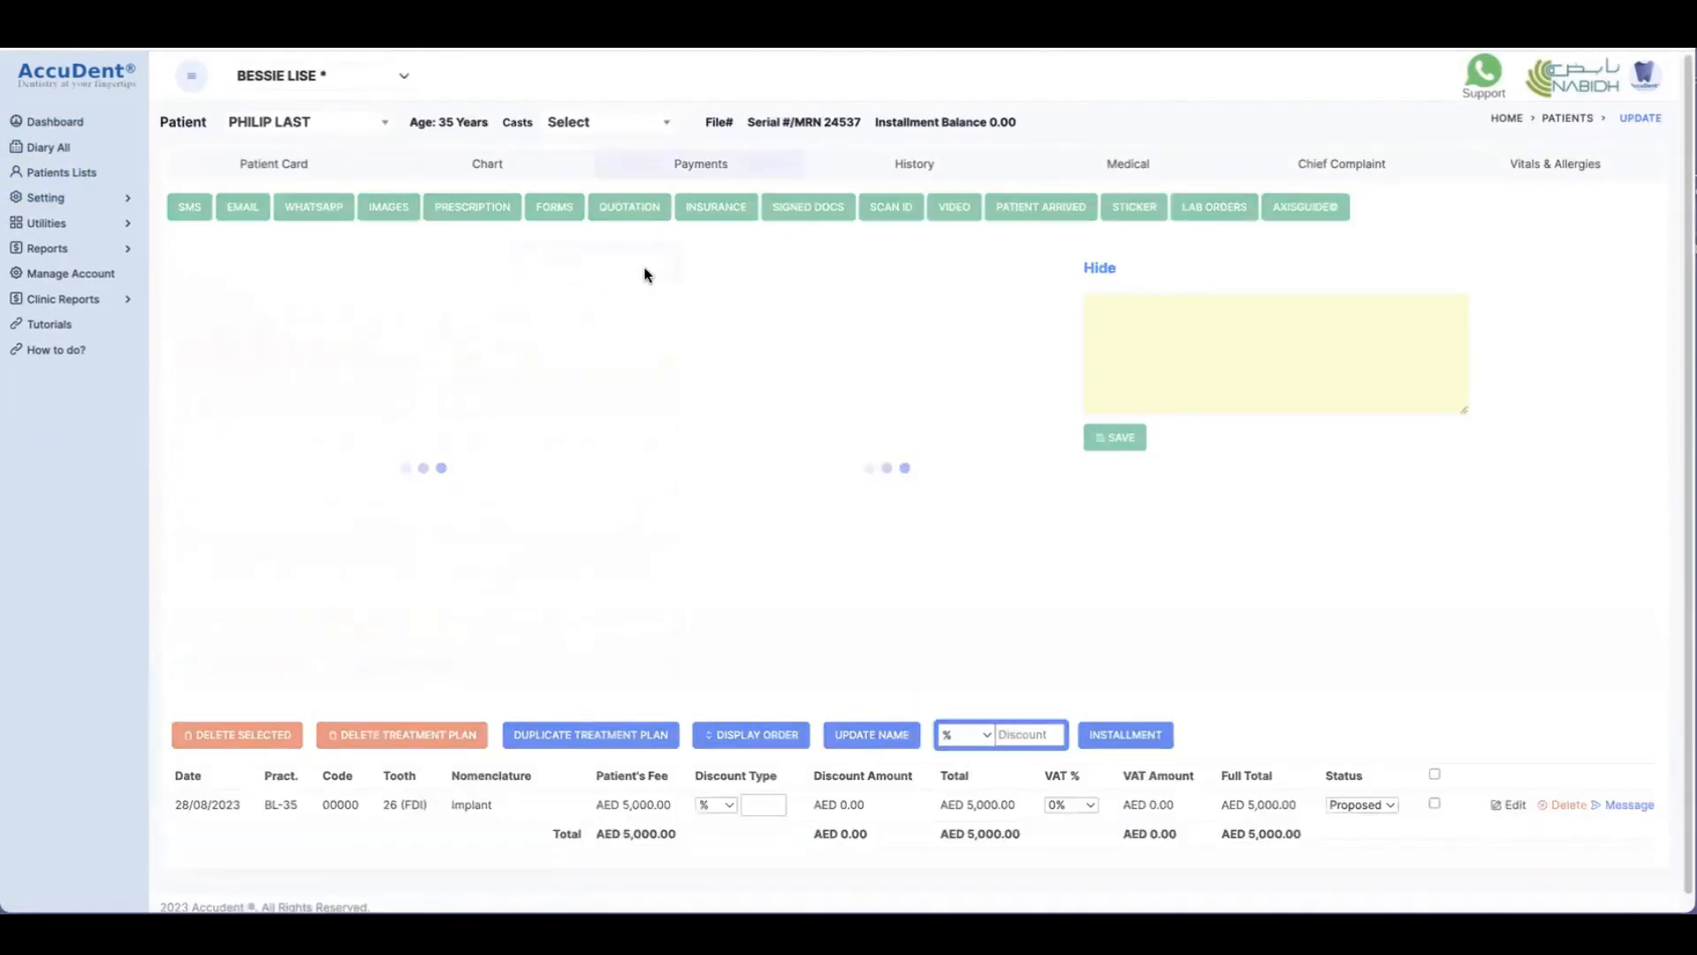
{"action": "left_click", "coordinate": [700, 163]}
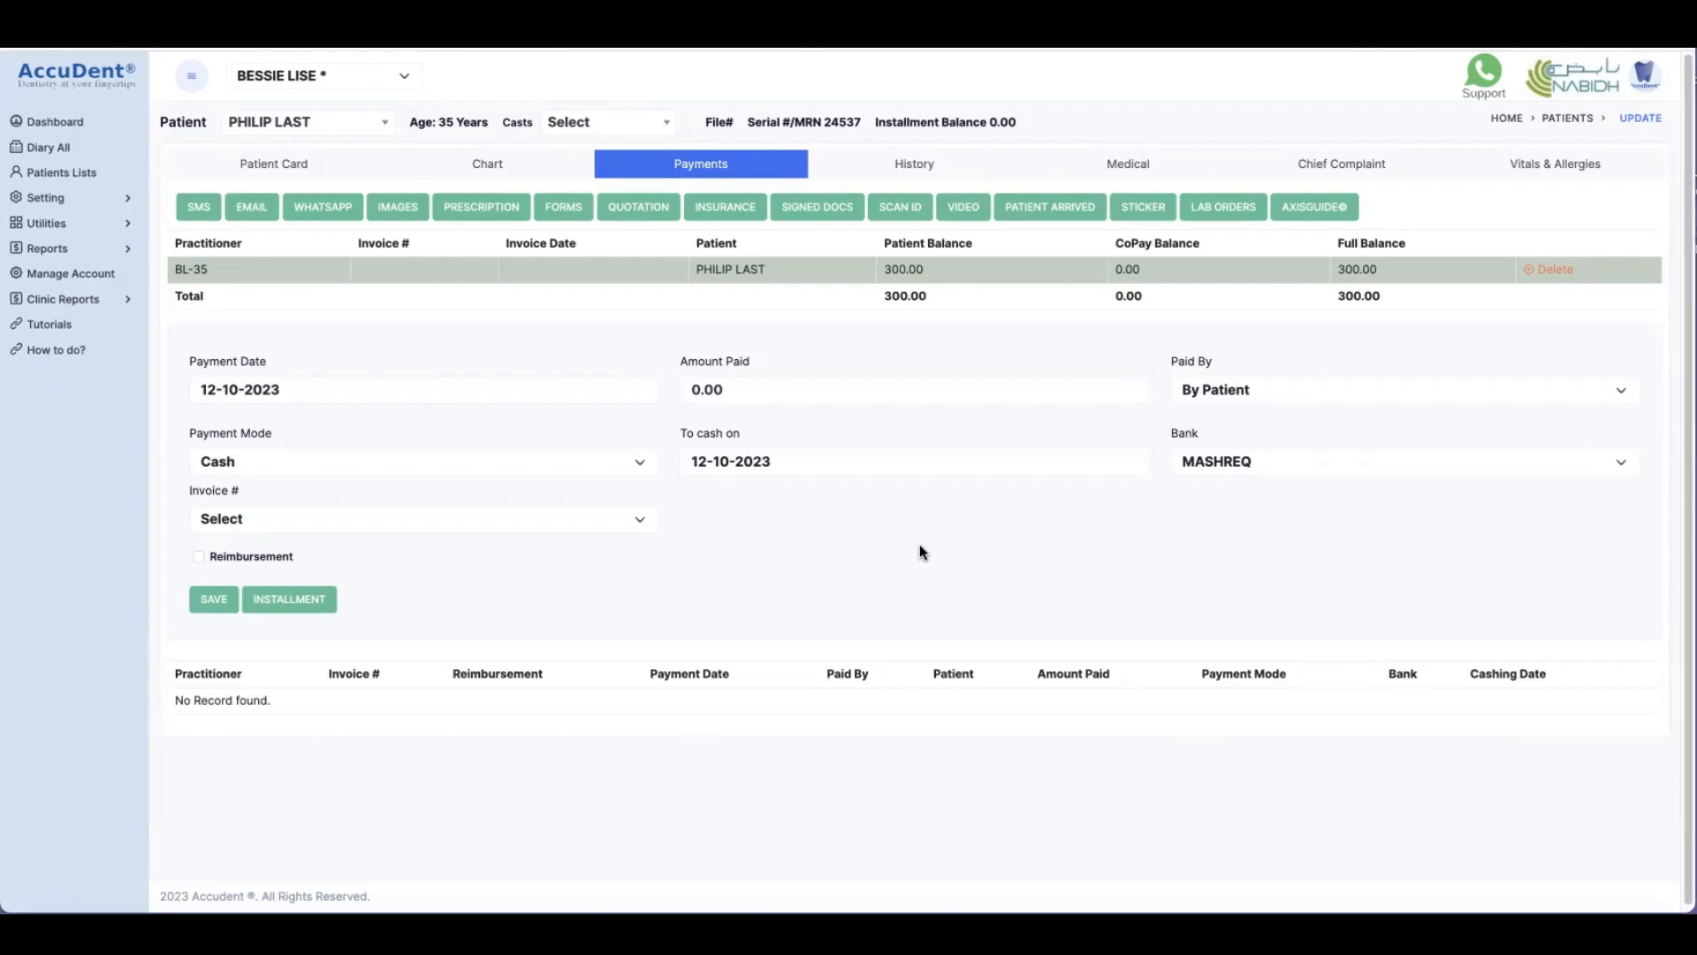
Search the document layouts for "inst" and locate the installment templates in the list
{"action": "left_click", "coordinate": [130, 229]}
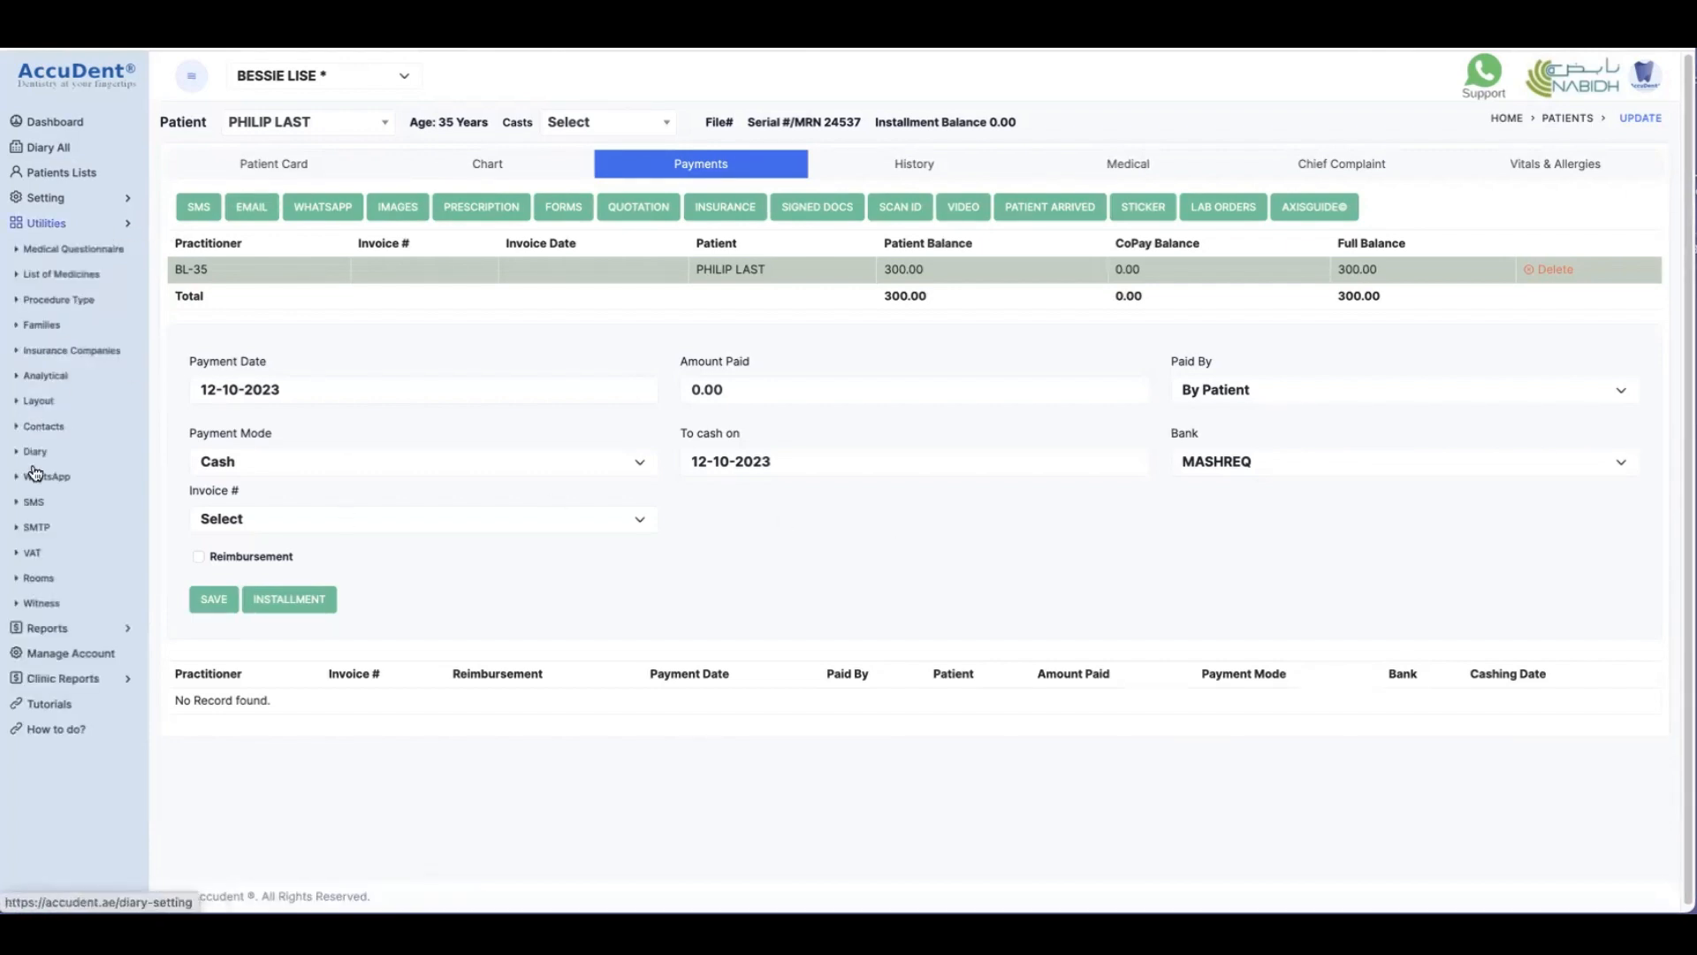
{"action": "left_click", "coordinate": [45, 398]}
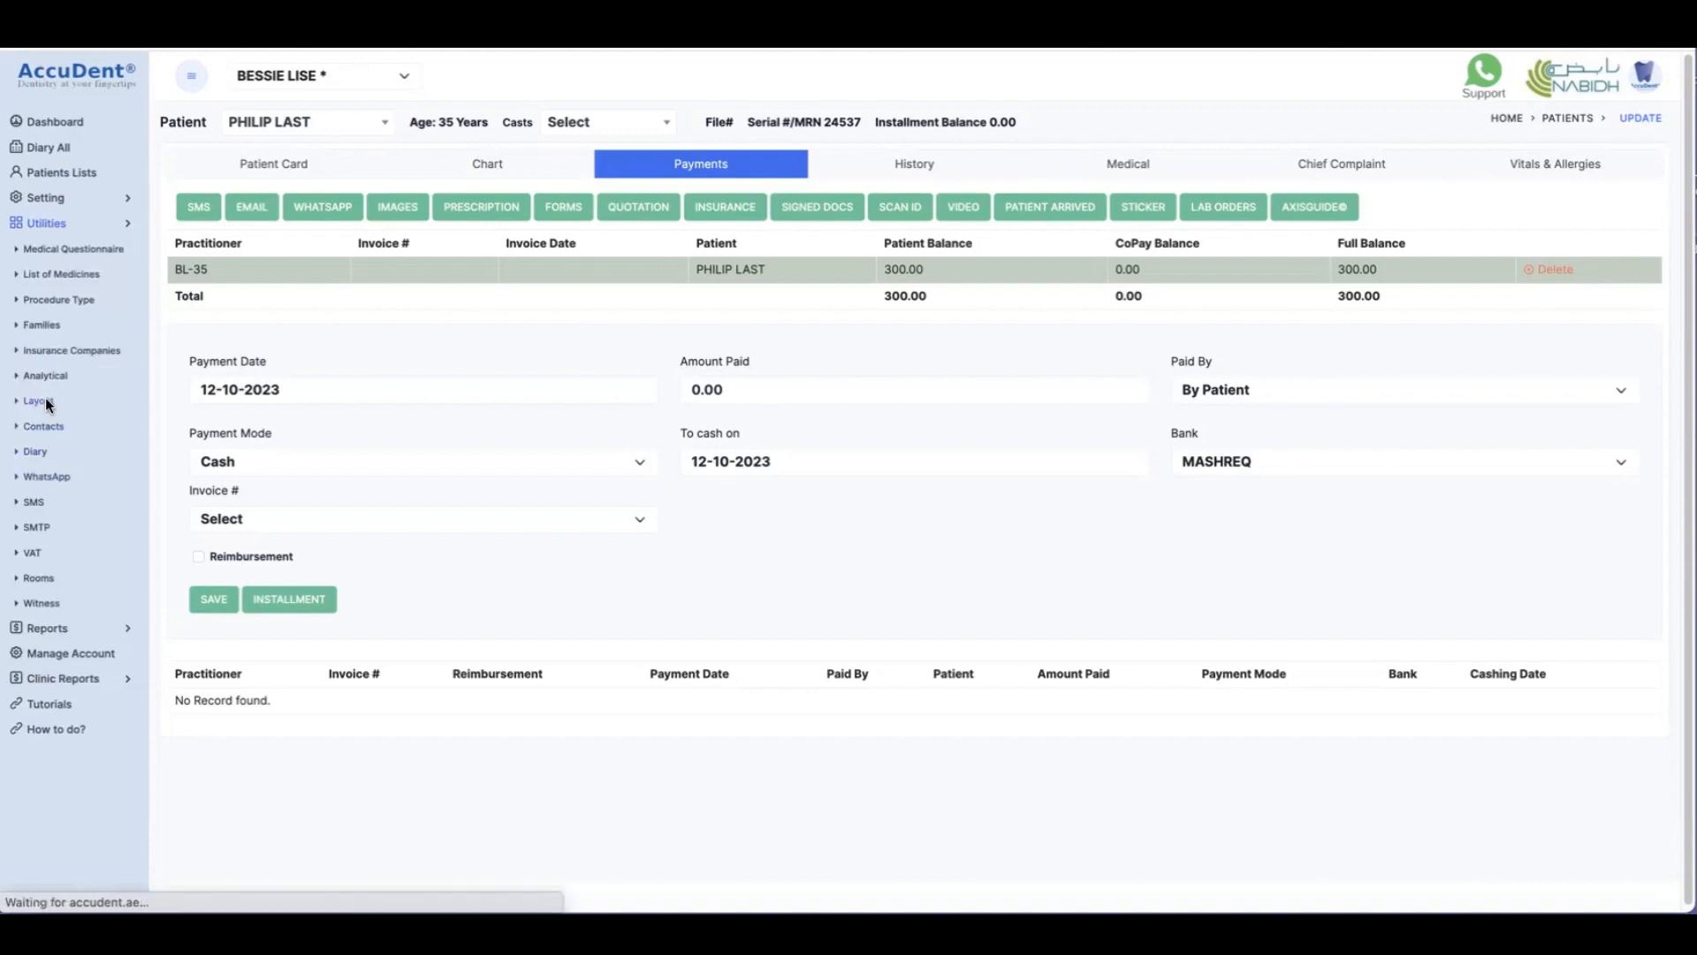
{"action": "left_click", "coordinate": [338, 121]}
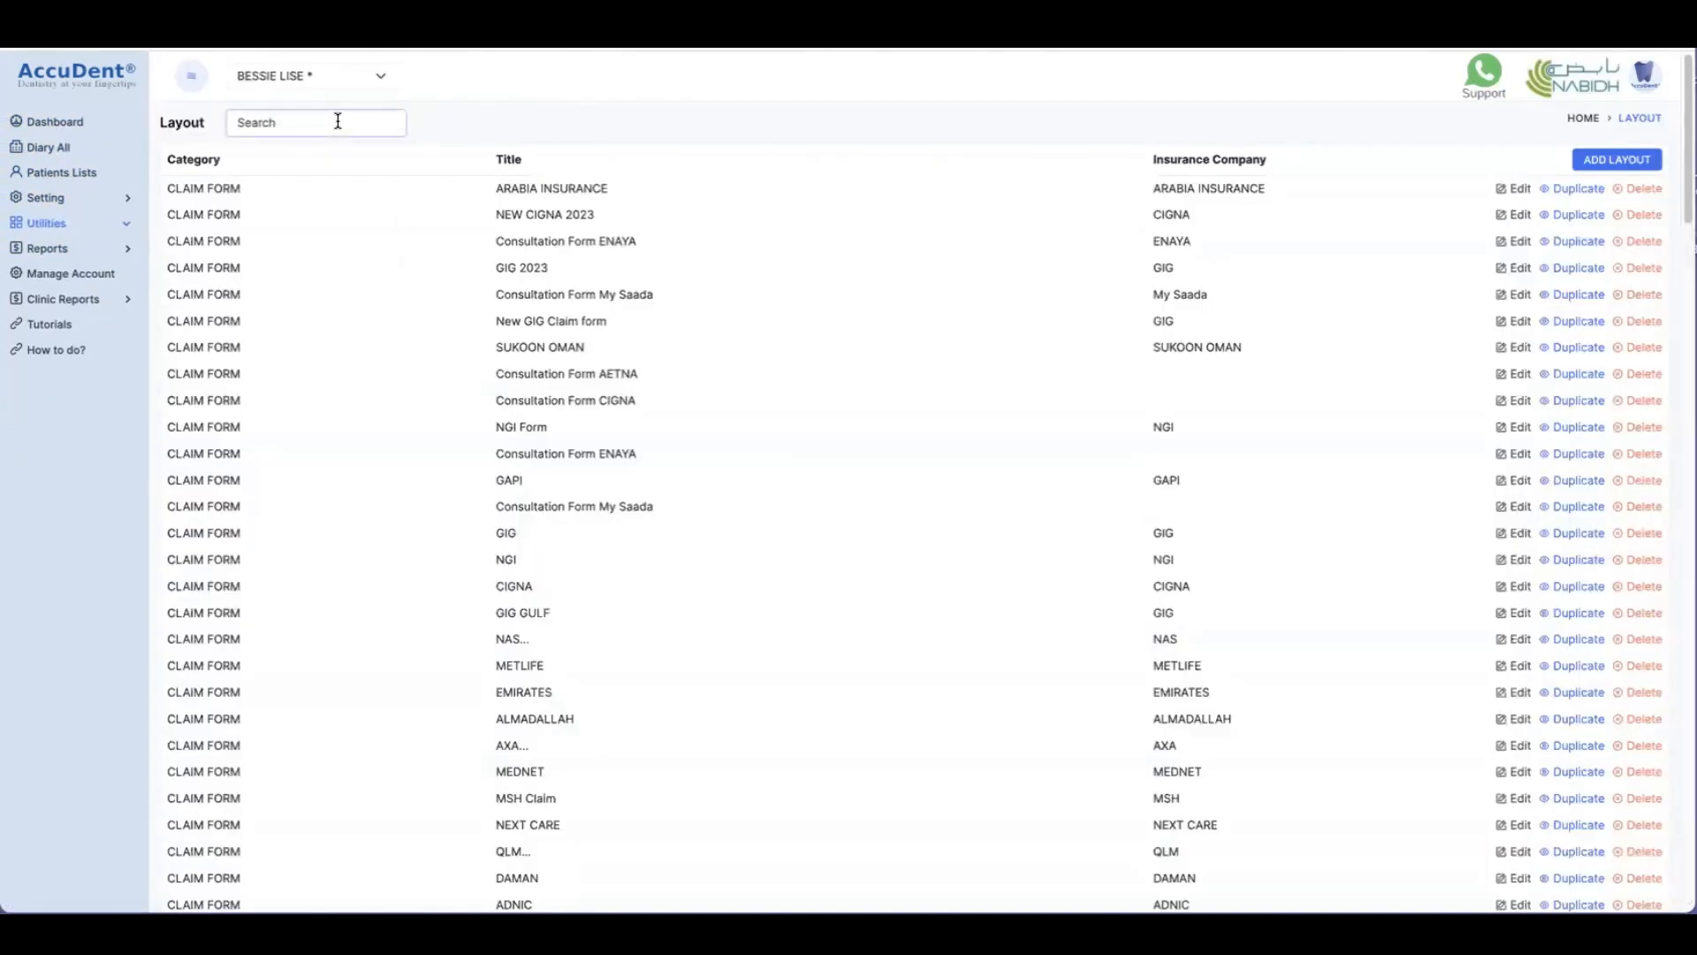
{"action": "type", "text": "inst"}
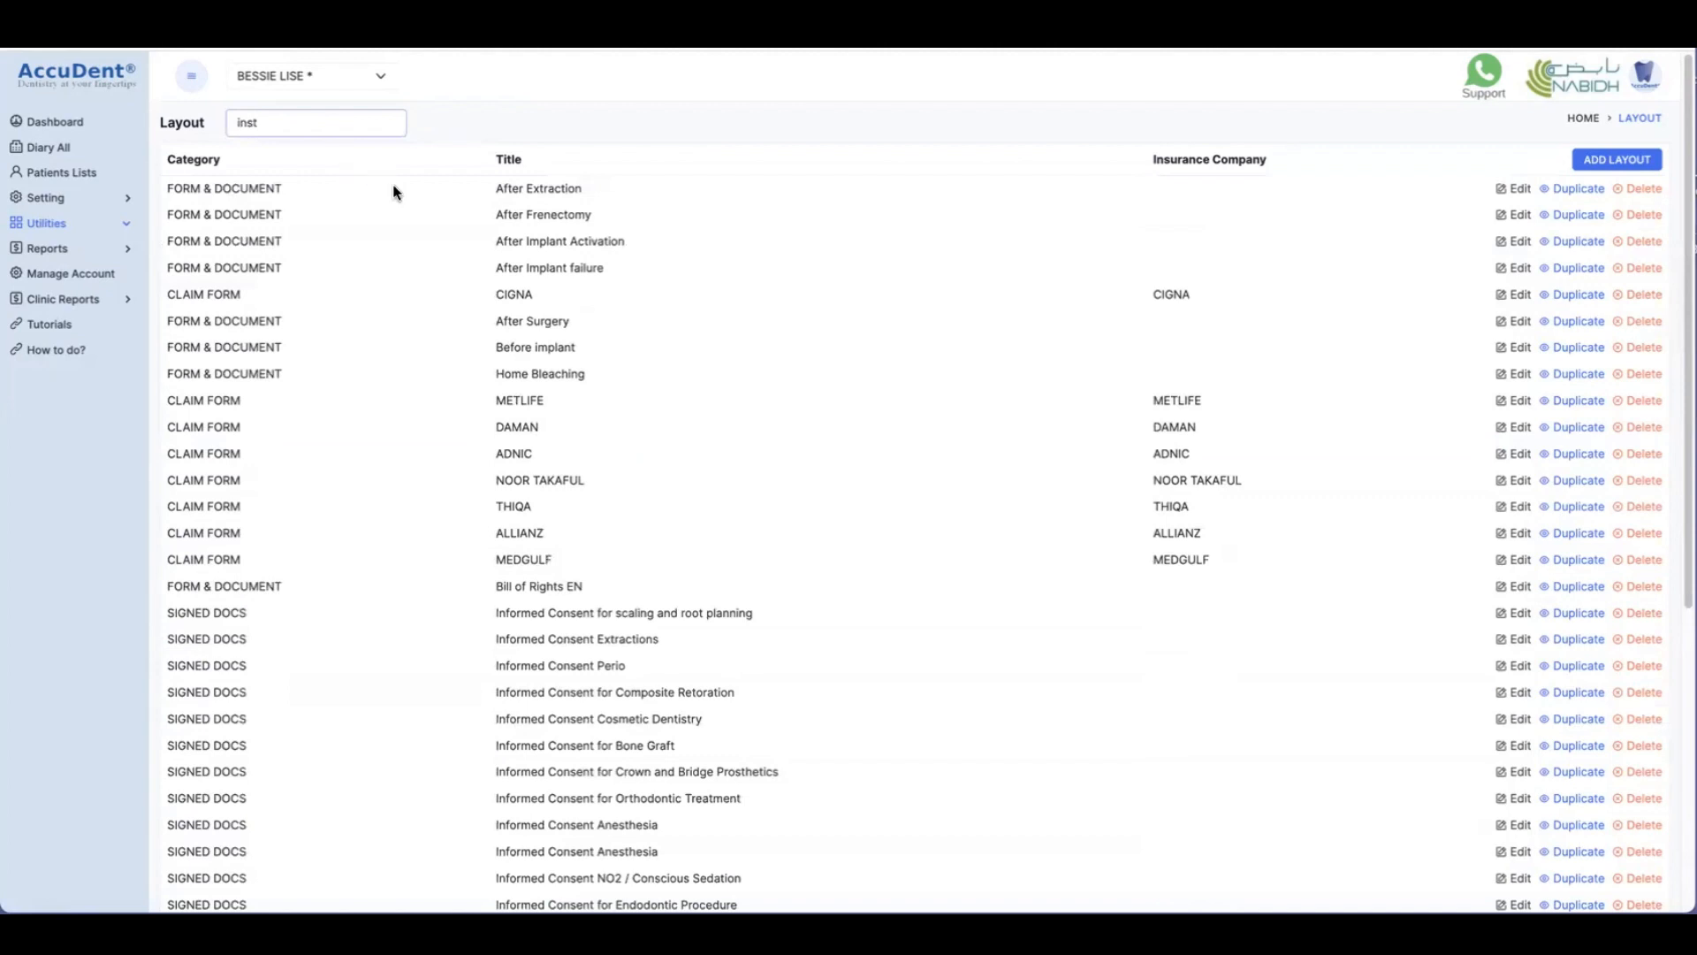
{"action": "scroll", "coordinate": [502, 256], "scroll_direction": "down", "scroll_amount": 2}
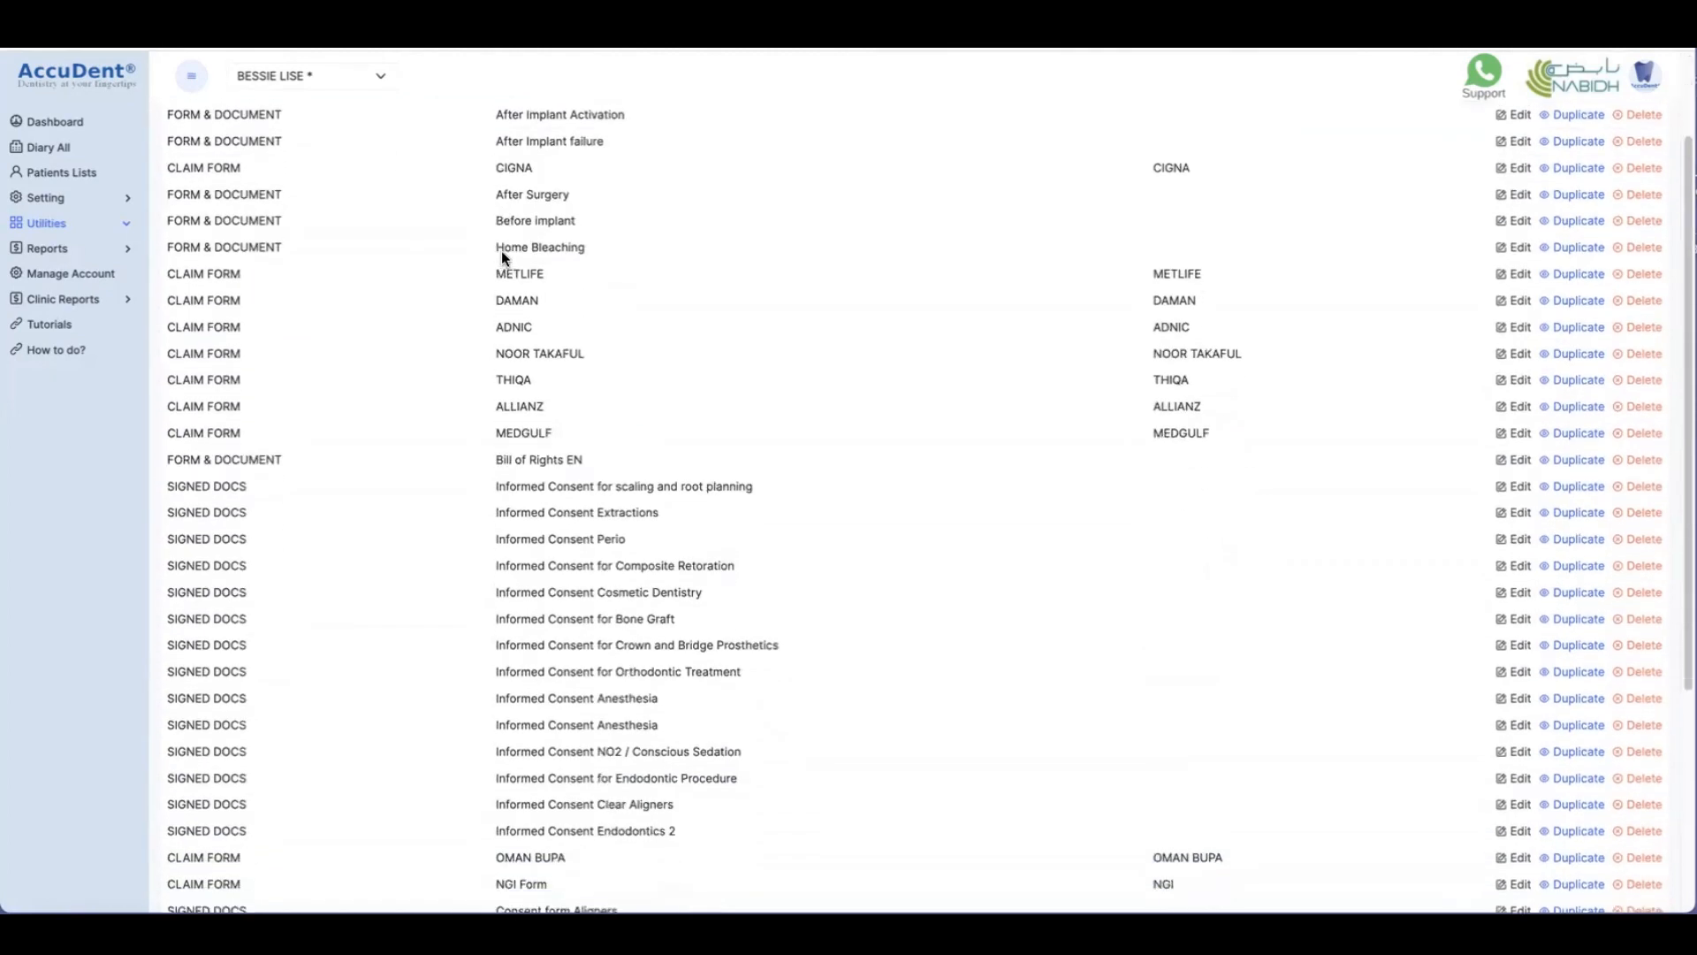
{"action": "scroll", "coordinate": [501, 255], "scroll_direction": "down", "scroll_amount": 4}
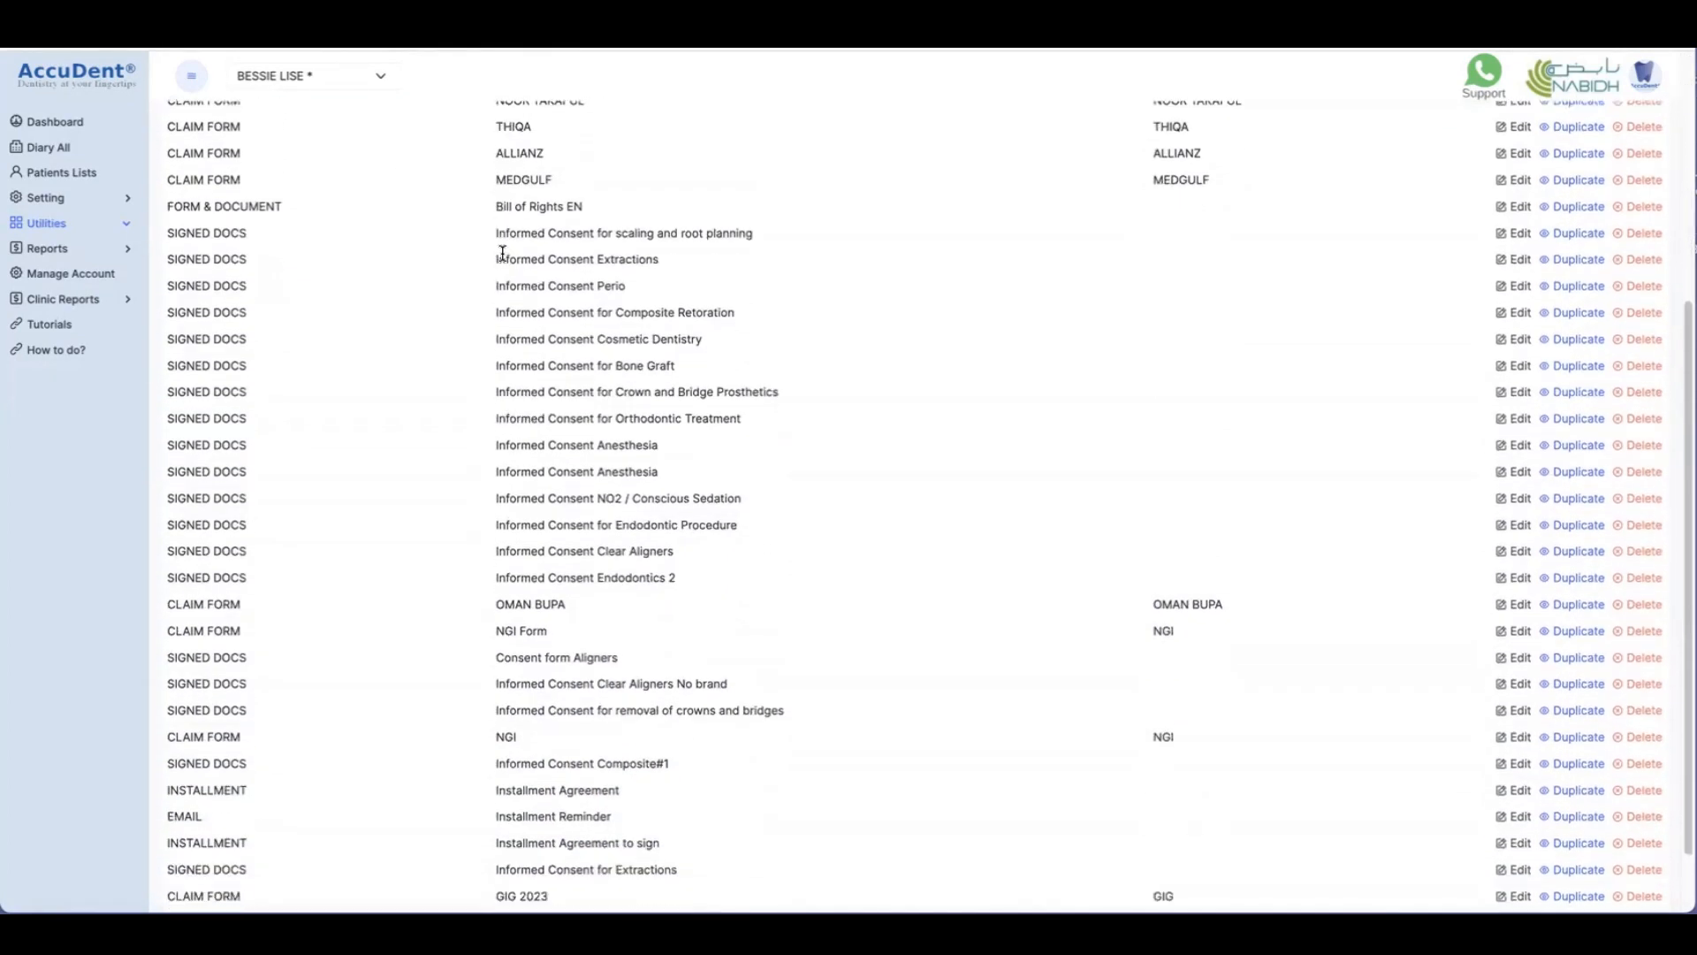
{"action": "scroll", "coordinate": [502, 255], "scroll_direction": "down", "scroll_amount": 2}
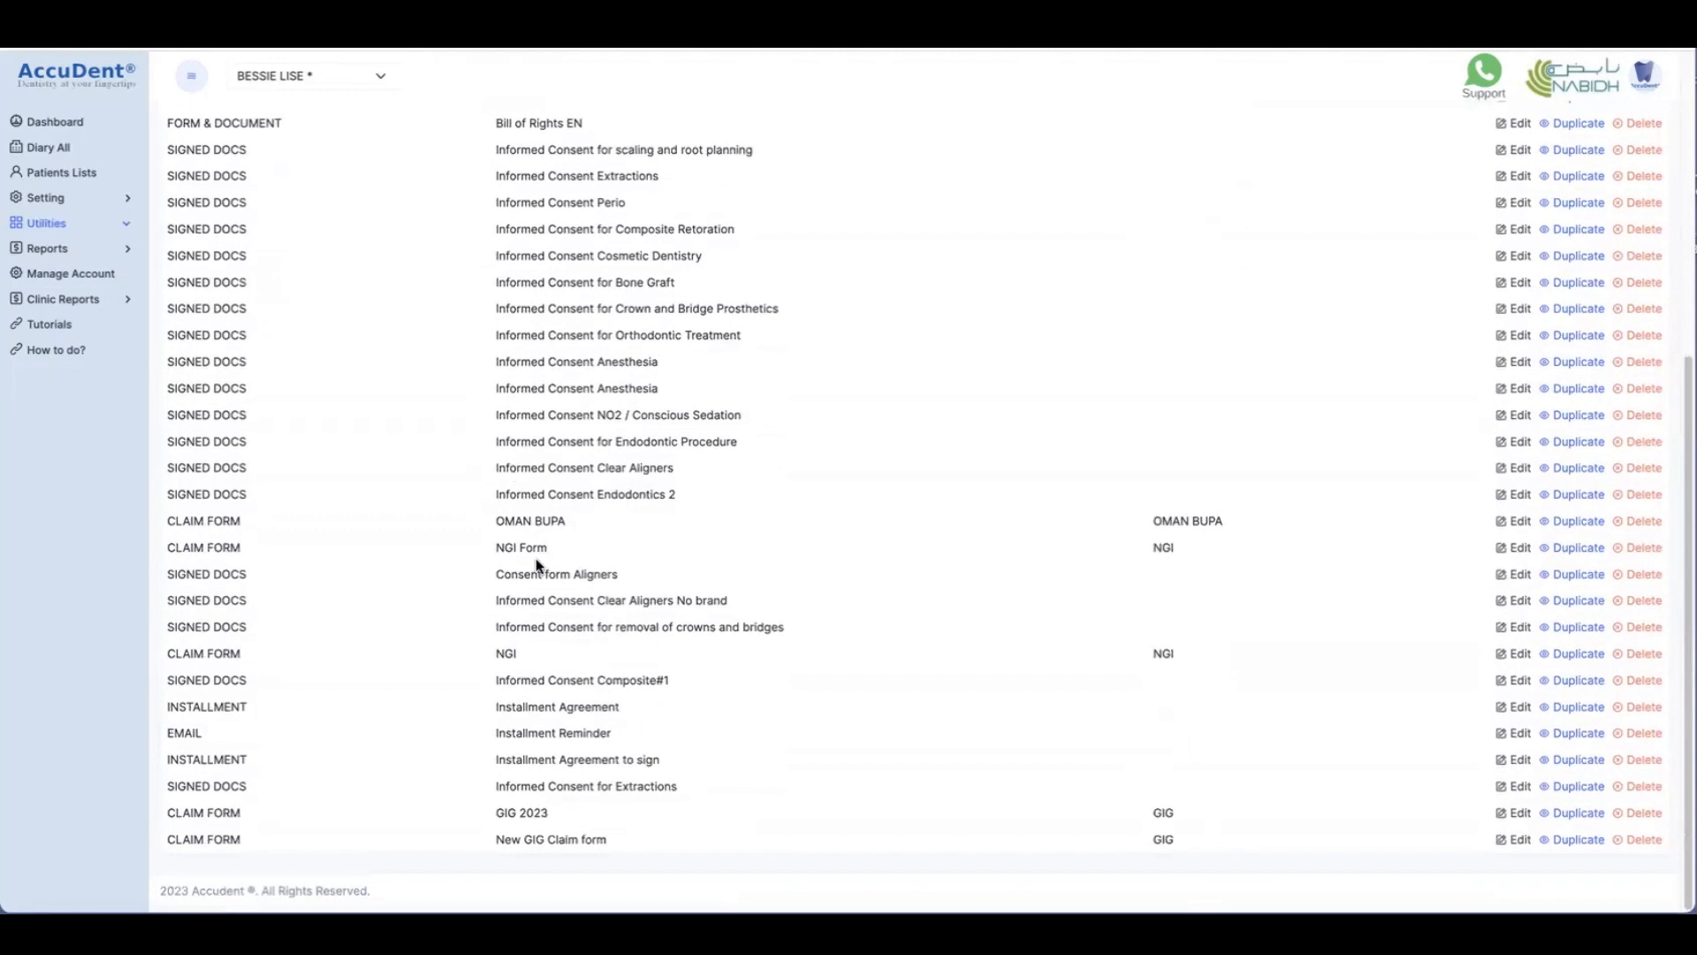
Open the Installment Agreement layout for editing and select its [BY_DEFAULT_BANK_DETAILS] placeholder
{"action": "double_click", "coordinate": [541, 705]}
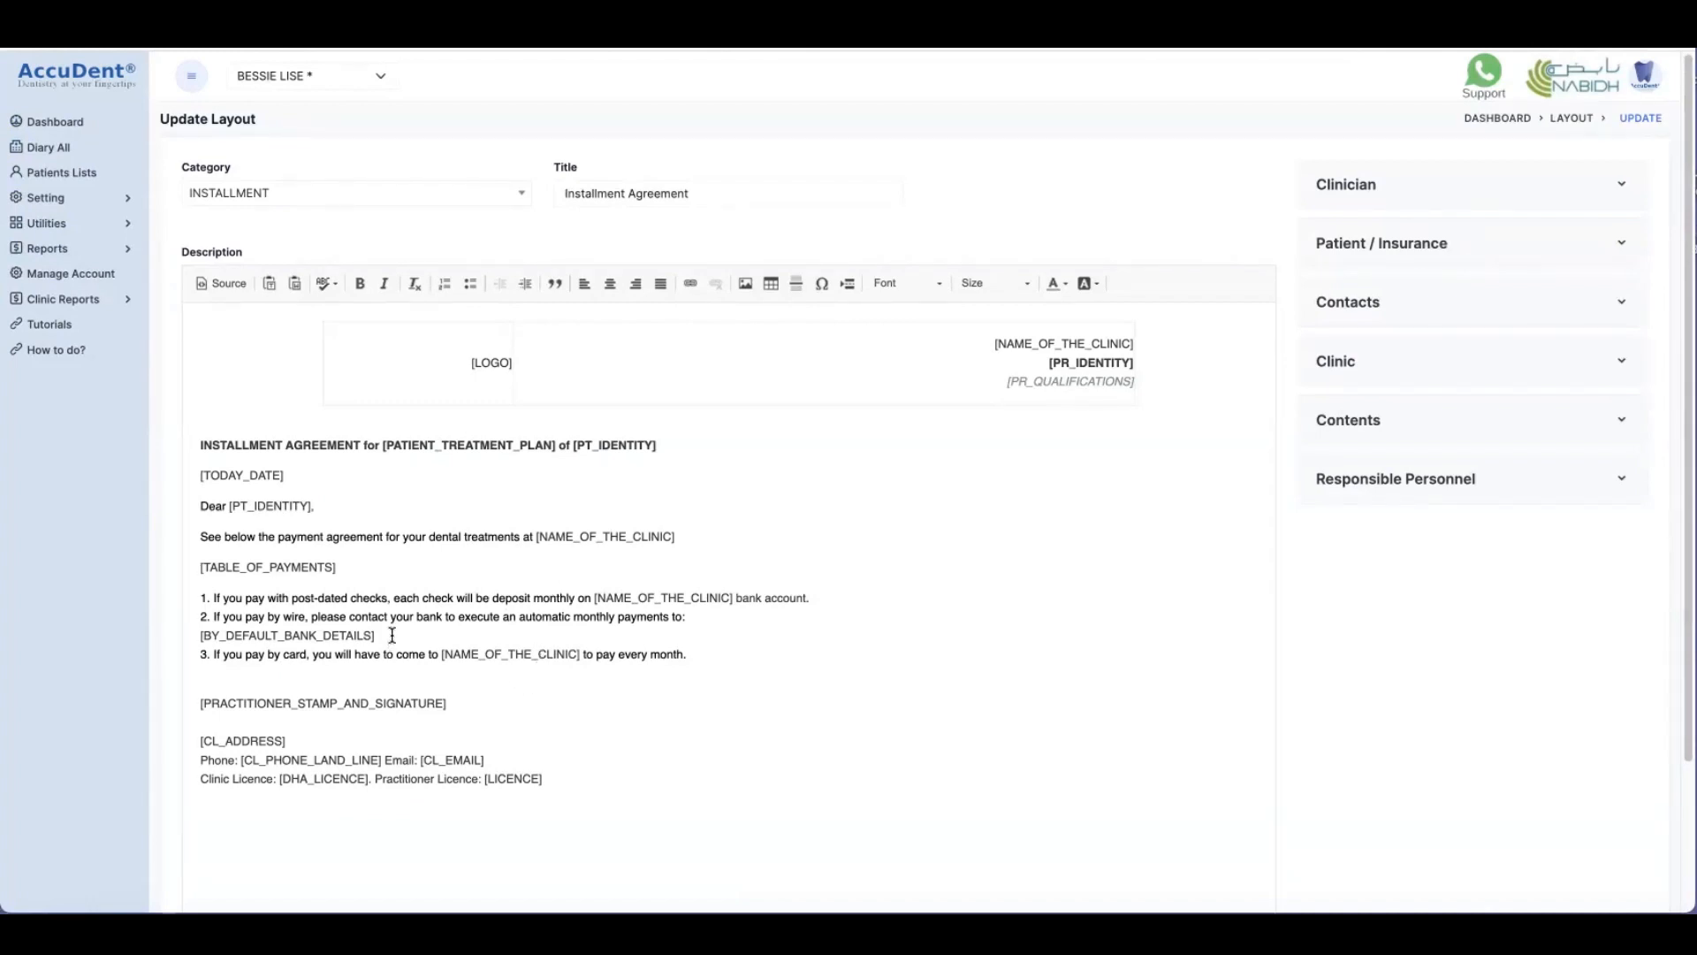
{"action": "left_click_drag", "start_coordinate": [392, 634], "coordinate": [194, 629]}
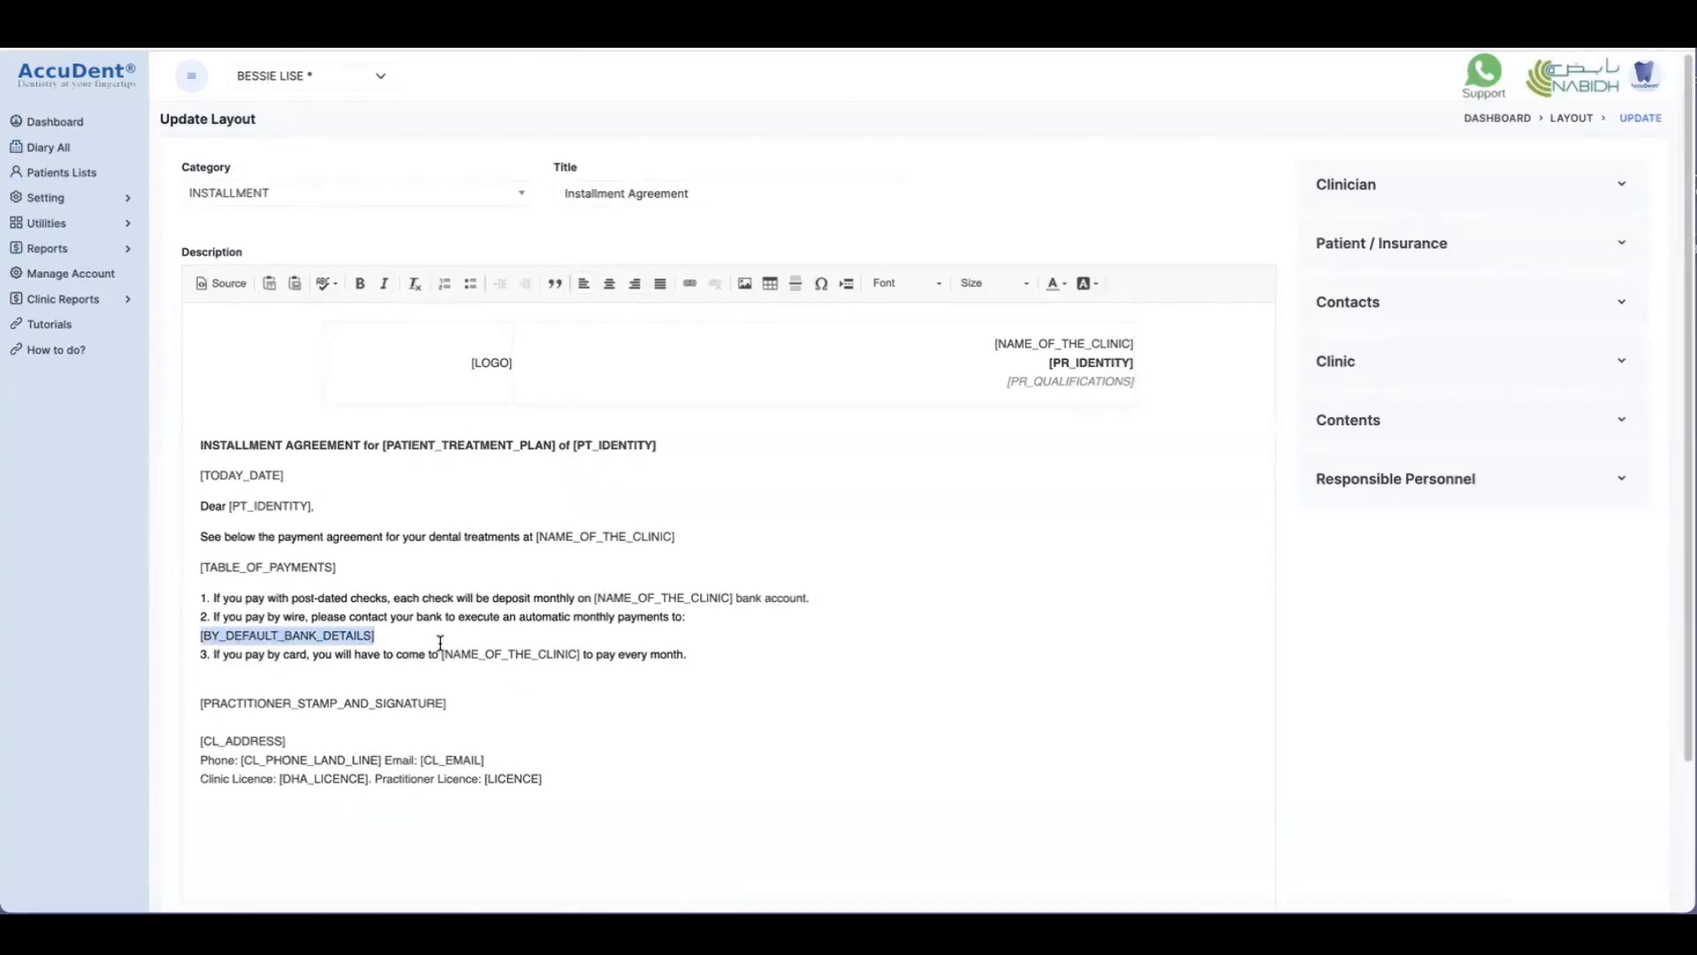